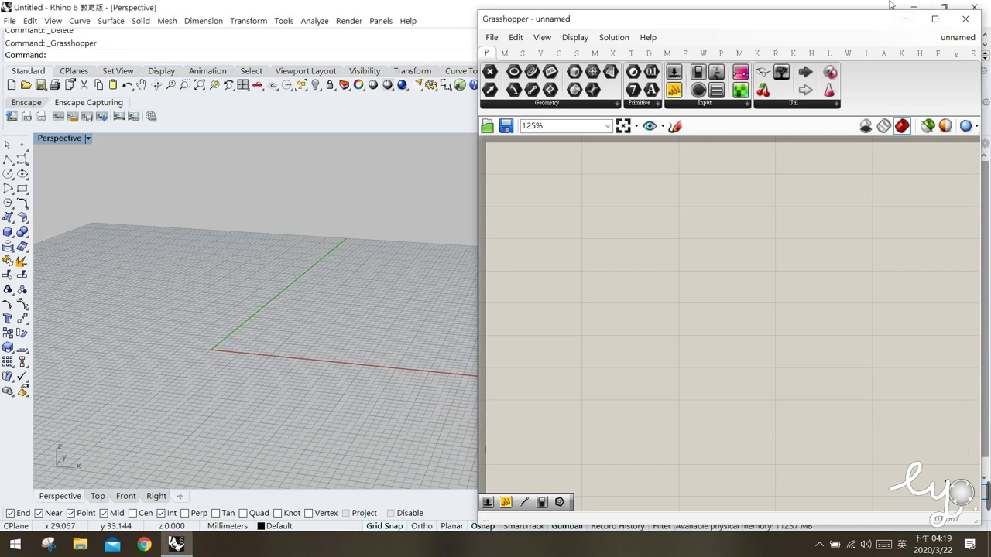
# In the four-viewport layout, draw a wavy five-point interpolated curve about 40 mm long in the Front view, starting above the origin
pyautogui.click(903, 19)
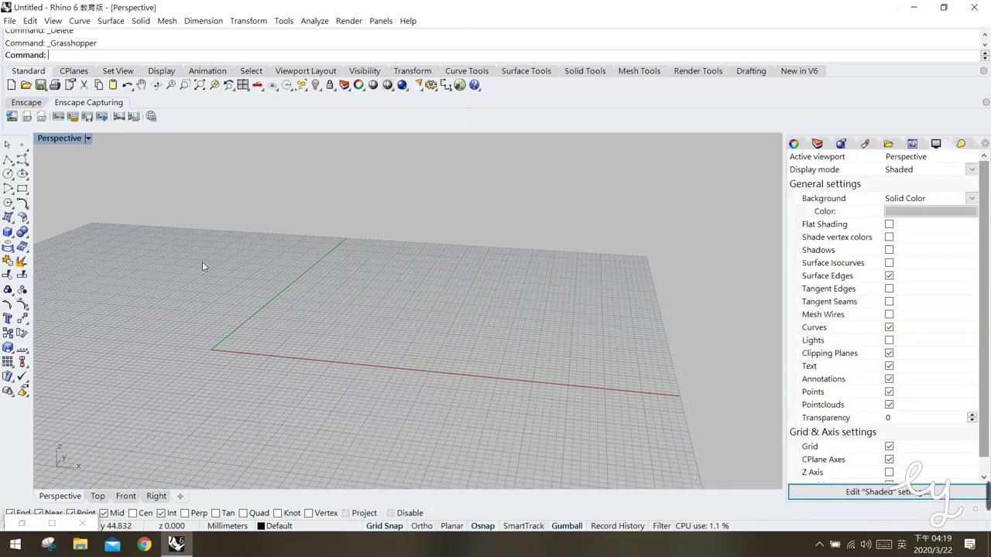
pyautogui.doubleClick(54, 141)
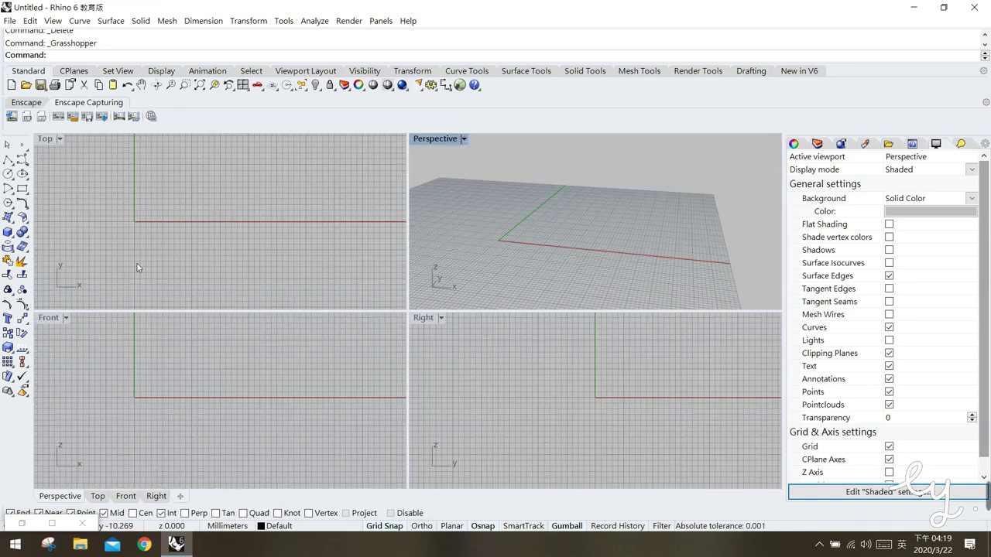
pyautogui.click(21, 160)
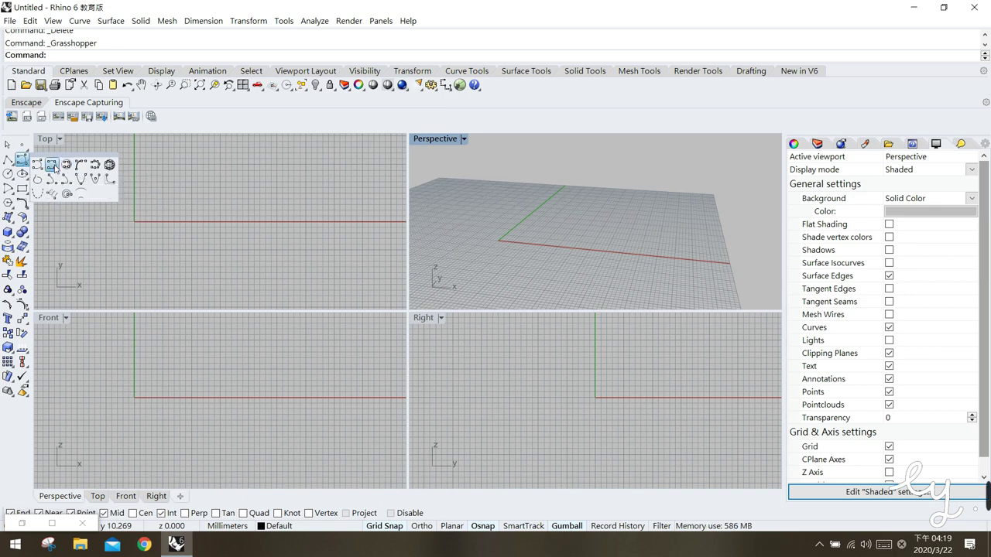
pyautogui.click(54, 168)
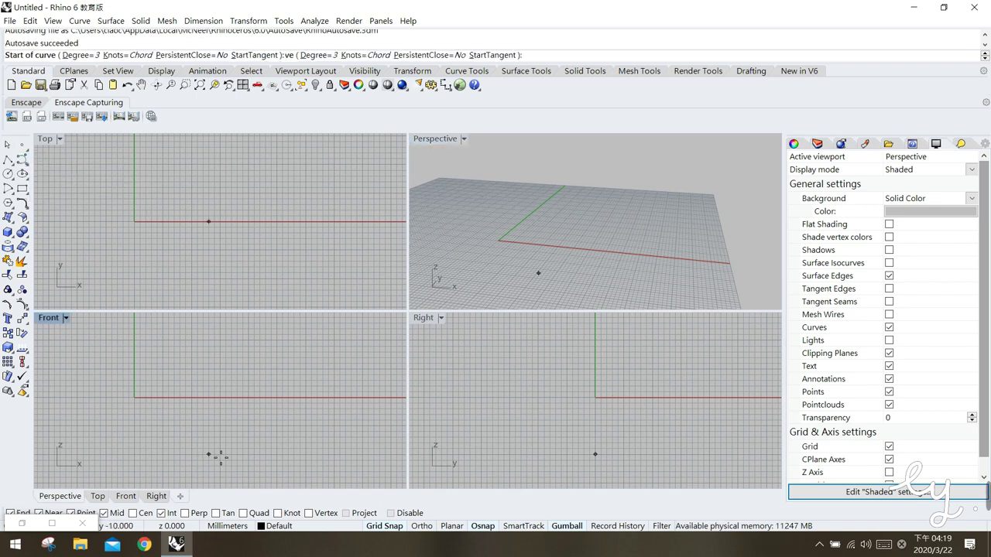
pyautogui.click(135, 370)
pyautogui.click(192, 397)
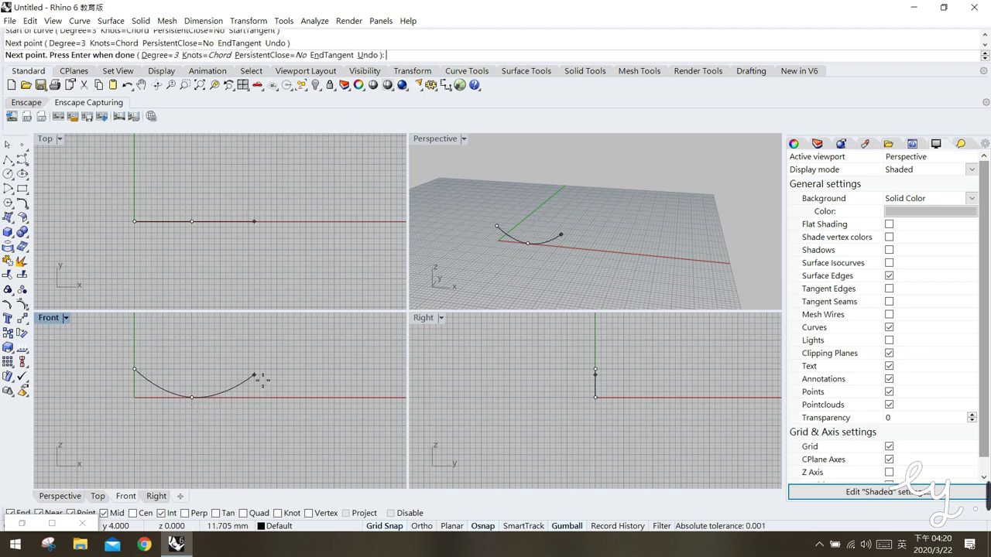
pyautogui.click(254, 375)
pyautogui.click(311, 375)
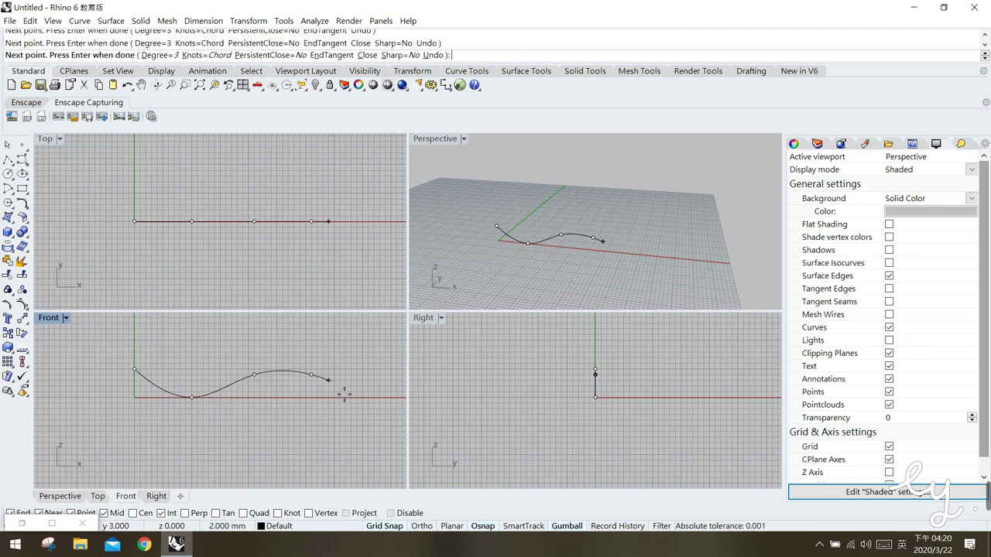
pyautogui.click(362, 397)
pyautogui.press('Return')
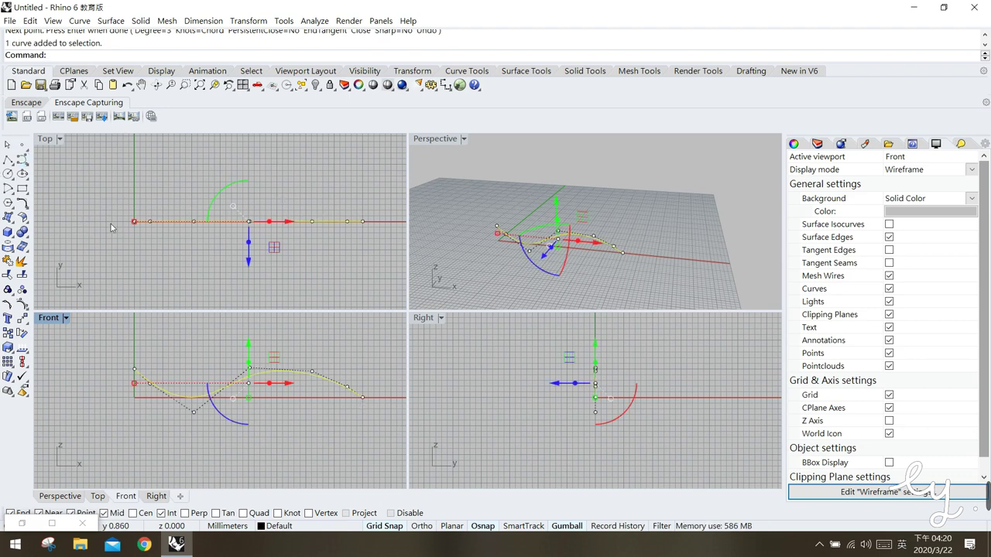
# Draw a second five-point interpolated curve in the Front view, starting at the origin and waving opposite to the first over the same length
pyautogui.click(60, 170)
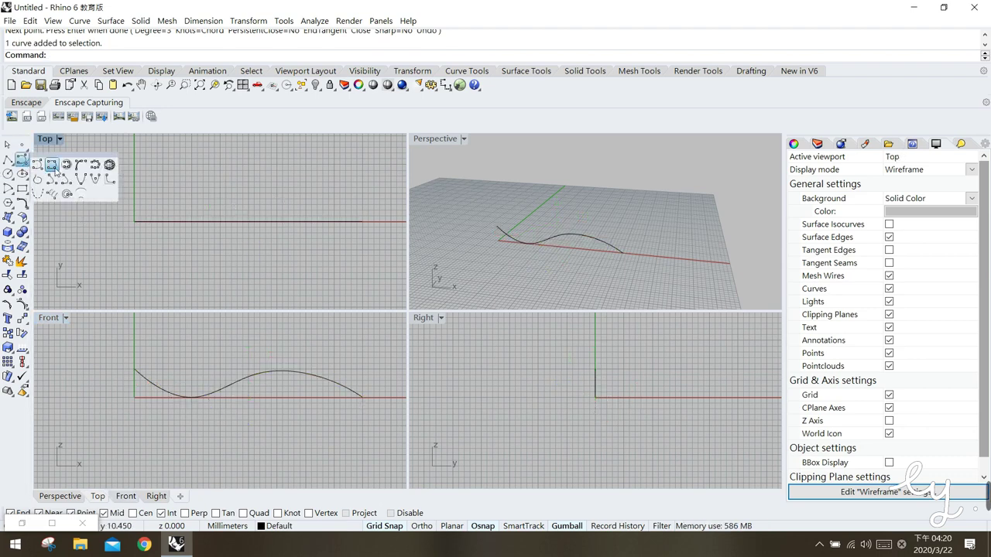
pyautogui.press('Return')
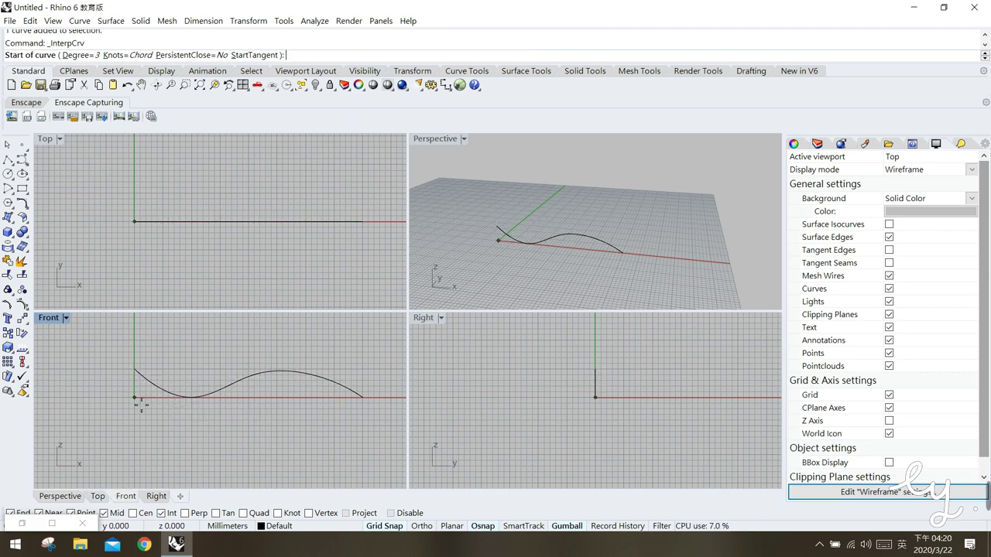
pyautogui.click(136, 398)
pyautogui.click(192, 380)
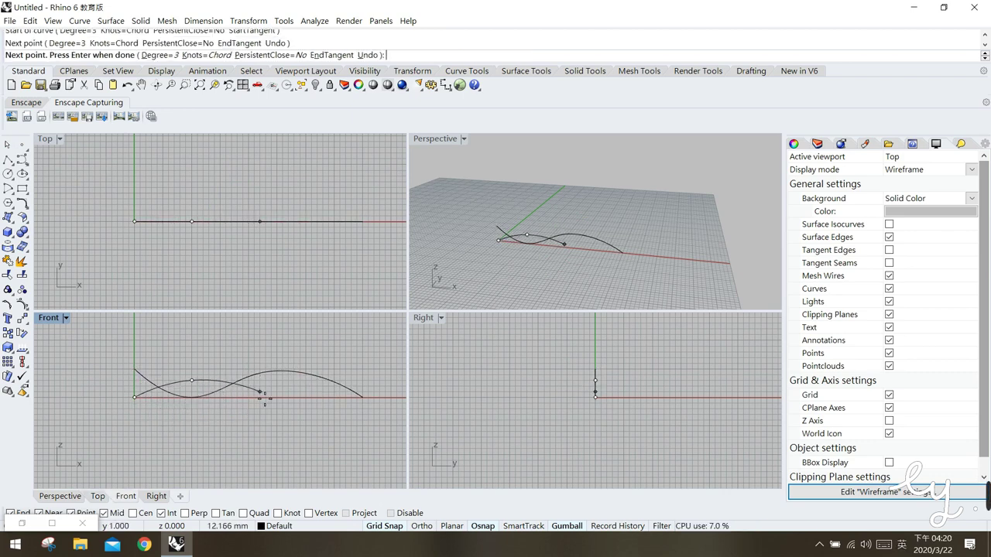
pyautogui.click(260, 391)
pyautogui.click(323, 392)
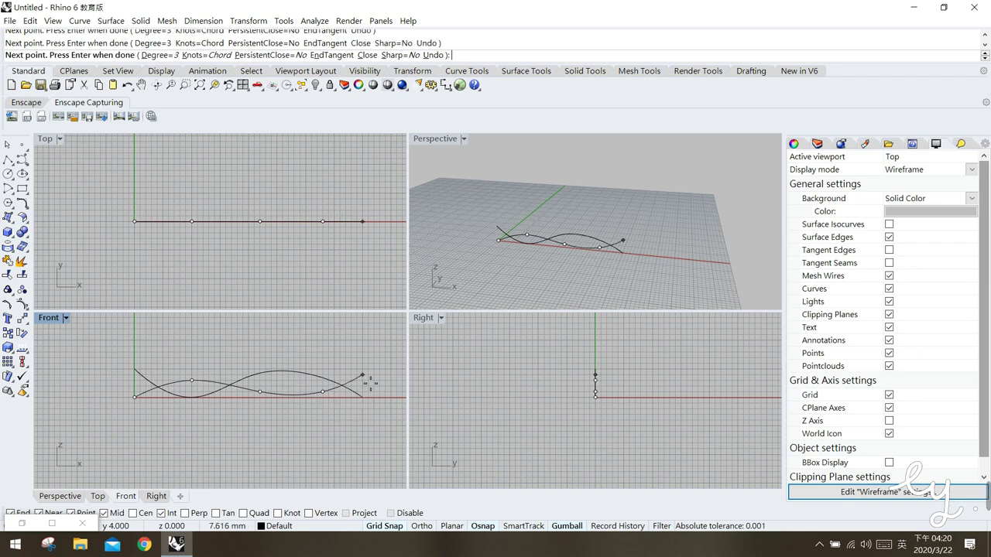
pyautogui.click(364, 377)
pyautogui.press('Return')
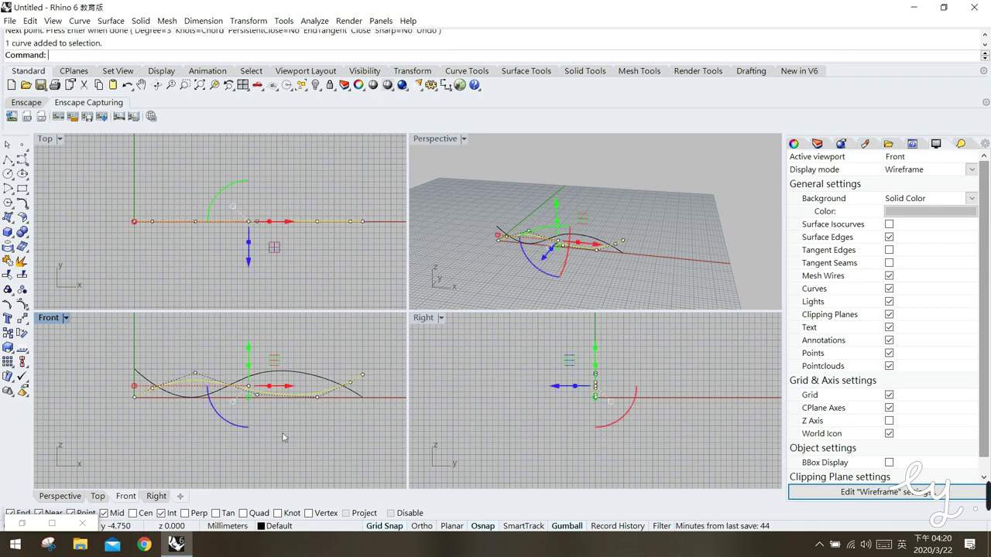
# Move the second curve about 31 mm back along the positive Y axis
pyautogui.moveTo(637, 206); pyautogui.dragTo(542, 248, button='right')
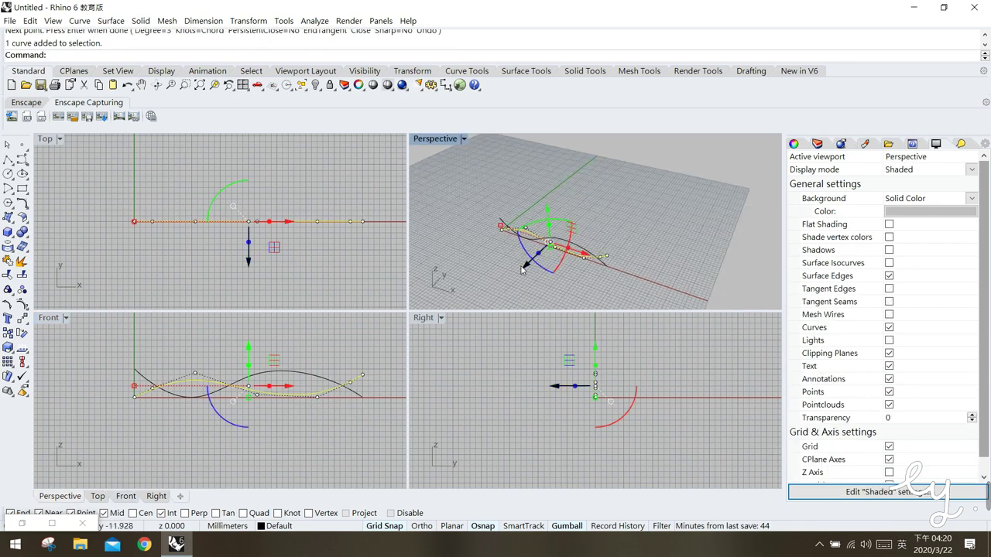
pyautogui.moveTo(525, 266); pyautogui.dragTo(592, 232)
pyautogui.press('Escape')
# Loft the two wavy curves into a surface with the Normal style and no simplification
pyautogui.moveTo(597, 236)
pyautogui.mouseDown(button='right')
pyautogui.moveTo(606, 244)
pyautogui.moveTo(664, 204)
pyautogui.moveTo(611, 234)
pyautogui.mouseUp(button='right')
pyautogui.click(573, 241)
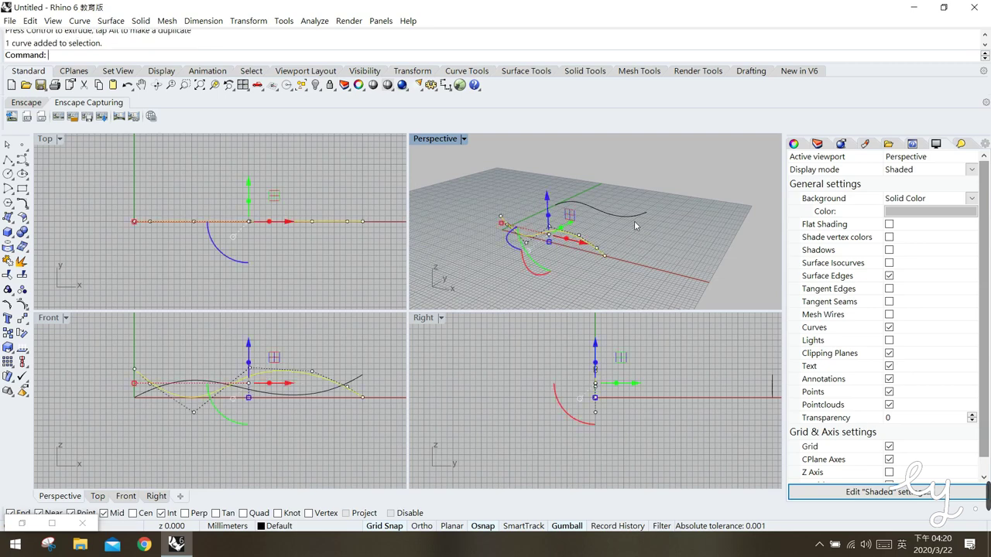
pyautogui.keyDown('shift'); pyautogui.click(631, 221); pyautogui.keyUp('shift')
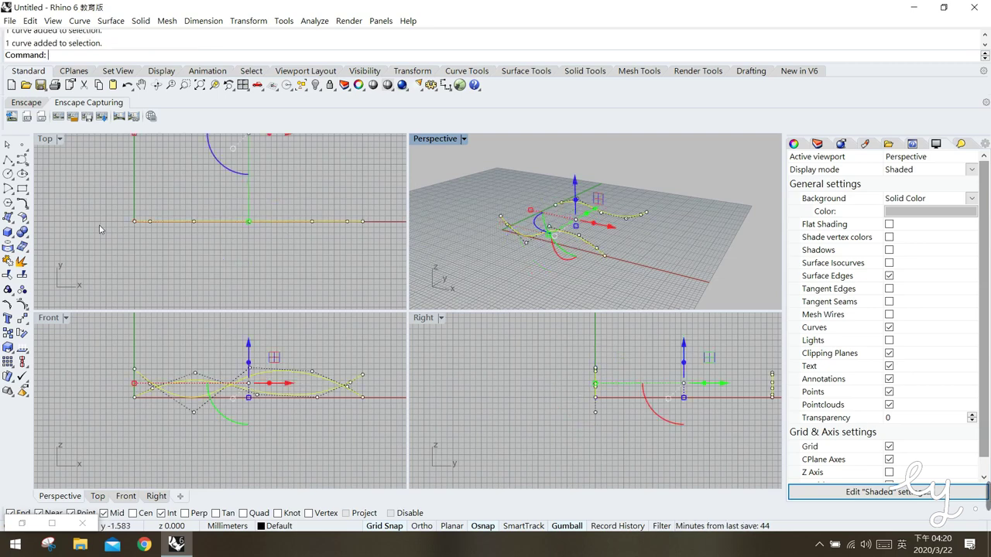
pyautogui.click(13, 221)
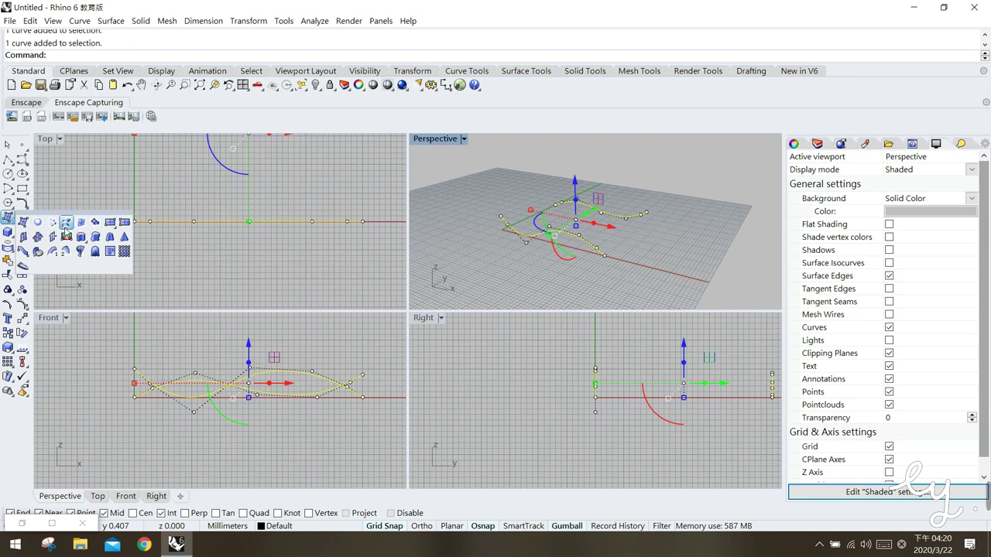
pyautogui.write('loft')
pyautogui.press('Return')
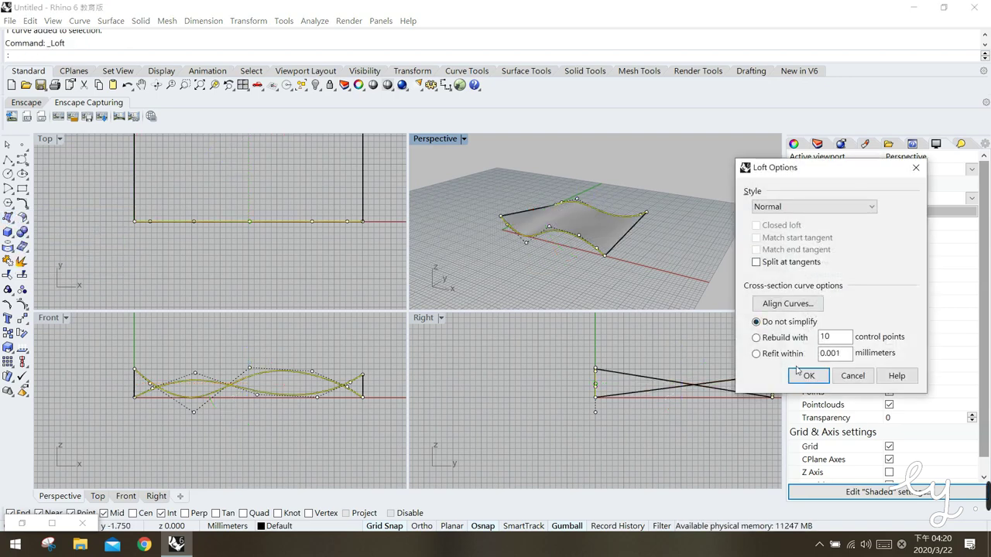
pyautogui.click(799, 373)
# Move the lofted surface along the positive X axis so it starts near the outer edge of the grid
pyautogui.moveTo(671, 298); pyautogui.dragTo(641, 247, button='right')
pyautogui.click(561, 224)
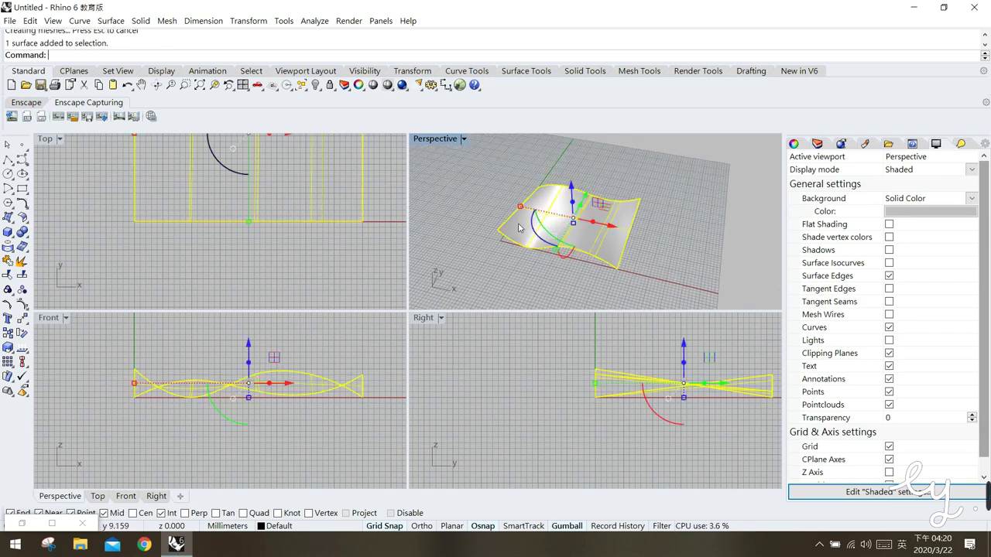
pyautogui.scroll(-5, 291, 222)
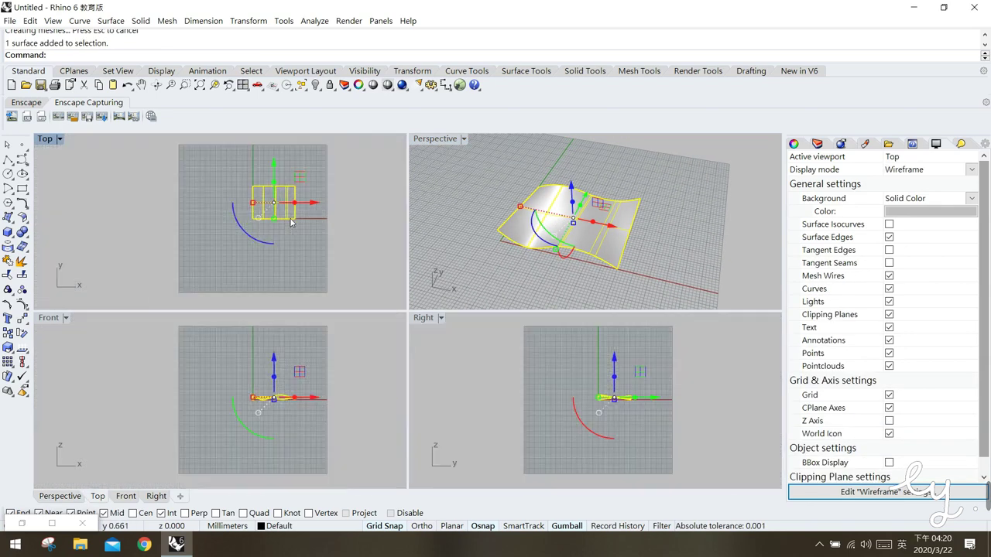
pyautogui.scroll(3, 263, 217)
pyautogui.moveTo(234, 226); pyautogui.dragTo(391, 218)
# Delete the two source curves left near the origin
pyautogui.click(233, 282)
pyautogui.moveTo(205, 235); pyautogui.dragTo(152, 157)
pyautogui.press('Delete')
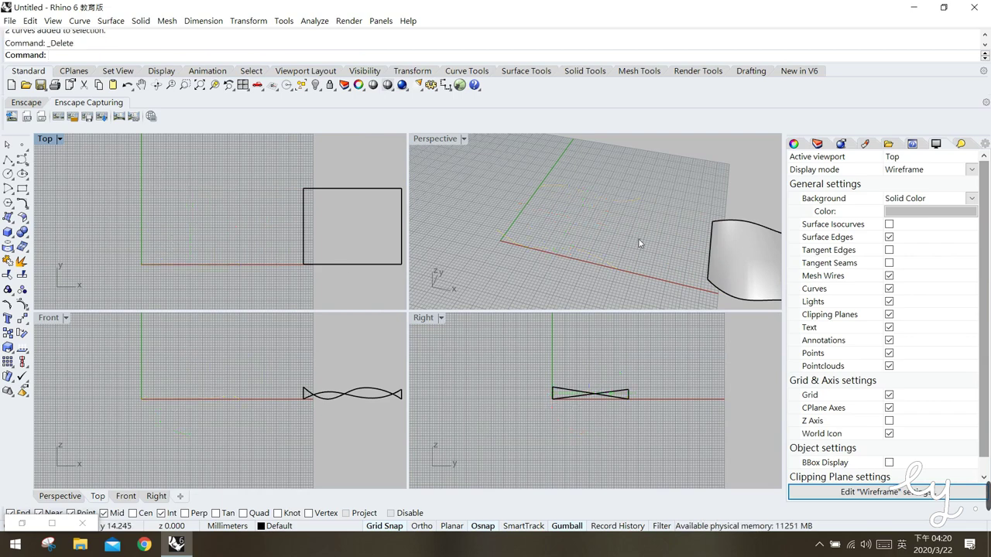
pyautogui.hotkey('ctrl', 'alt', 's')
pyautogui.moveTo(582, 238)
pyautogui.mouseDown(button='right')
pyautogui.moveTo(549, 243)
pyautogui.moveTo(666, 261)
pyautogui.mouseUp(button='right')
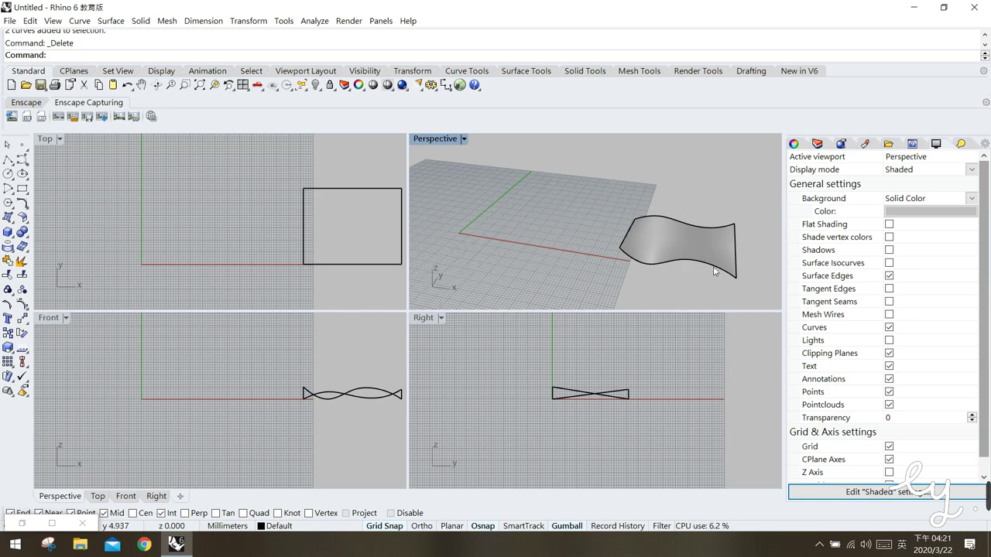
pyautogui.moveTo(528, 223); pyautogui.dragTo(541, 261, button='right')
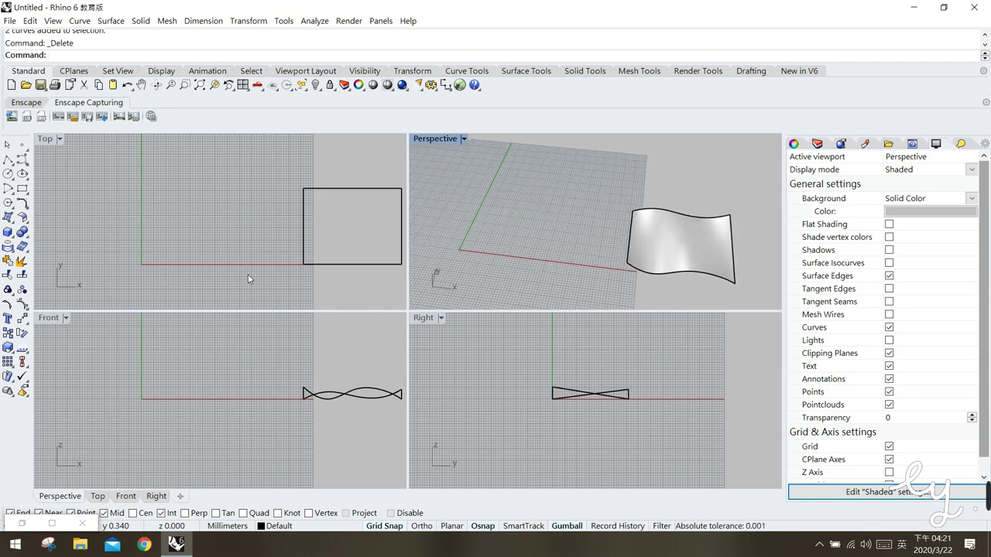
# Create a four-sided truncated pyramid centred on the origin with a 20 mm square base, 10 mm height and a top about 10 mm wide
pyautogui.click(10, 234)
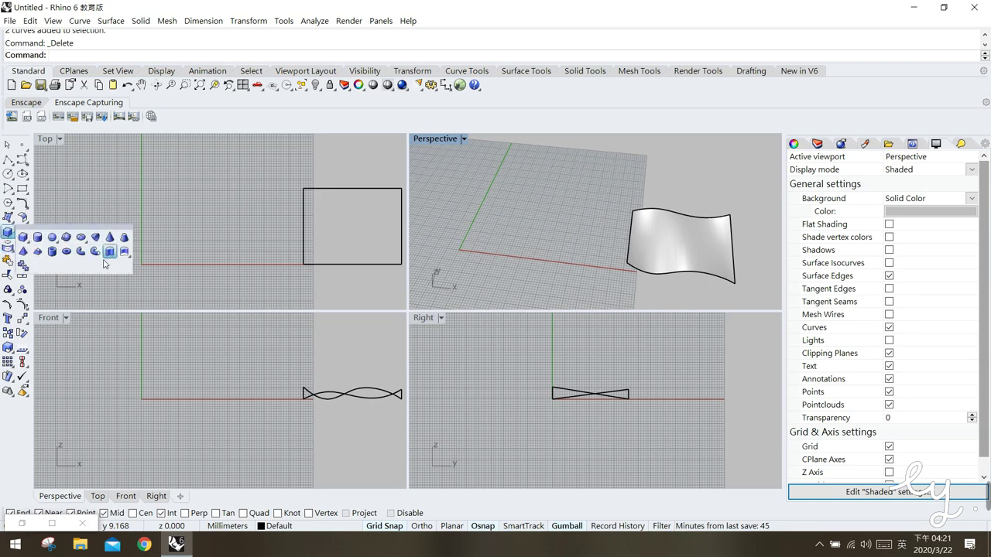
pyautogui.click(40, 254)
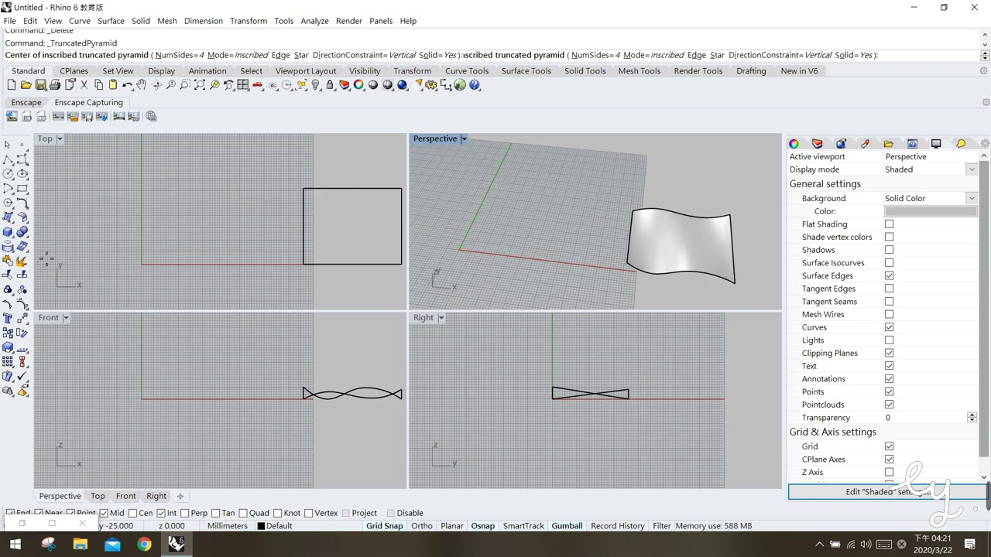
pyautogui.click(10, 237)
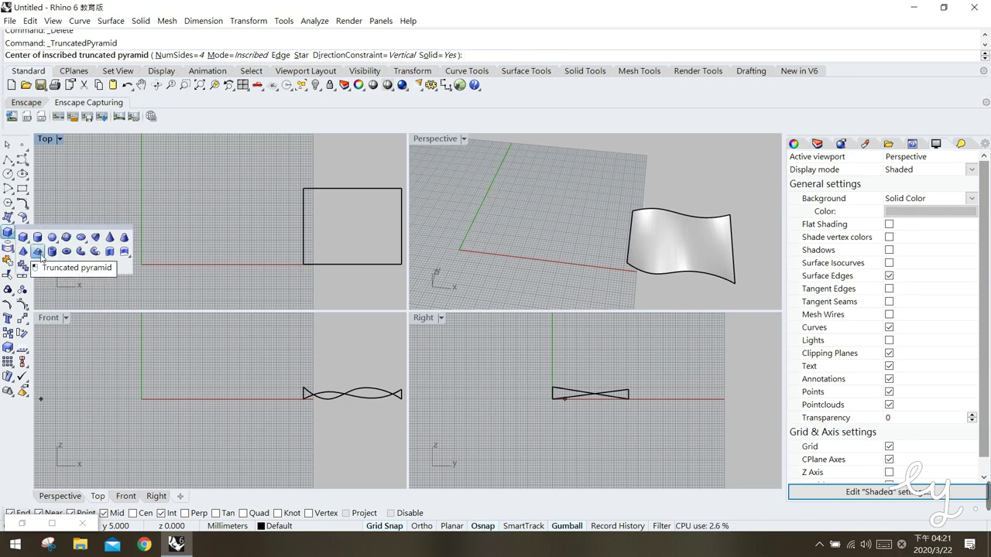
pyautogui.click(40, 254)
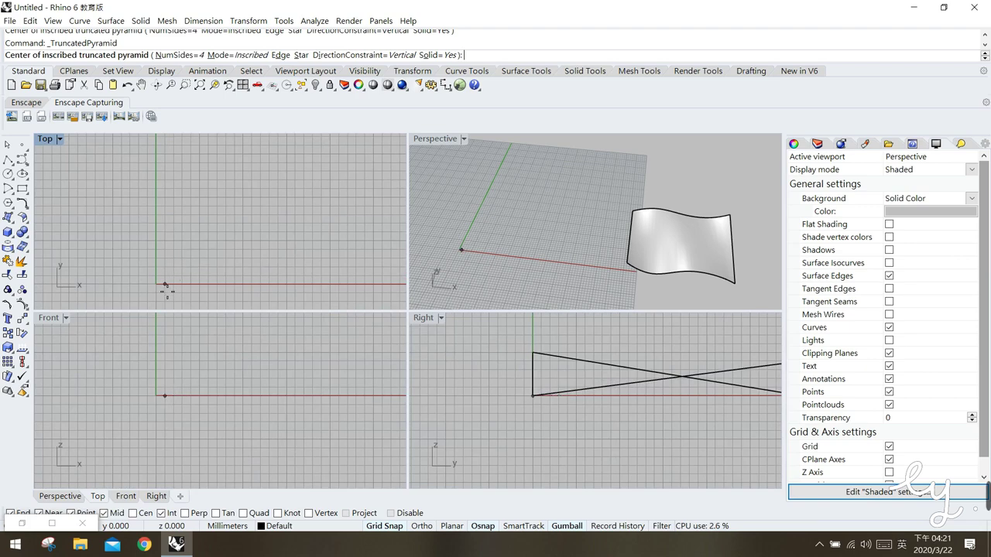
pyautogui.click(163, 292)
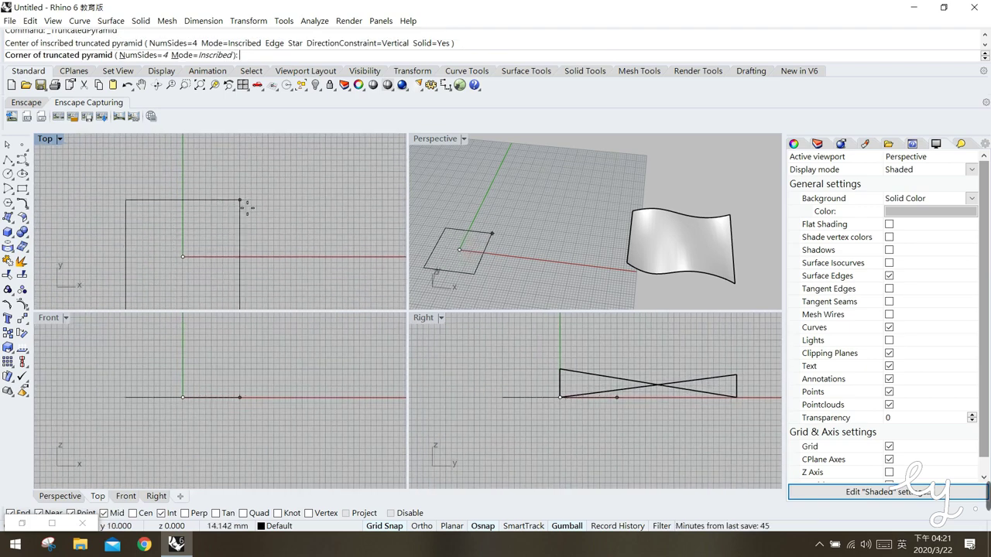
pyautogui.click(240, 199)
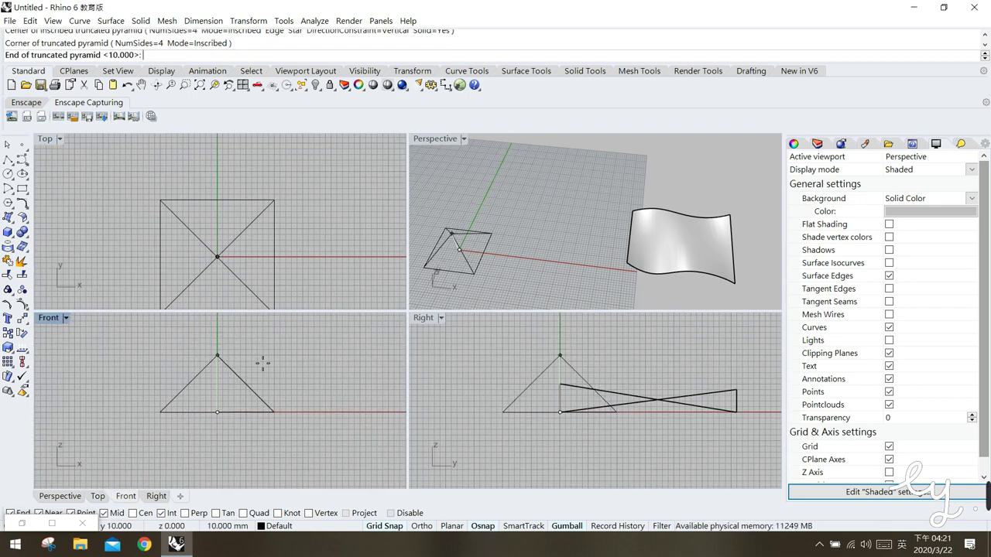
pyautogui.press('Return')
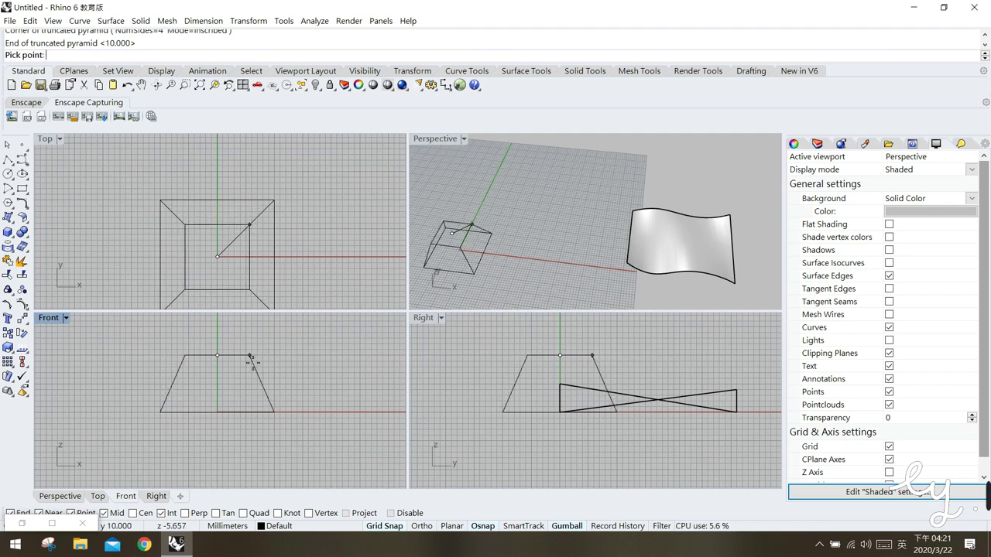
pyautogui.click(257, 362)
pyautogui.click(546, 249)
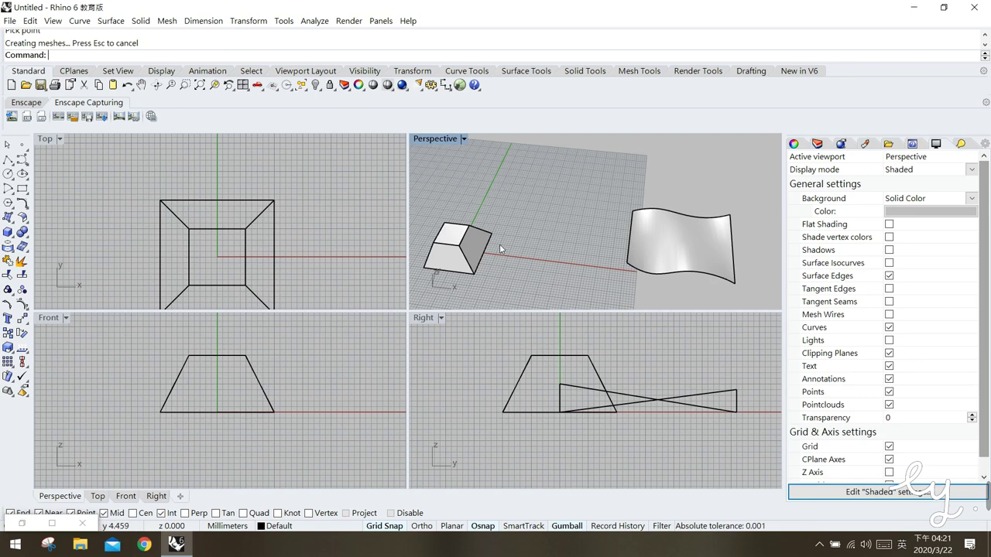
pyautogui.scroll(10, 579, 278)
pyautogui.scroll(-5, 608, 260)
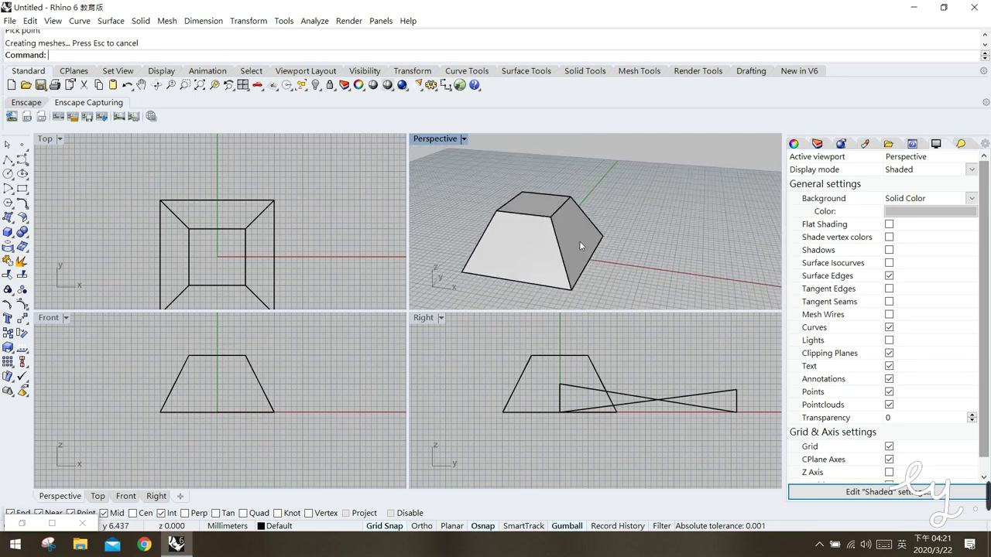
pyautogui.click(574, 225)
pyautogui.click(644, 251)
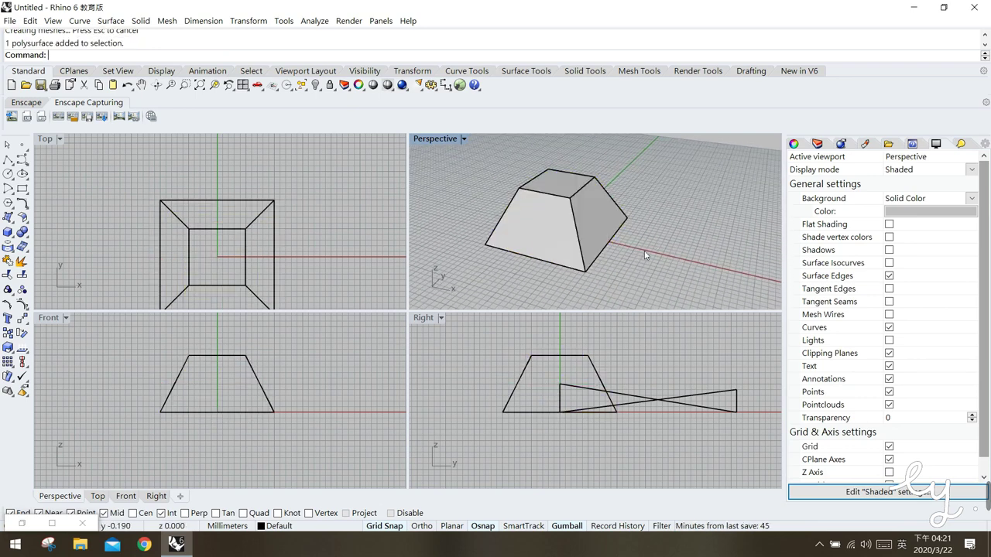
pyautogui.moveTo(593, 213); pyautogui.dragTo(546, 186, button='right')
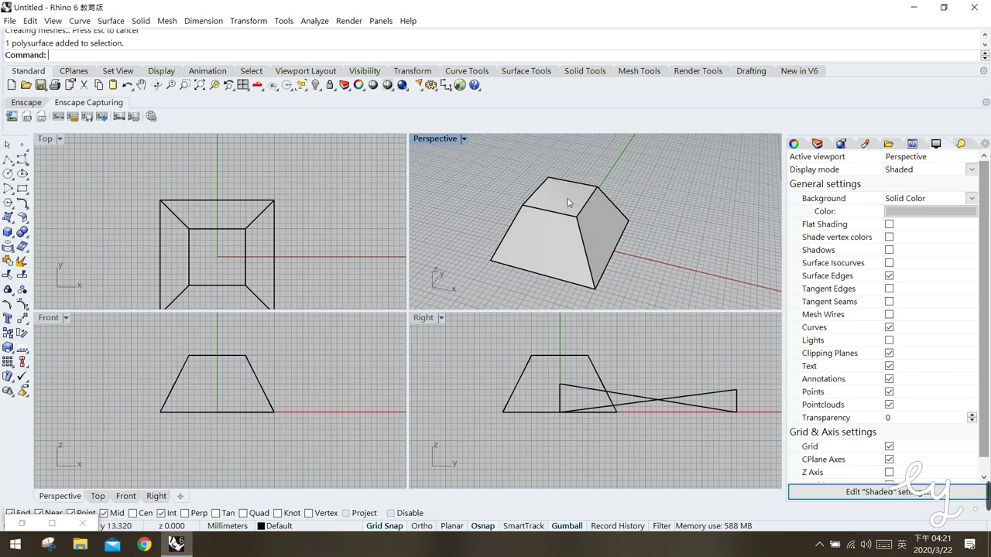
# Create a box centred on the origin with a base about 6 mm square and a height of about 4 mm
pyautogui.click(7, 231)
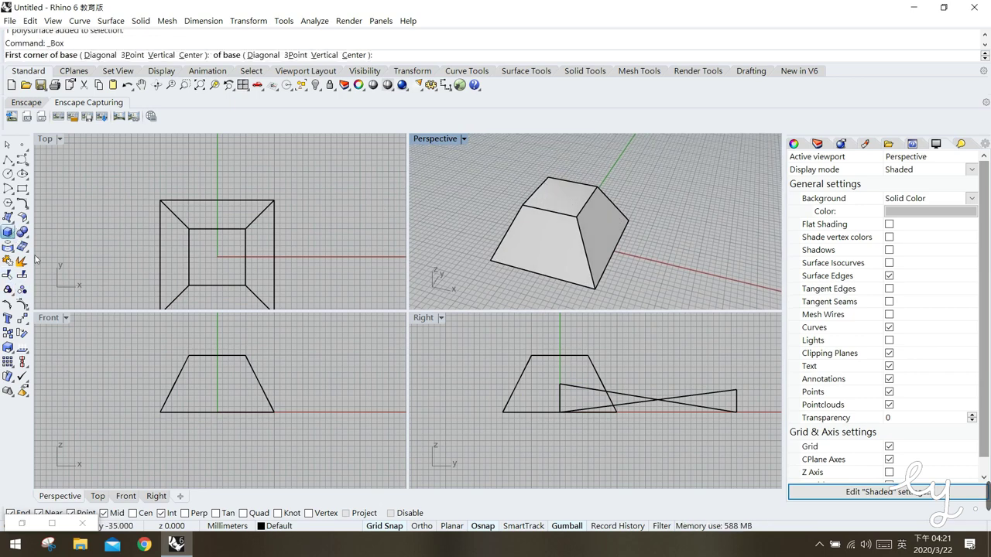
pyautogui.scroll(1, 206, 249)
pyautogui.click(198, 236)
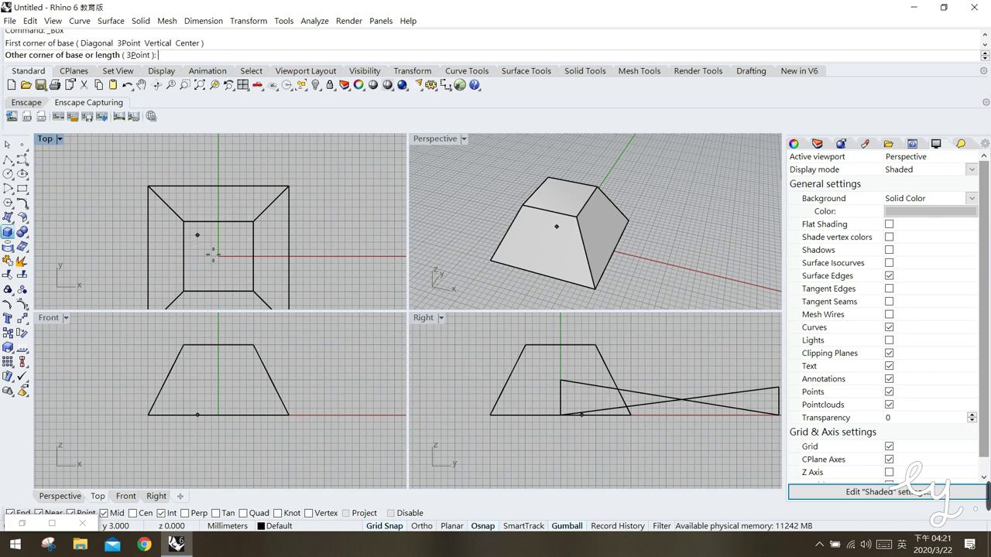
pyautogui.click(240, 277)
pyautogui.click(242, 389)
pyautogui.click(227, 378)
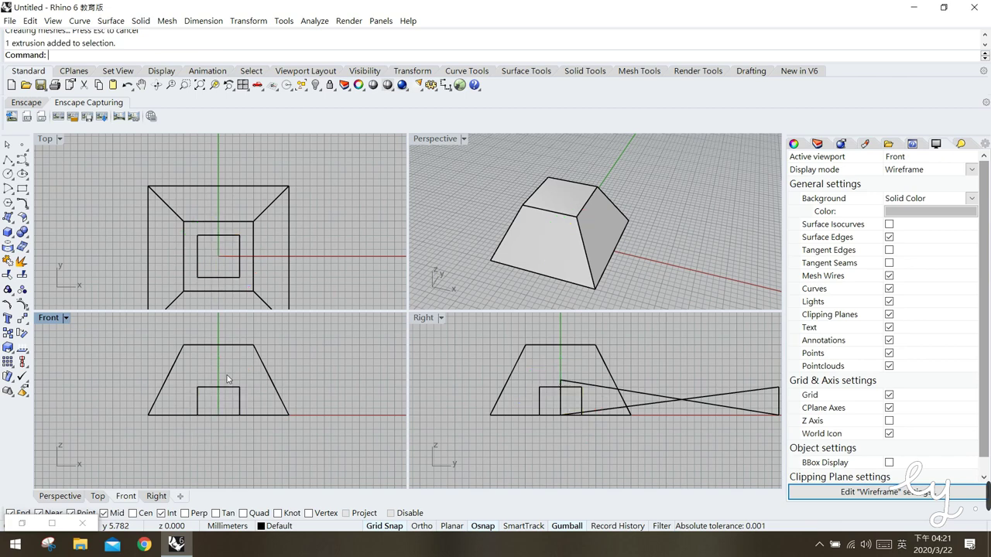
# Move the small box straight up until its top face is flush with the top of the truncated pyramid
pyautogui.click(223, 389)
pyautogui.moveTo(221, 384); pyautogui.dragTo(226, 335)
pyautogui.click(662, 246)
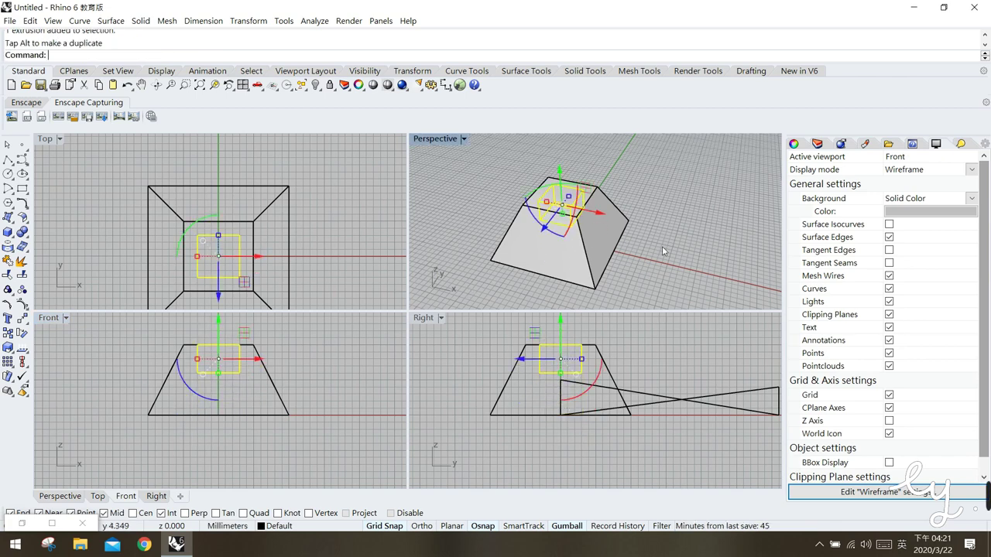
# Subtract the small box from the truncated pyramid with Boolean Difference, deleting the input objects
pyautogui.click(595, 236)
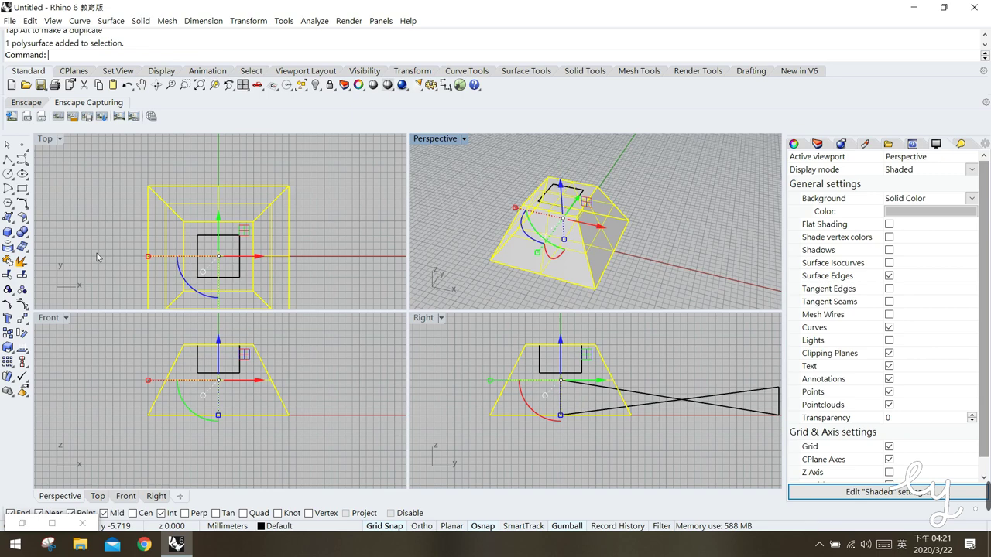
pyautogui.click(23, 233)
pyautogui.click(51, 237)
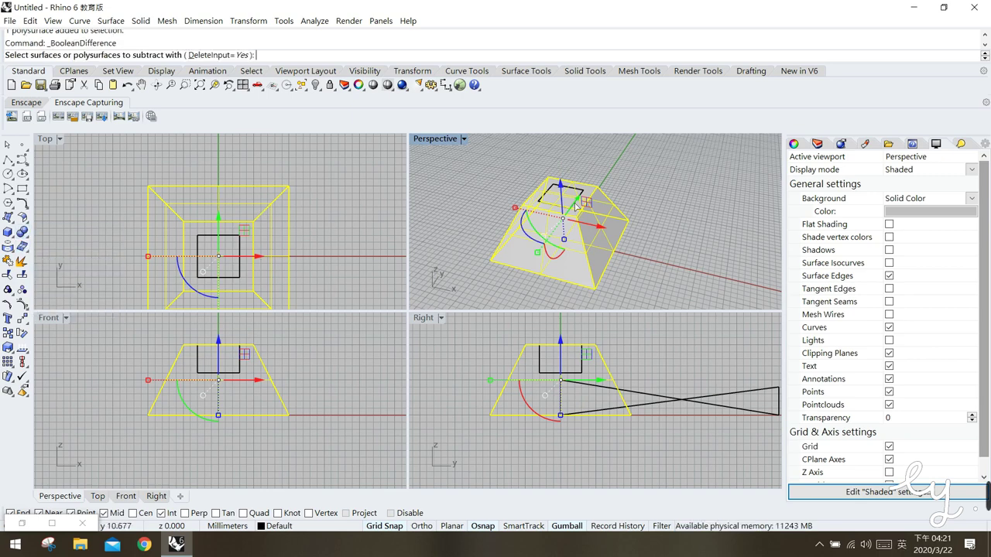
pyautogui.click(542, 195)
pyautogui.press('Return')
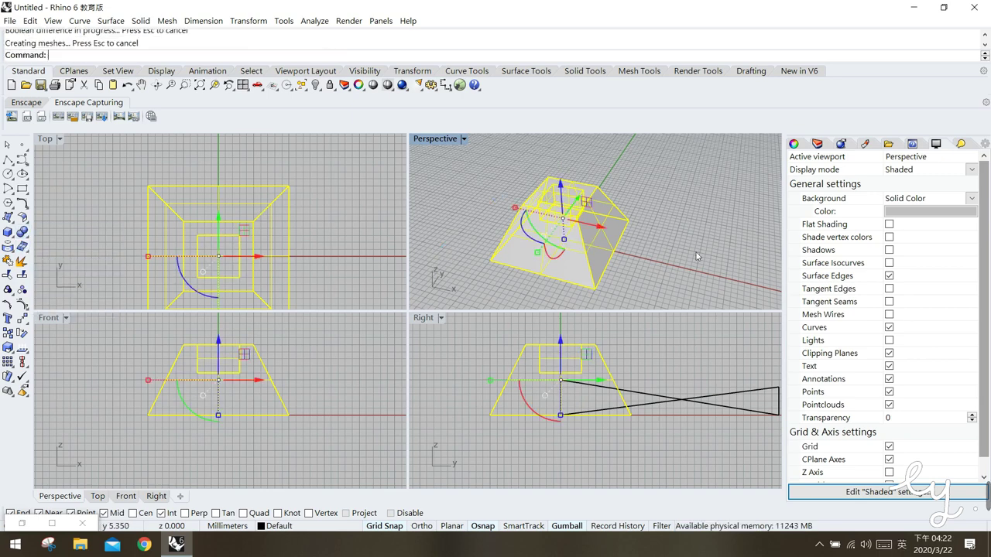
# Move the lofted wavy surface along the negative X axis onto the grid, closer to the hollowed pyramid
pyautogui.moveTo(630, 244); pyautogui.dragTo(611, 229, button='right')
pyautogui.scroll(-4, 664, 220)
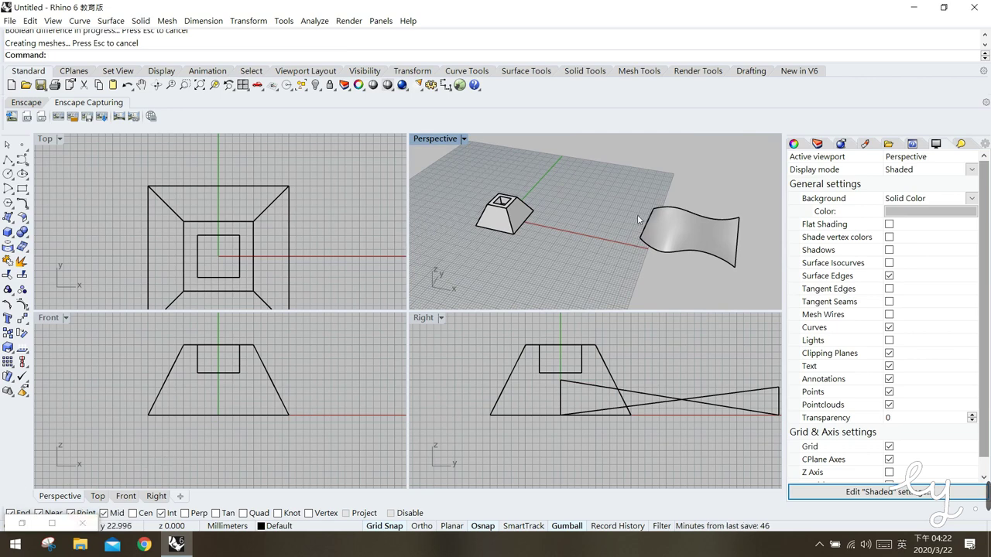
pyautogui.click(513, 215)
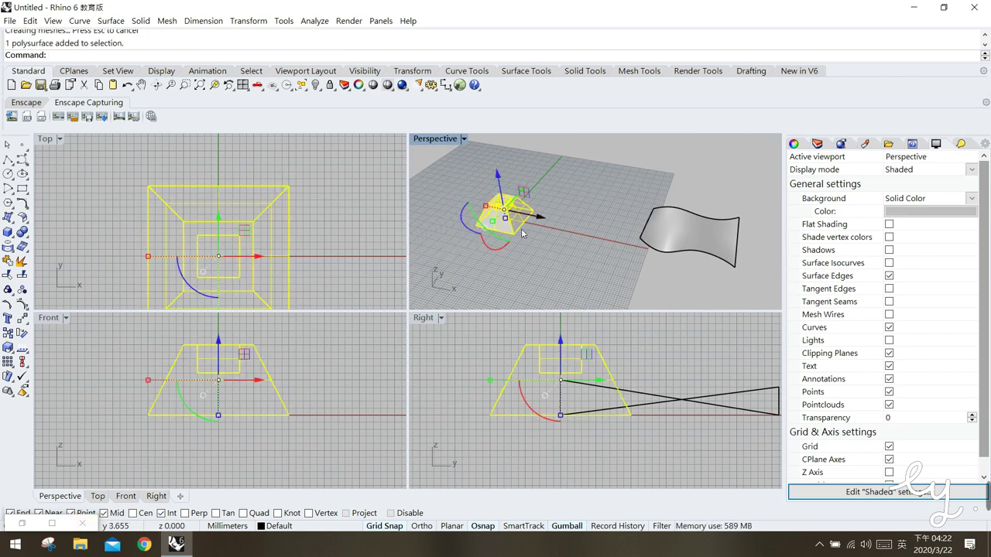
pyautogui.click(692, 236)
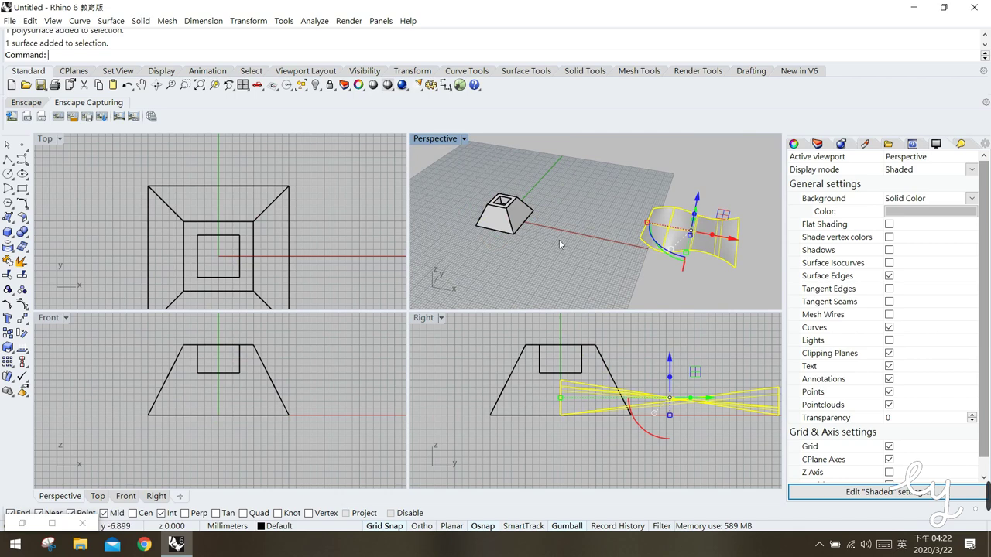
pyautogui.click(561, 246)
pyautogui.click(672, 239)
pyautogui.moveTo(739, 231); pyautogui.dragTo(647, 214)
pyautogui.press('Escape')
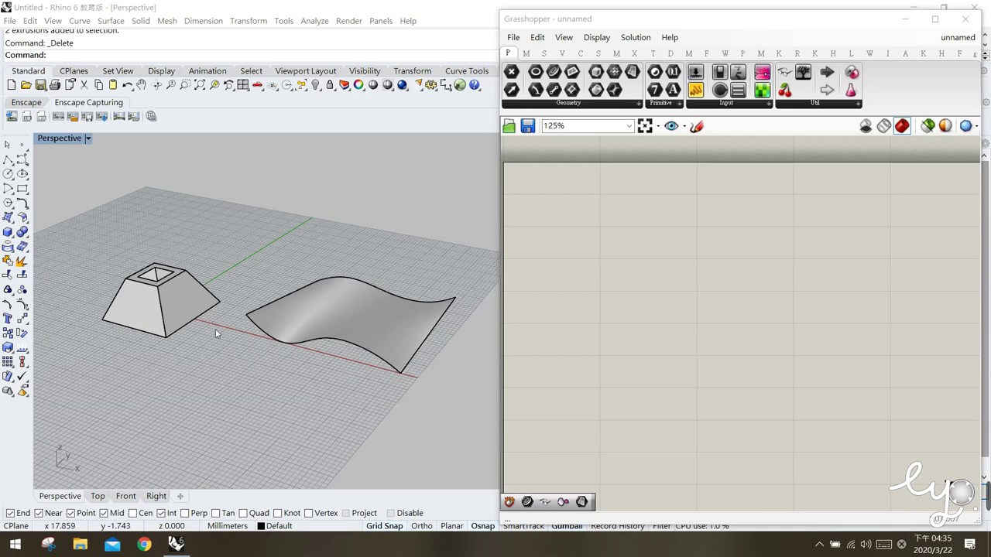
pyautogui.click(153, 287)
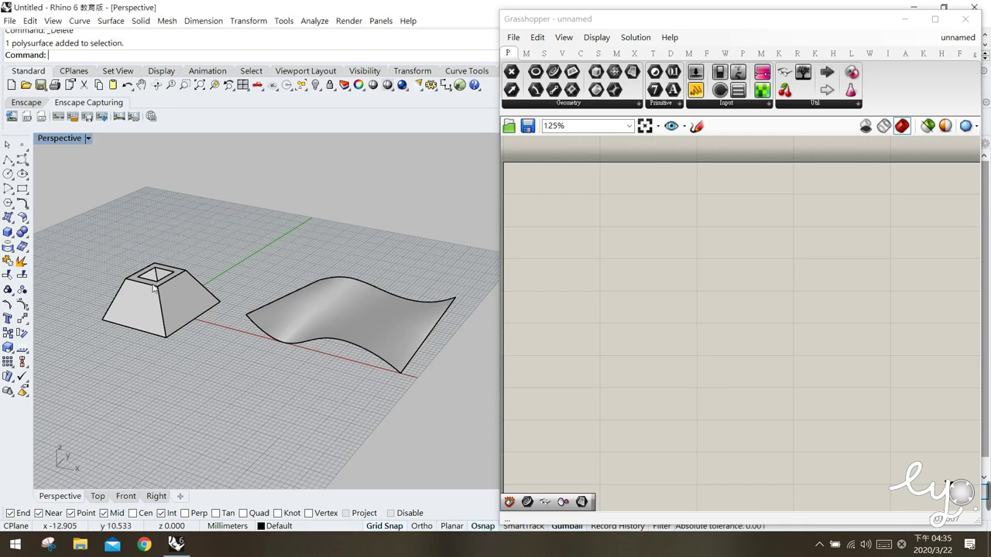
pyautogui.click(272, 389)
pyautogui.click(346, 315)
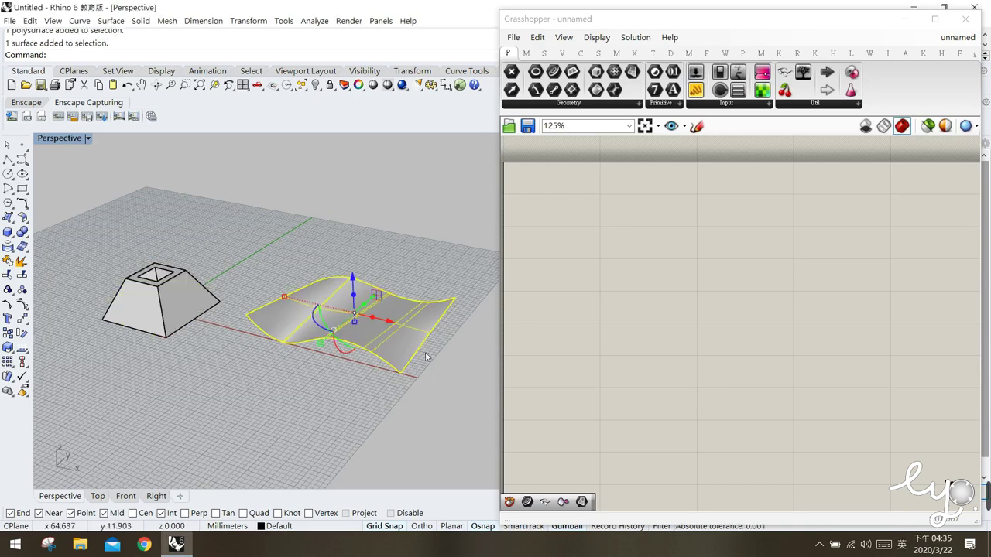
pyautogui.click(359, 412)
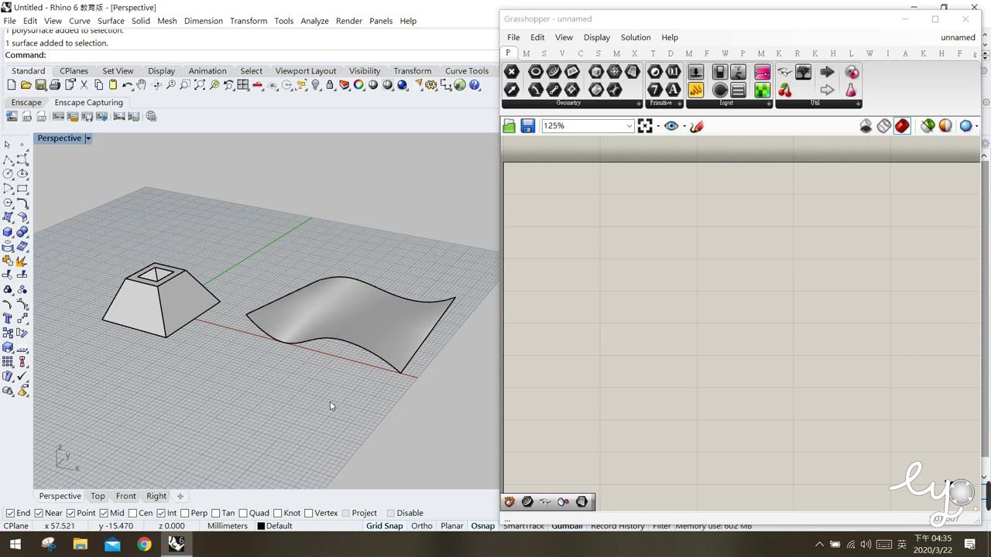
pyautogui.click(172, 284)
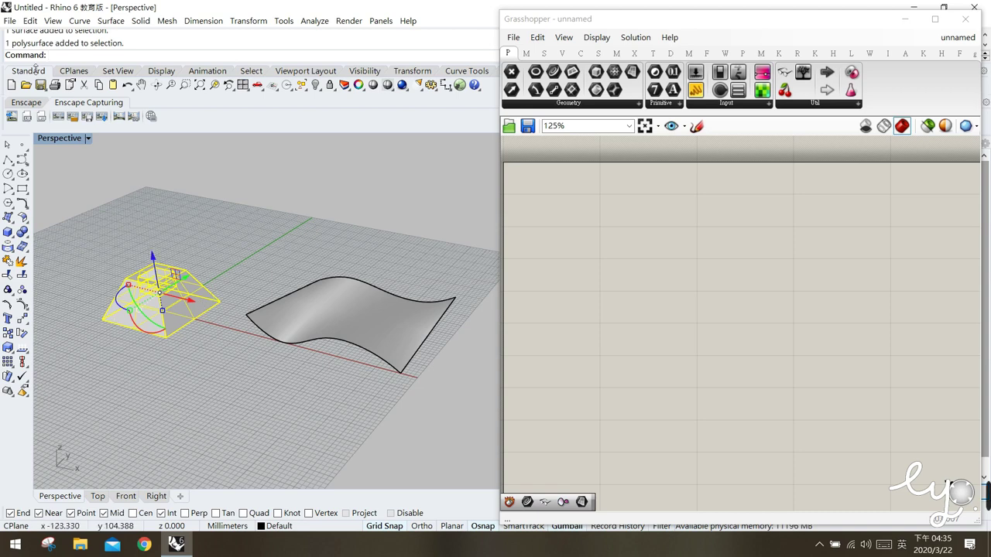
pyautogui.click(256, 190)
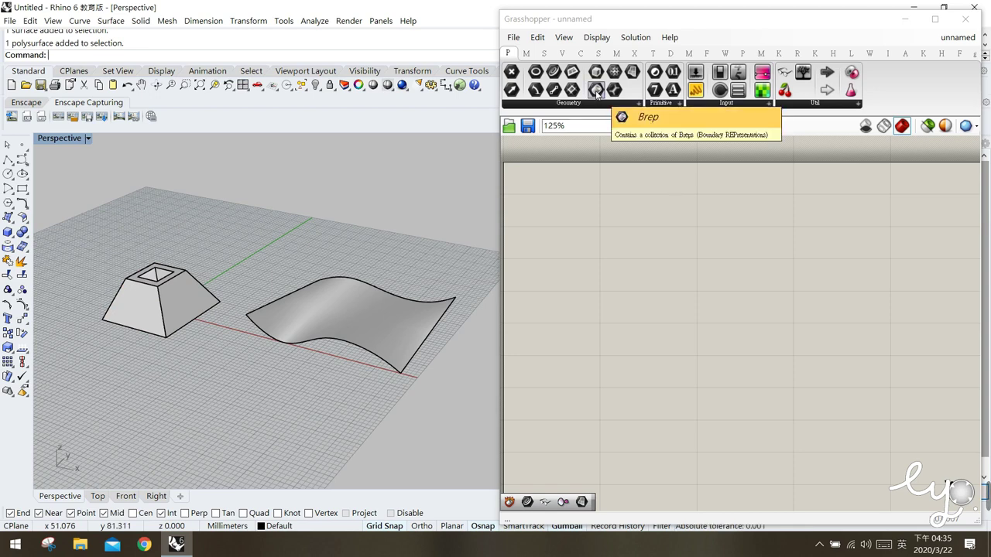
# Add a Brep parameter to the Grasshopper canvas and set the hollowed pyramid as its one Brep
pyautogui.moveTo(597, 92); pyautogui.dragTo(612, 217)
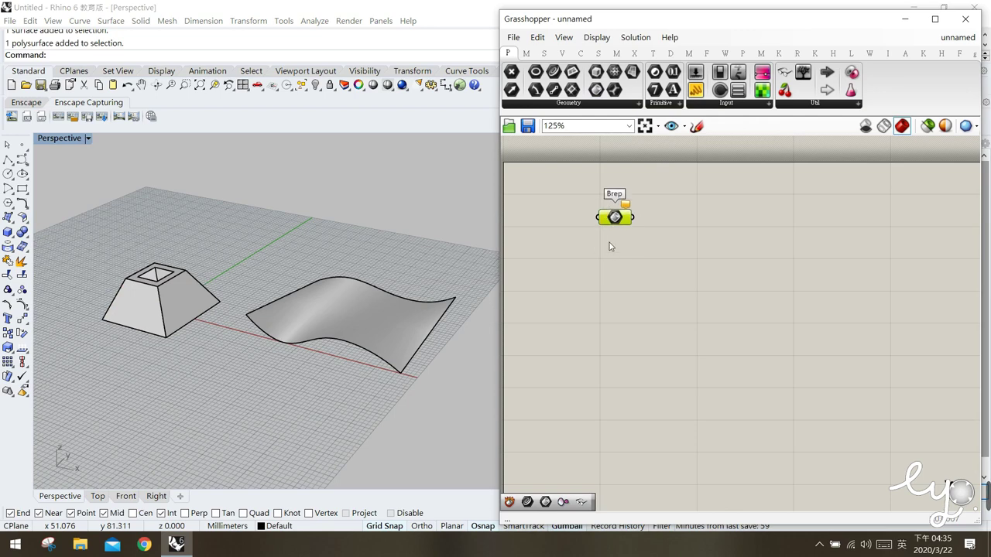
pyautogui.rightClick(615, 218)
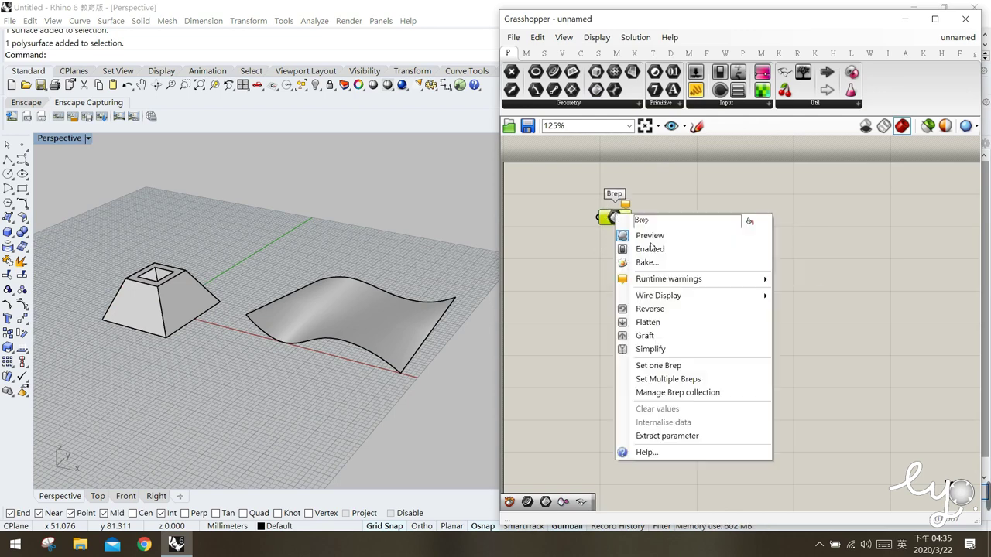
pyautogui.click(678, 368)
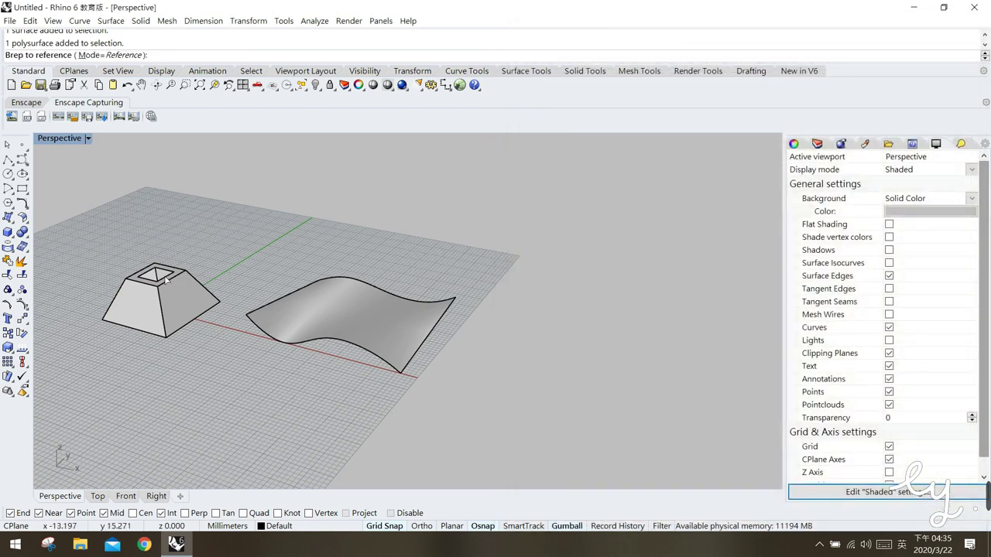
pyautogui.click(163, 300)
pyautogui.click(619, 220)
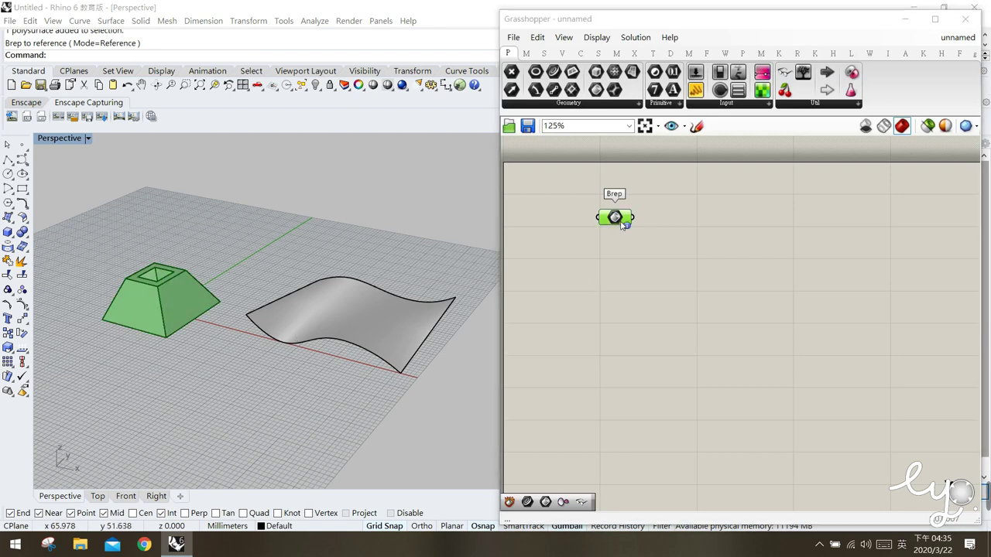
pyautogui.click(628, 272)
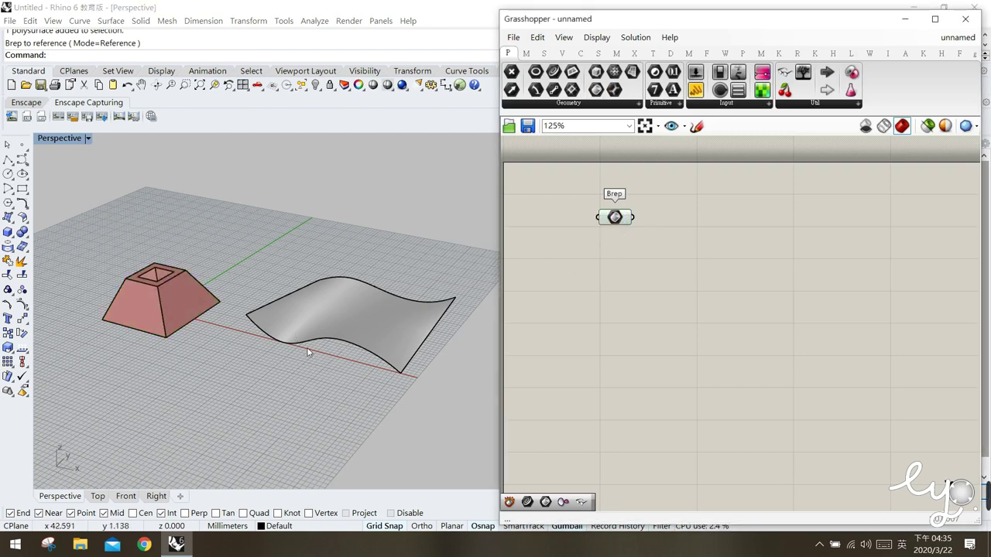
# Add a Surface parameter below the Brep parameter and set the wavy lofted surface as its one surface
pyautogui.click(343, 310)
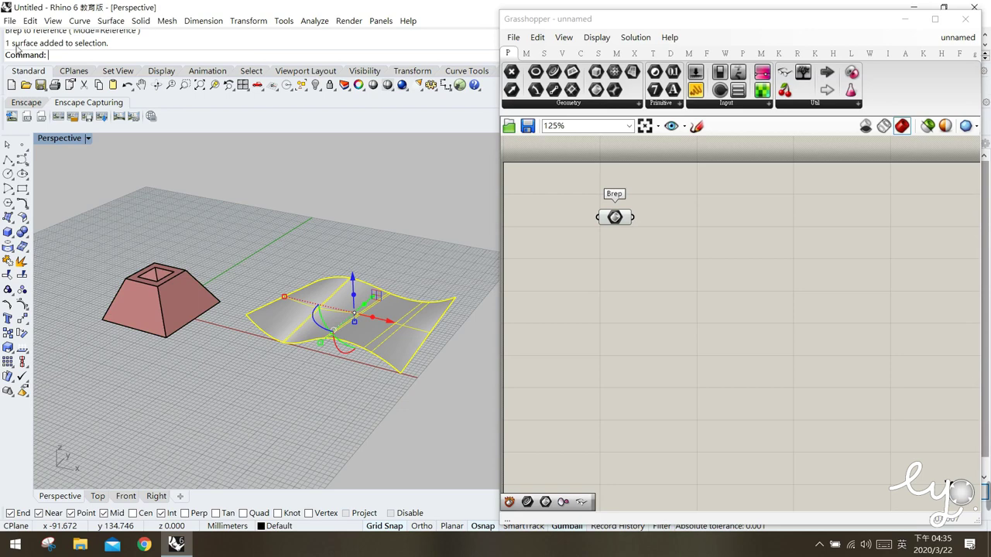
pyautogui.click(376, 226)
pyautogui.click(356, 313)
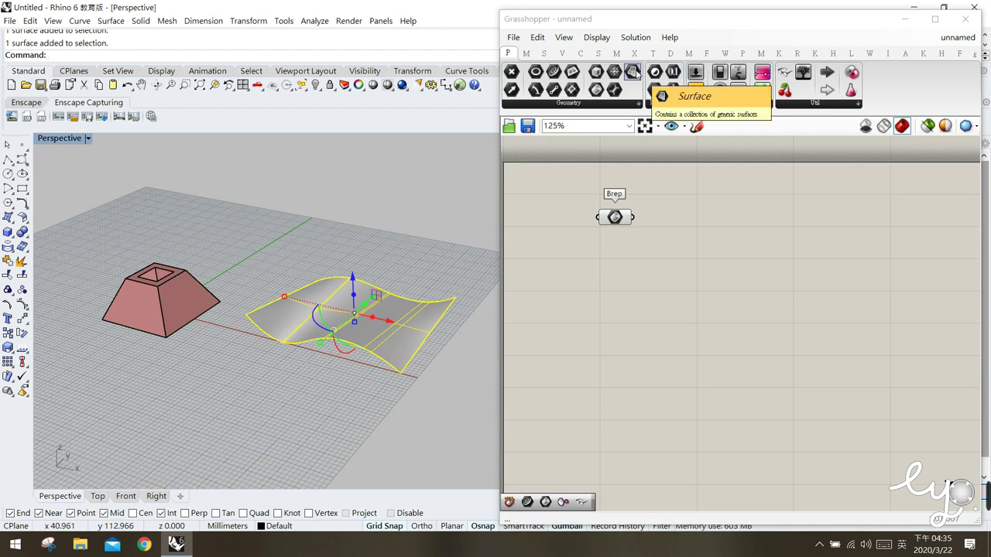
pyautogui.moveTo(635, 72); pyautogui.dragTo(620, 269)
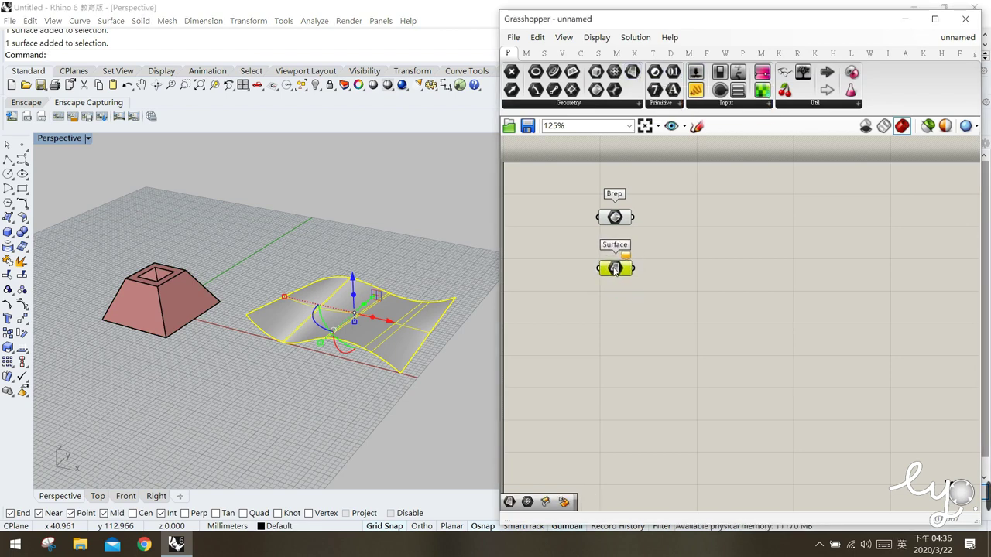
pyautogui.rightClick(620, 268)
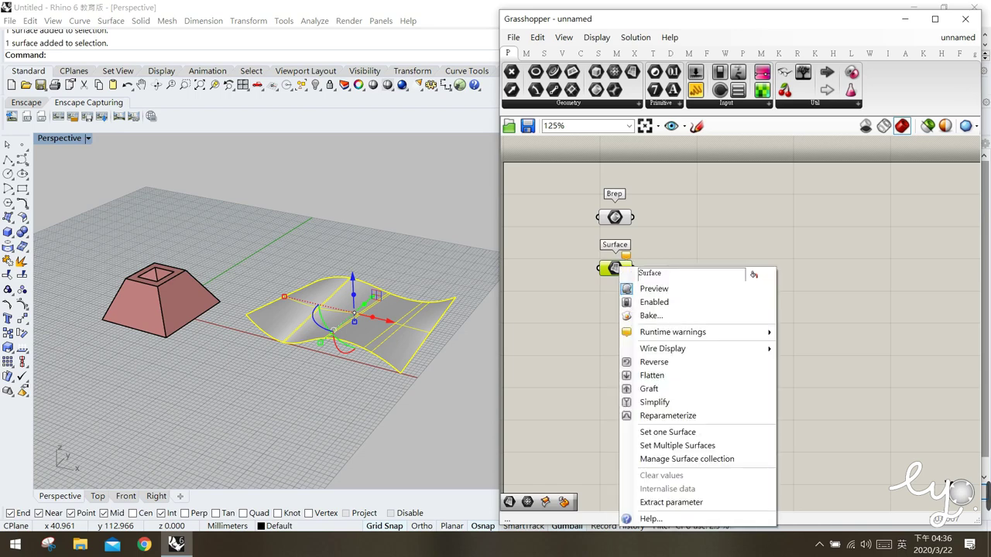
pyautogui.click(669, 440)
pyautogui.click(409, 405)
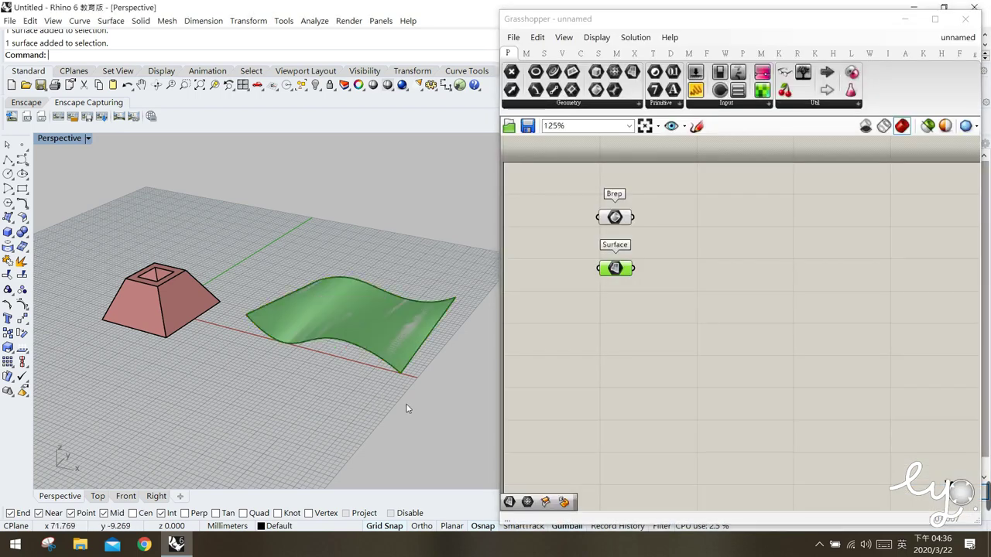
# Move the Surface parameter further down the canvas, aligned vertically under the Brep parameter
pyautogui.click(620, 219)
pyautogui.moveTo(622, 269); pyautogui.dragTo(619, 309)
pyautogui.click(628, 275)
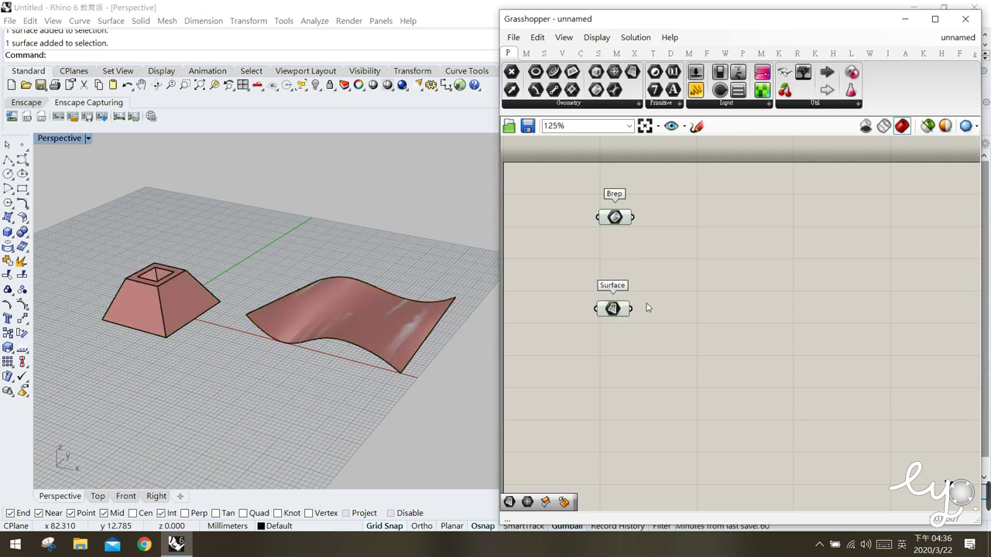
pyautogui.moveTo(614, 315); pyautogui.dragTo(616, 314)
pyautogui.click(633, 362)
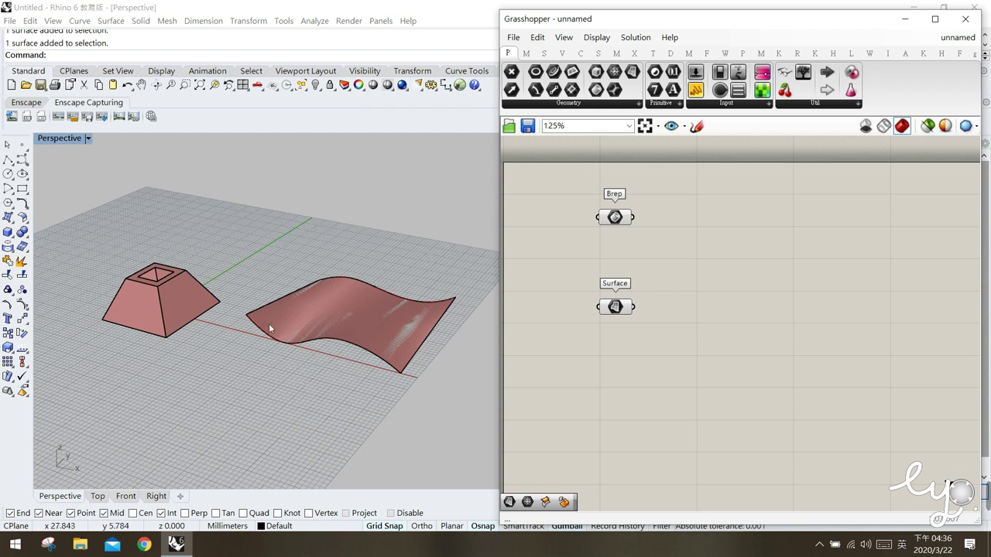
pyautogui.click(13, 384)
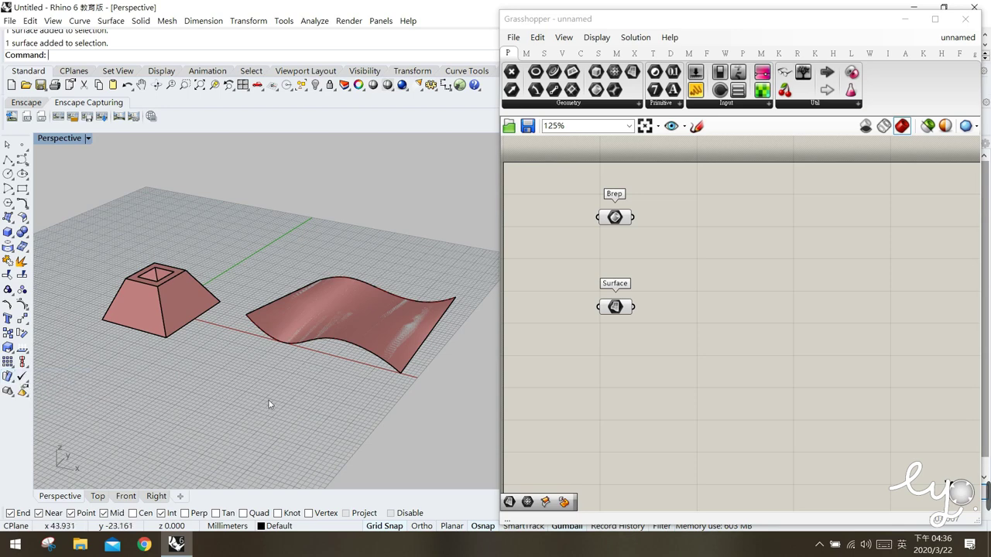
# Add a Box Morph component from the Morph transforms and place it across from the Brep parameter
pyautogui.click(652, 54)
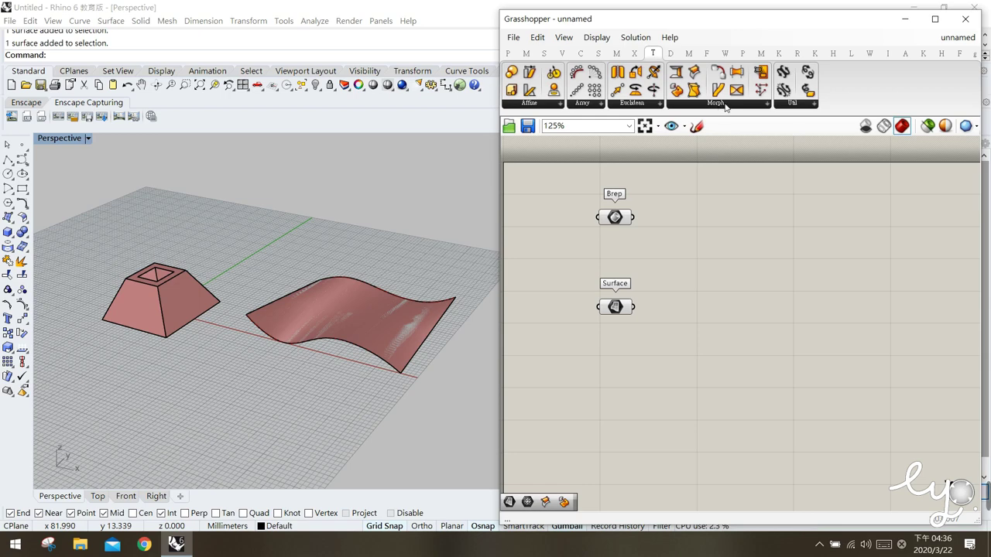
pyautogui.click(726, 105)
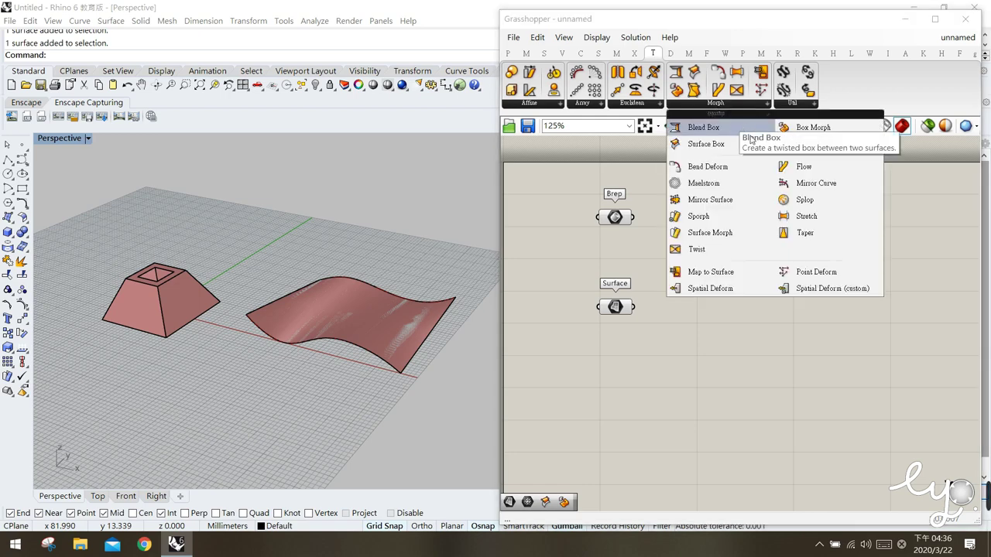
pyautogui.click(811, 128)
pyautogui.click(779, 240)
pyautogui.moveTo(779, 240); pyautogui.dragTo(849, 239)
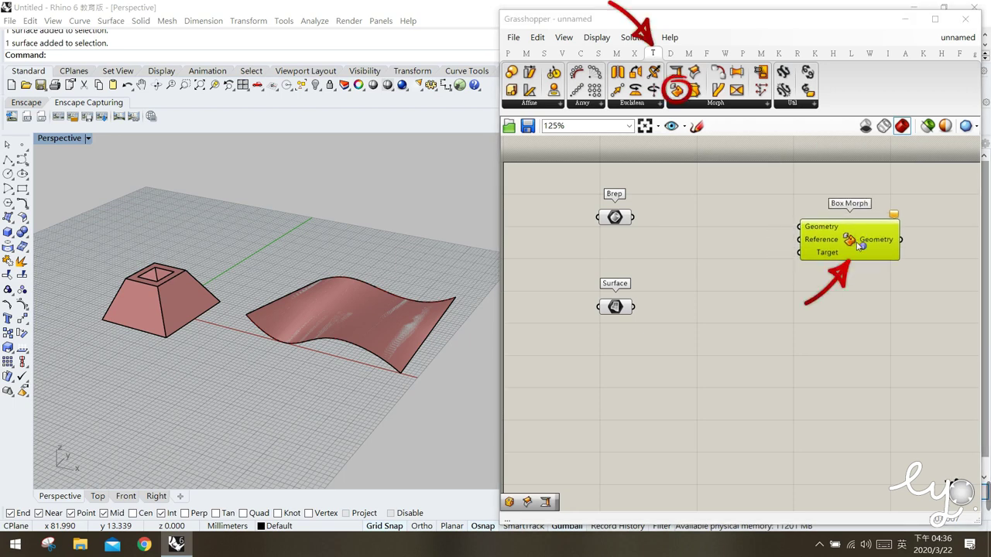
pyautogui.click(805, 290)
pyautogui.moveTo(855, 244); pyautogui.dragTo(853, 235)
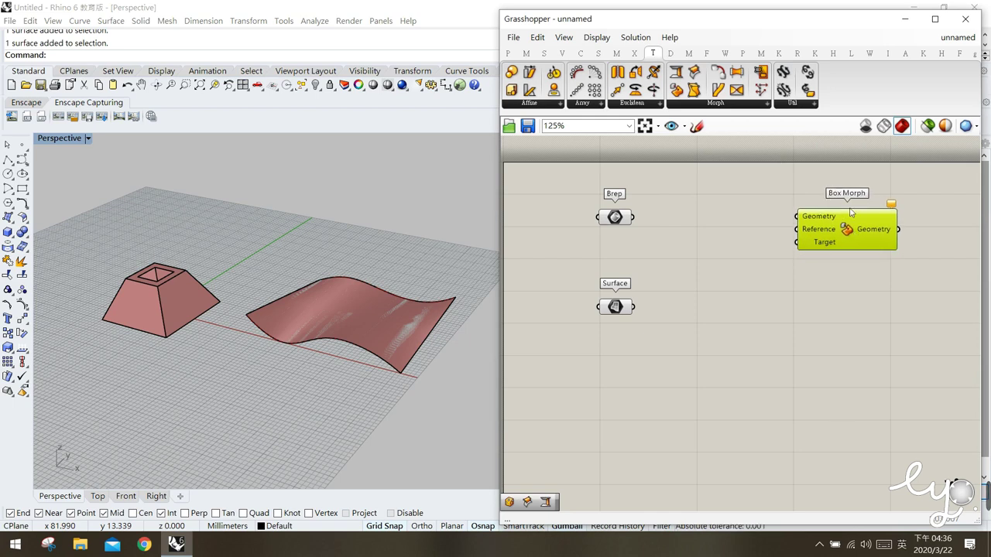
pyautogui.moveTo(846, 229)
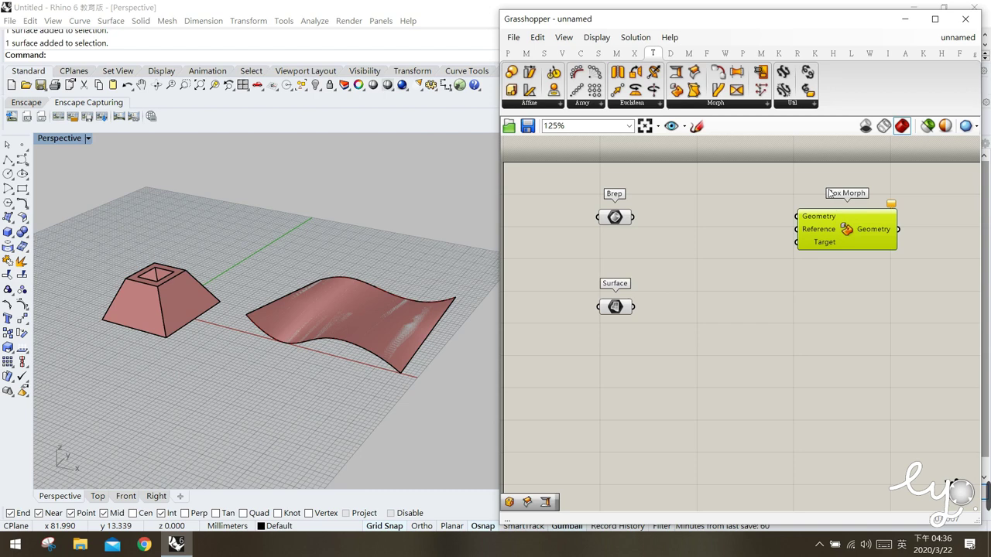
pyautogui.click(803, 299)
pyautogui.click(829, 228)
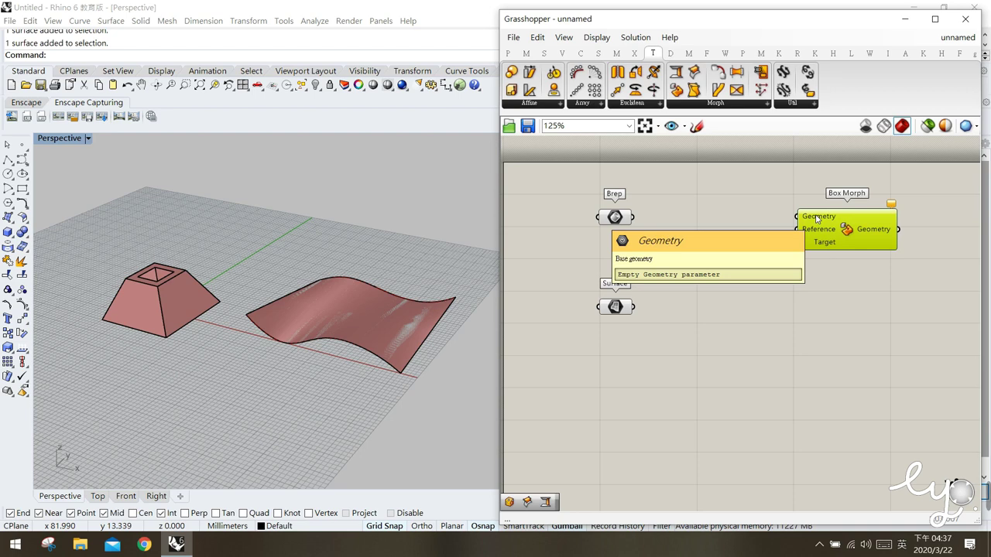
# Examine the pyramid referenced by the Brep parameter and the description of Box Morph's Reference input
pyautogui.click(616, 225)
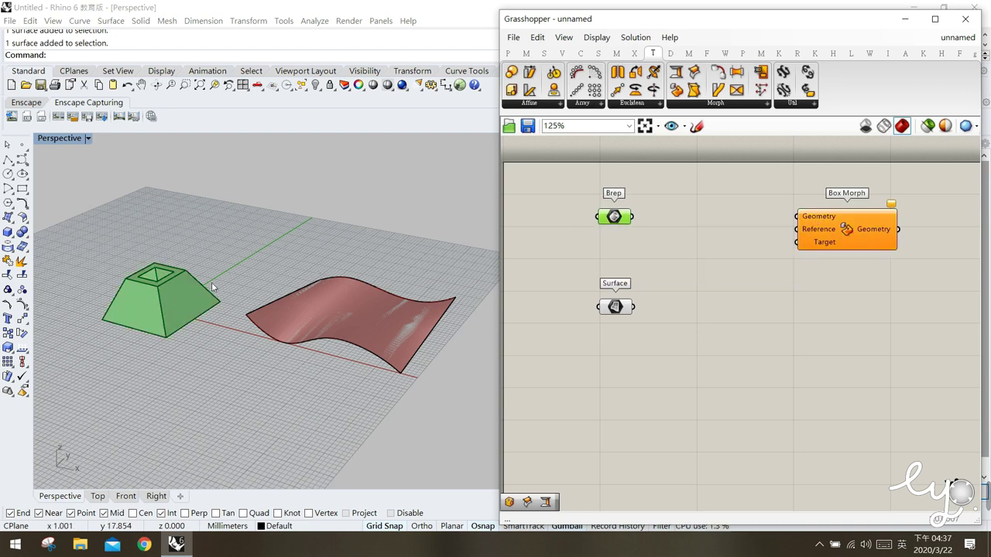
pyautogui.click(696, 279)
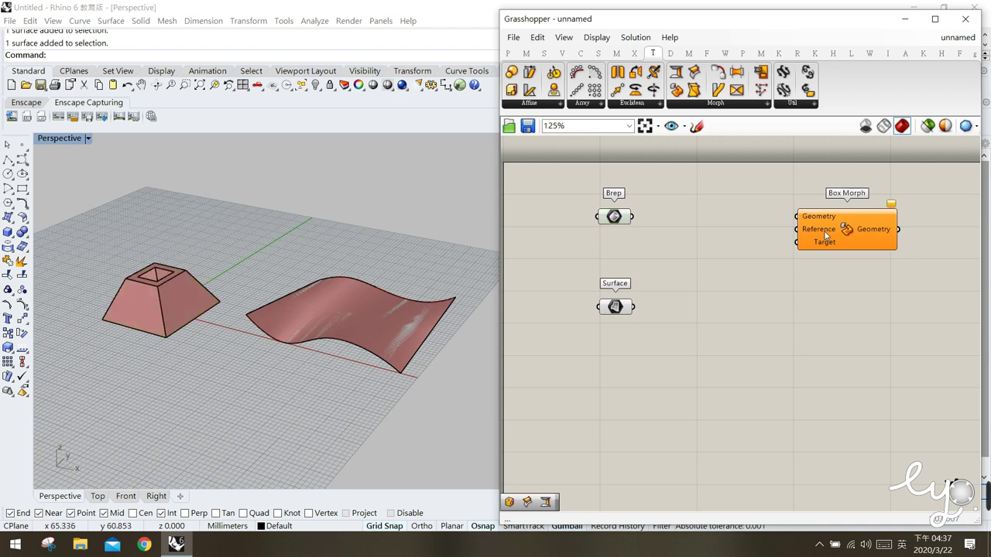
pyautogui.moveTo(826, 236)
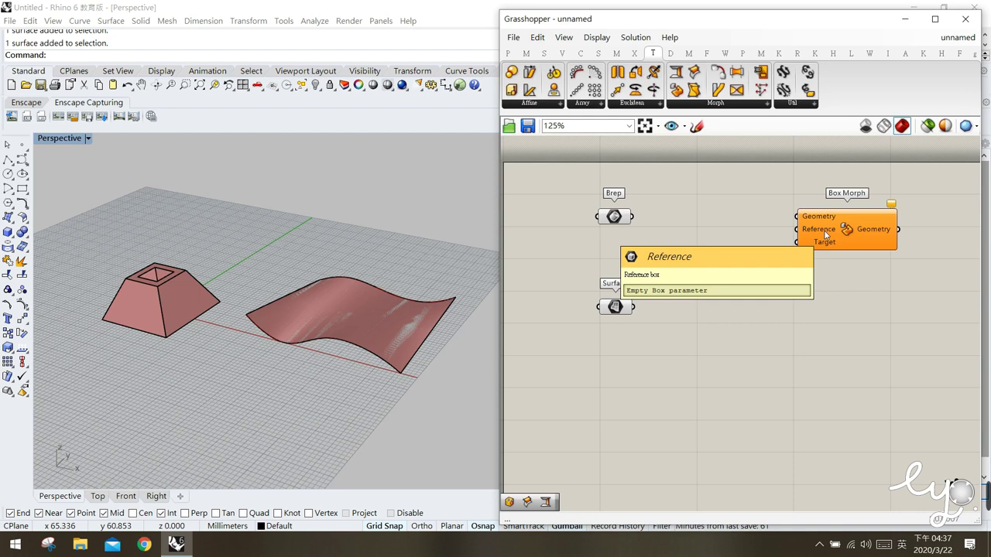
pyautogui.moveTo(616, 218); pyautogui.dragTo(612, 206)
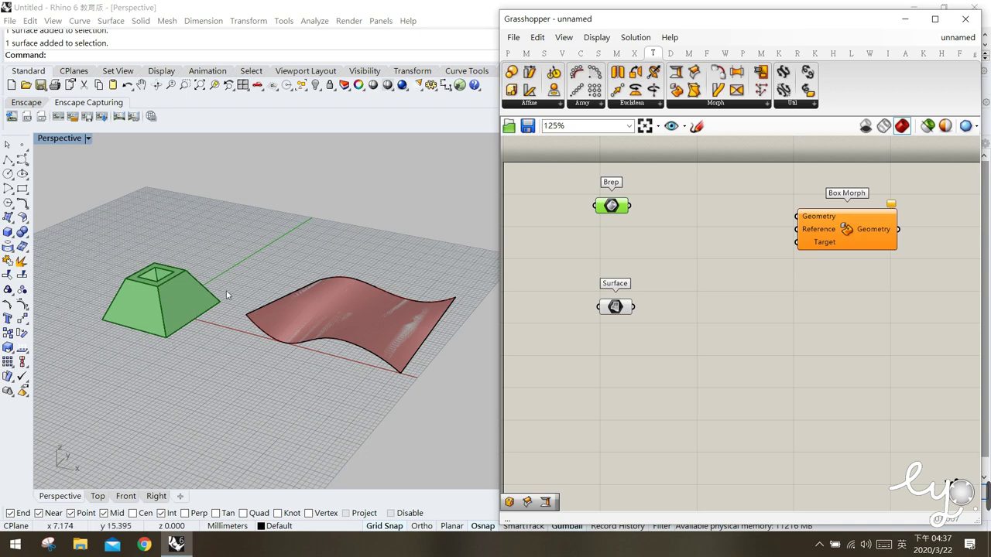
# Draw a box enclosing the hollowed pyramid, spanning opposite base corners and rising to the pyramid's height
pyautogui.click(7, 232)
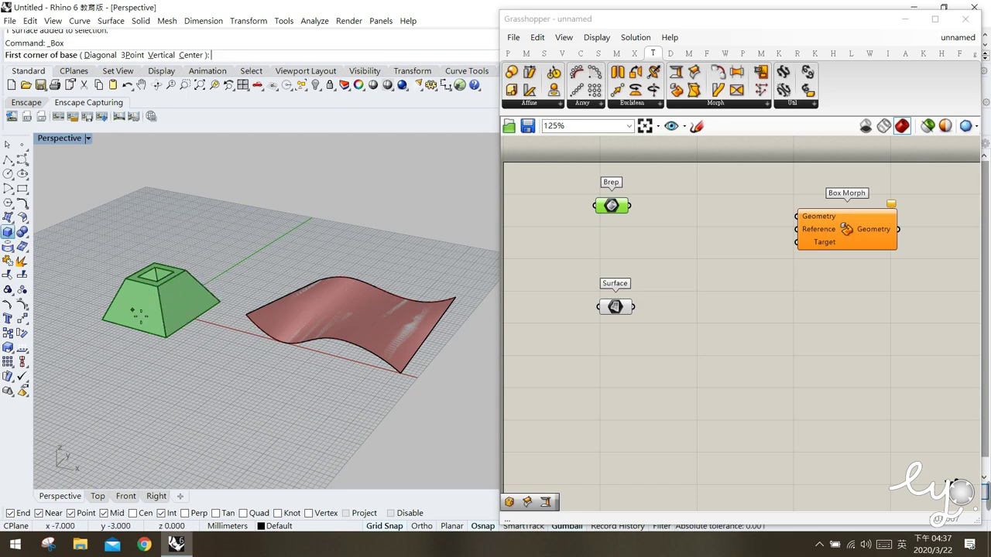
pyautogui.click(104, 319)
pyautogui.click(222, 301)
pyautogui.click(267, 250)
pyautogui.moveTo(279, 248); pyautogui.dragTo(252, 242, button='right')
pyautogui.click(208, 298)
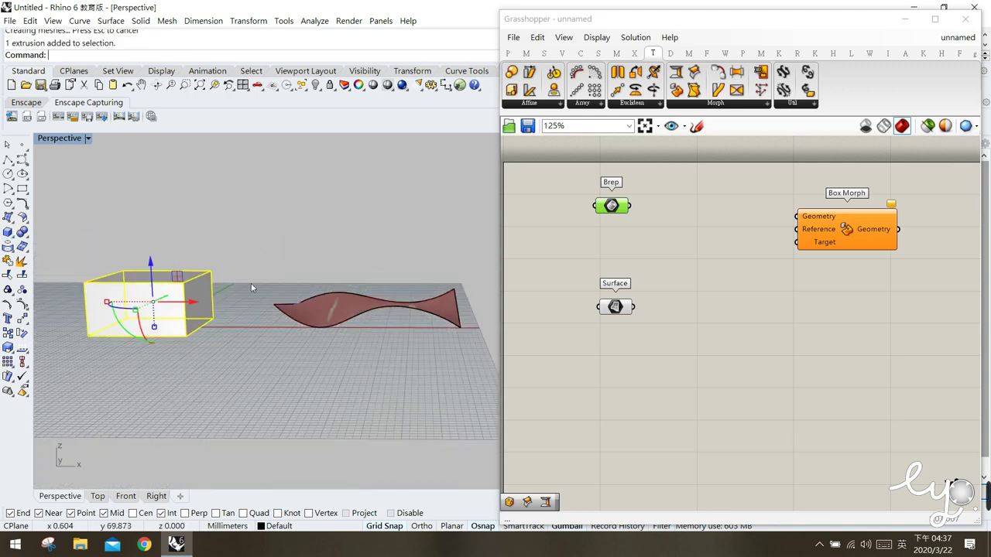
pyautogui.moveTo(251, 282); pyautogui.dragTo(217, 326, button='right')
pyautogui.moveTo(124, 294); pyautogui.dragTo(171, 288, button='right')
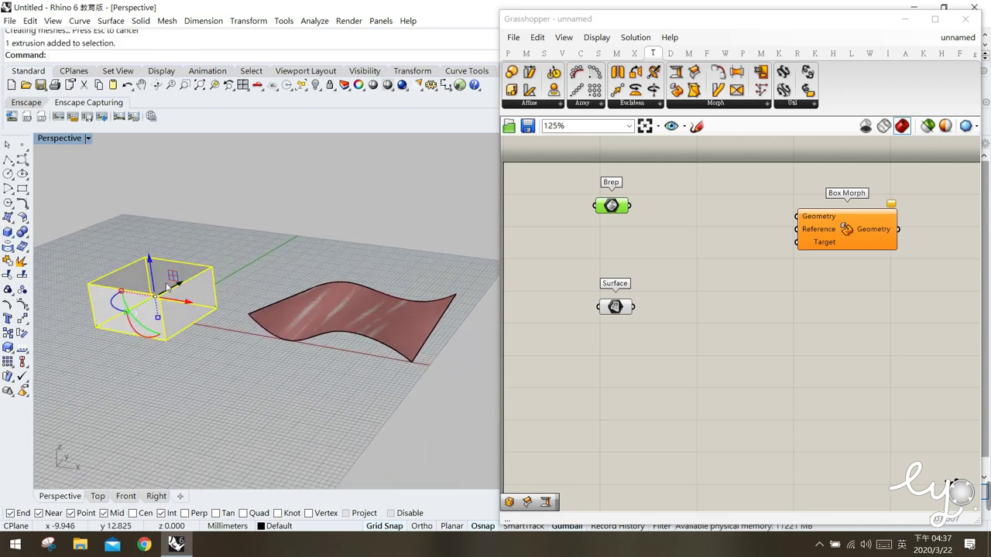
pyautogui.click(228, 255)
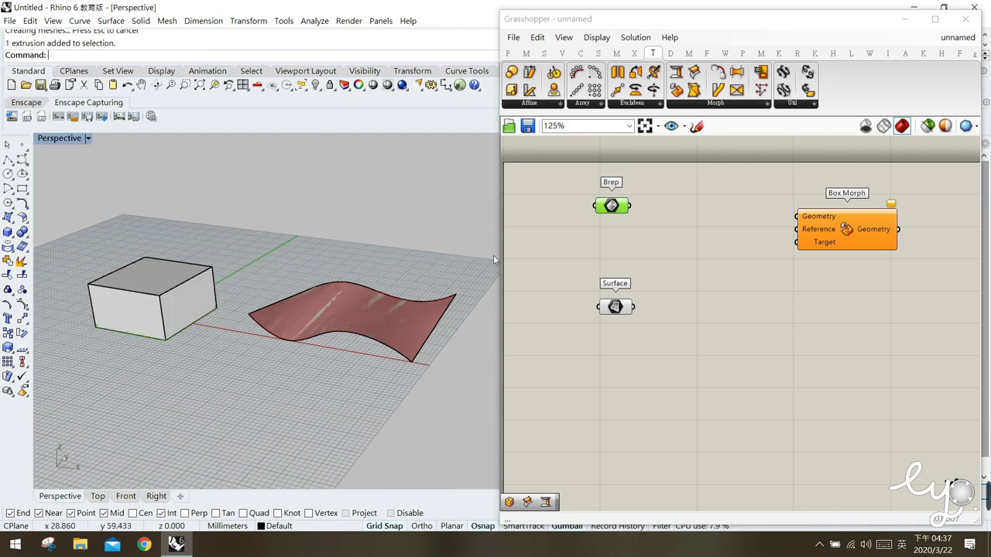
# Examine which geometry the Surface parameter references by highlighting it in the viewport
pyautogui.click(618, 310)
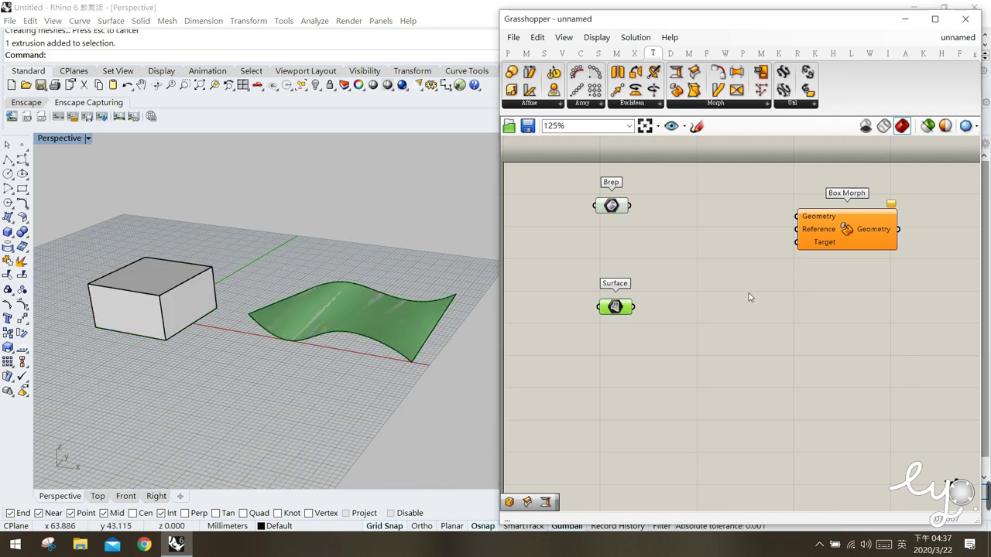
pyautogui.click(813, 266)
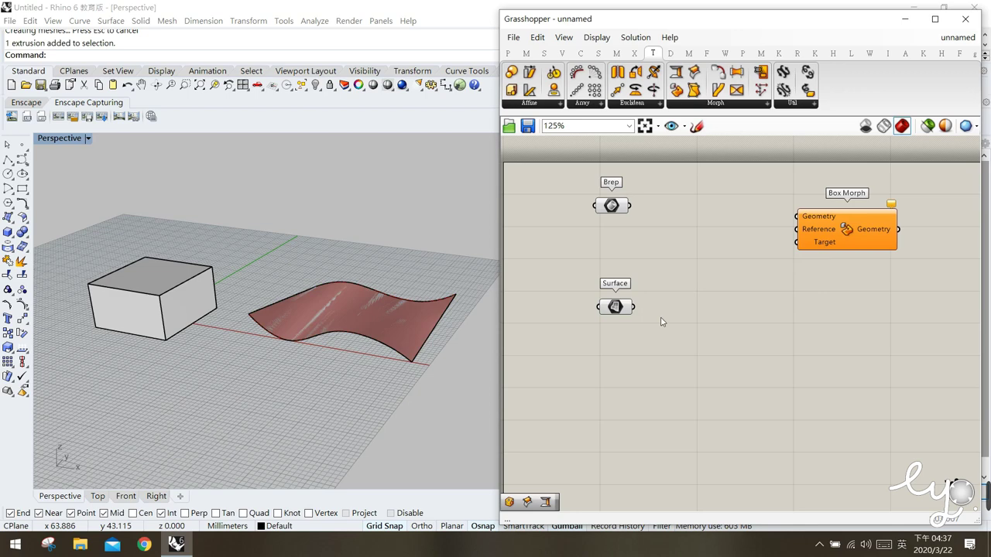
pyautogui.moveTo(624, 312)
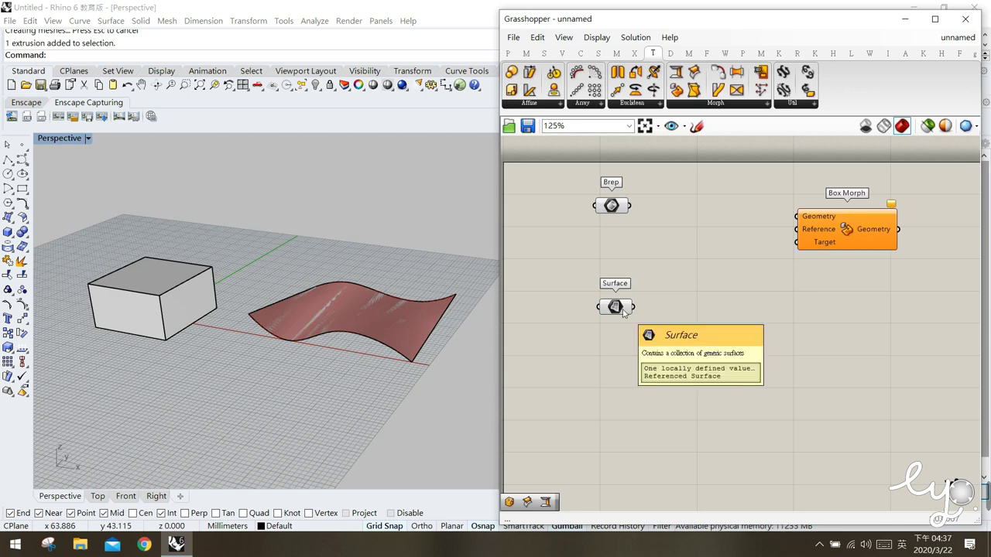
pyautogui.click(624, 311)
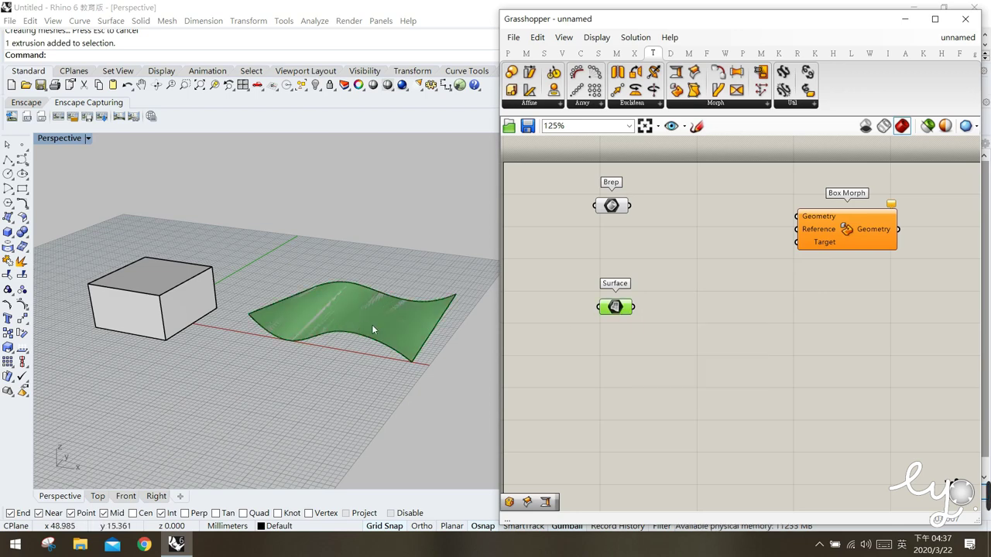
# Draw three small boxes side by side along the wavy surface, starting from its corner nearest the pyramid, to illustrate target boxes
pyautogui.moveTo(383, 352); pyautogui.dragTo(303, 319, button='right')
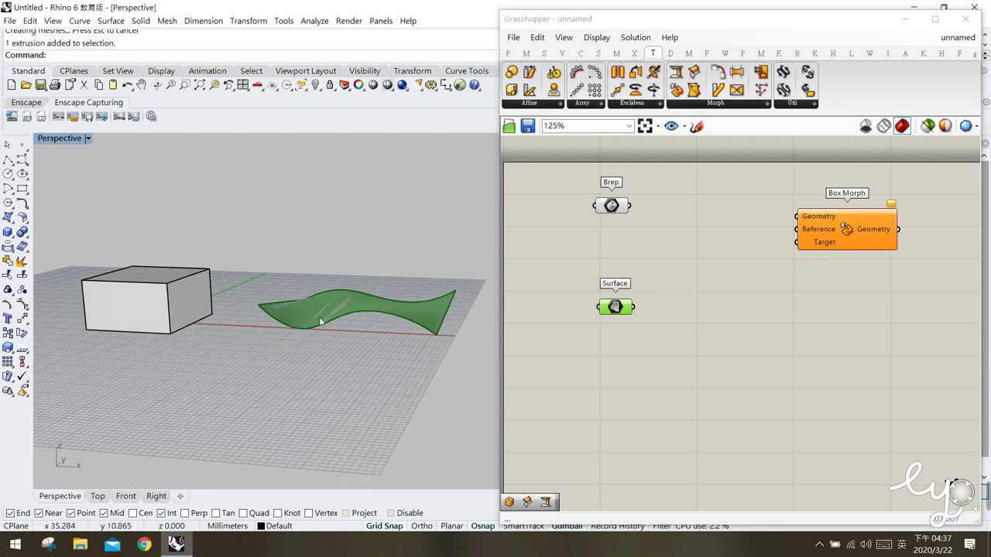
pyautogui.click(8, 231)
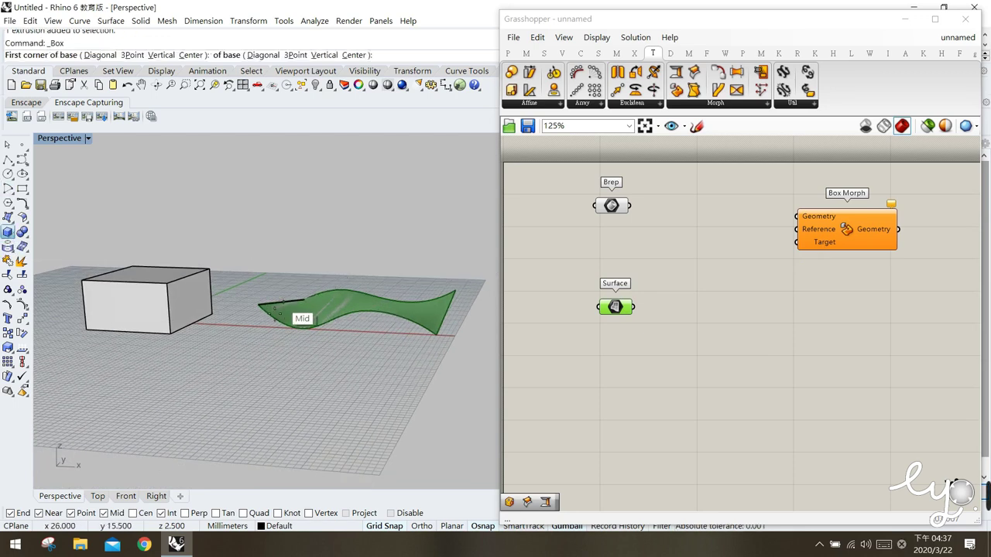
pyautogui.click(258, 304)
pyautogui.click(304, 339)
pyautogui.click(294, 289)
pyautogui.click(314, 316)
pyautogui.rightClick(310, 318)
pyautogui.click(304, 314)
pyautogui.click(326, 329)
pyautogui.click(343, 317)
pyautogui.rightClick(353, 314)
pyautogui.click(356, 316)
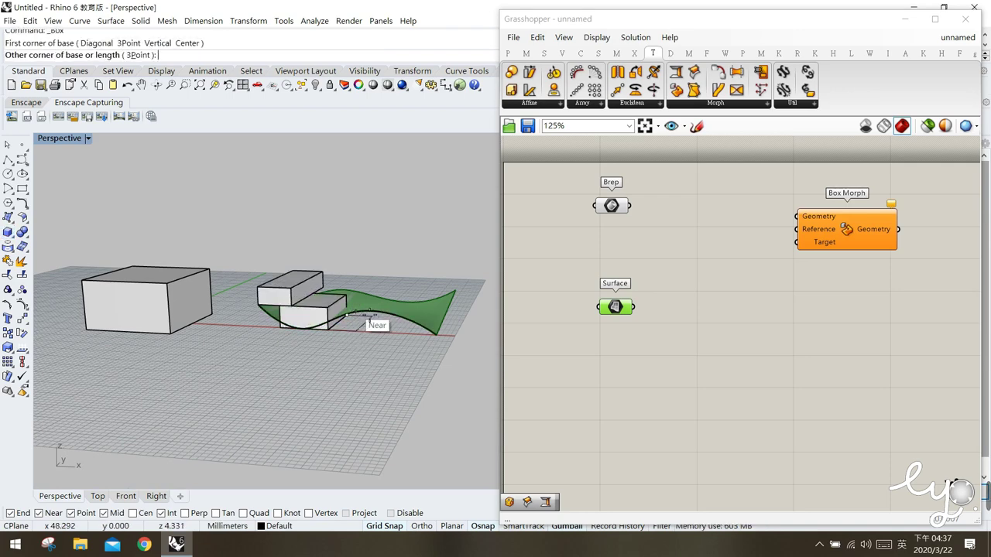
pyautogui.click(384, 318)
pyautogui.click(388, 314)
pyautogui.moveTo(385, 353); pyautogui.dragTo(415, 319, button='right')
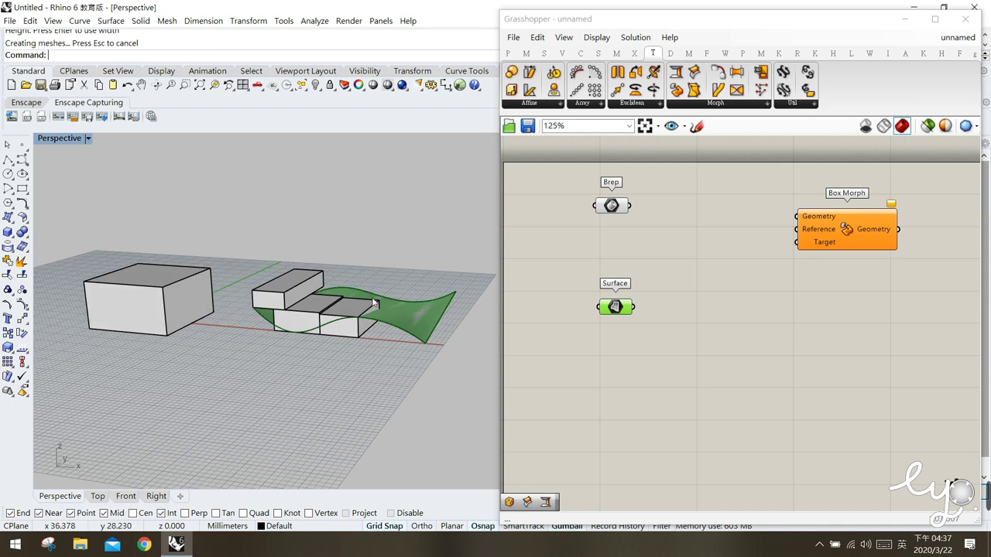
# Compare the large box around the pyramid with the small boxes on the surface as Box Morph's reference and target
pyautogui.click(415, 319)
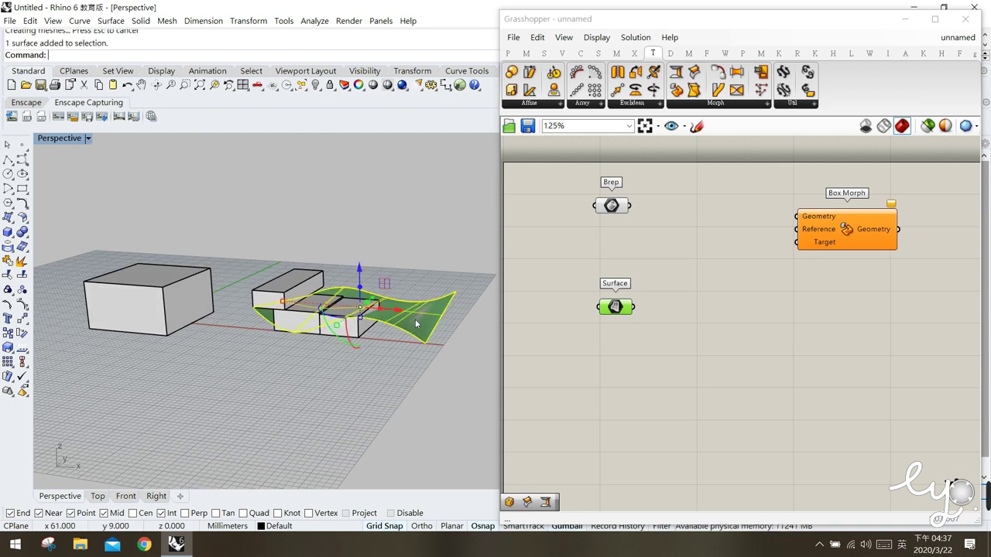
pyautogui.click(276, 285)
pyautogui.click(294, 318)
pyautogui.click(360, 375)
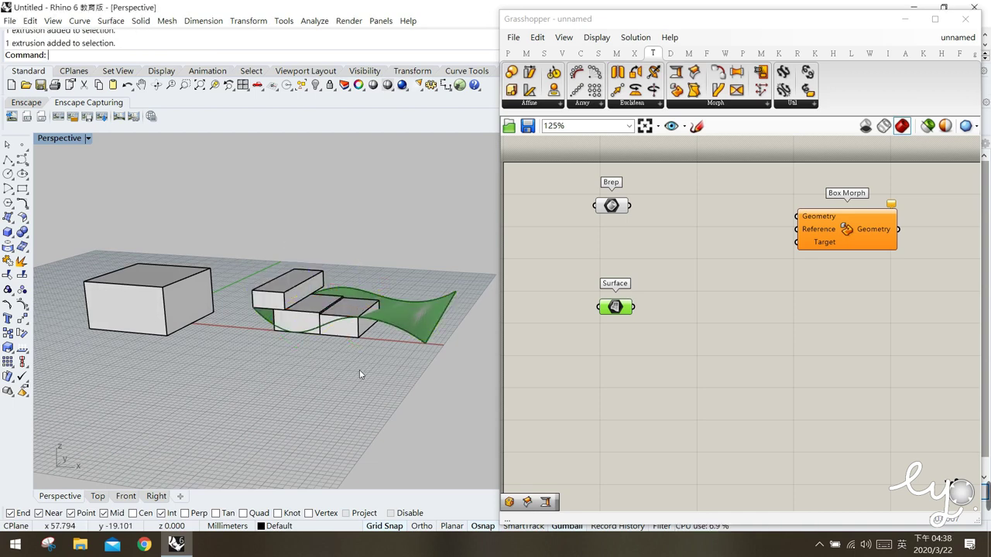
pyautogui.moveTo(880, 235); pyautogui.dragTo(883, 234)
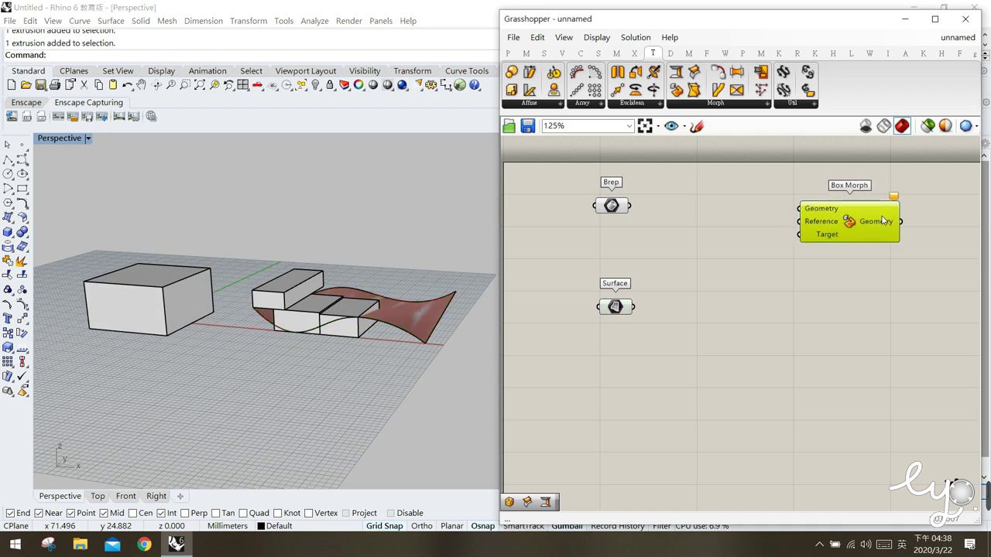
pyautogui.click(155, 294)
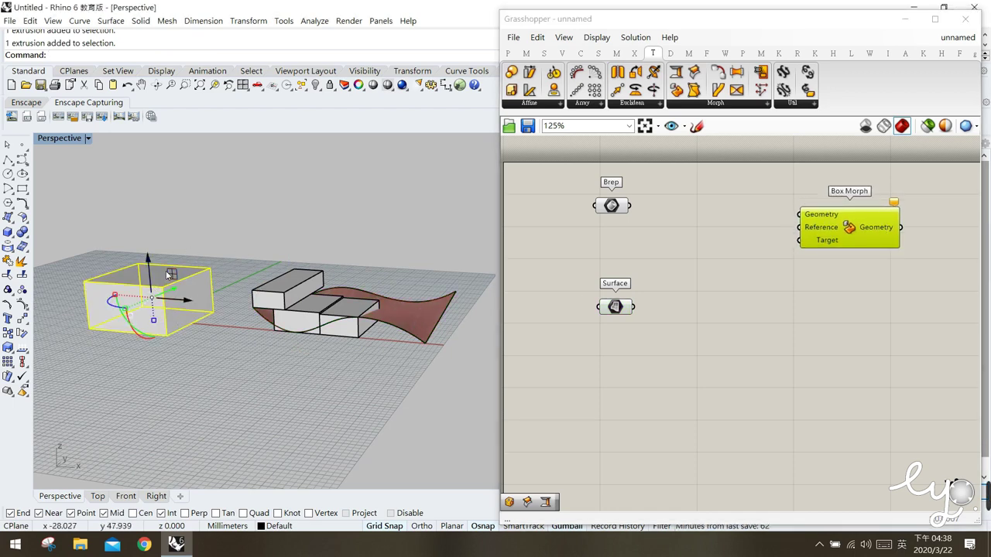
pyautogui.click(305, 283)
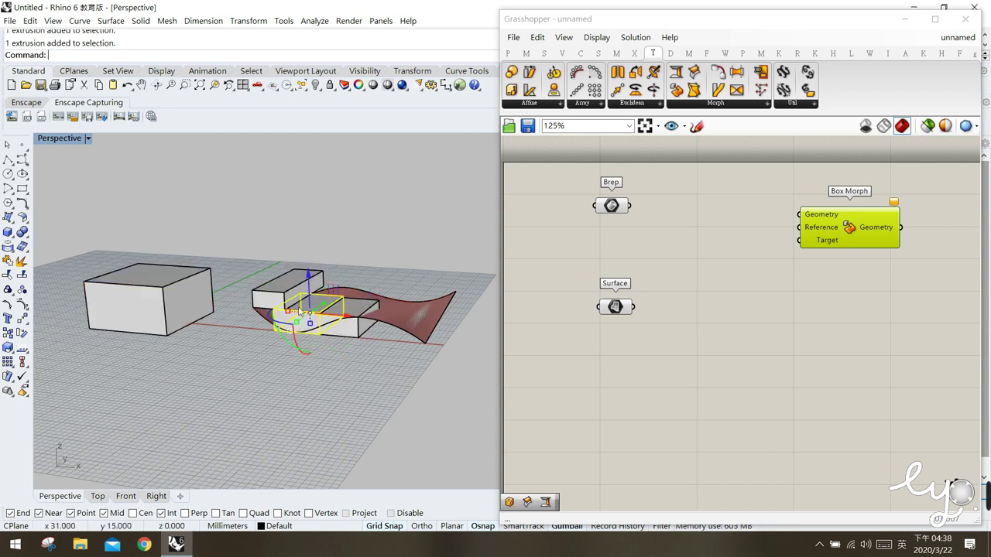
pyautogui.click(317, 403)
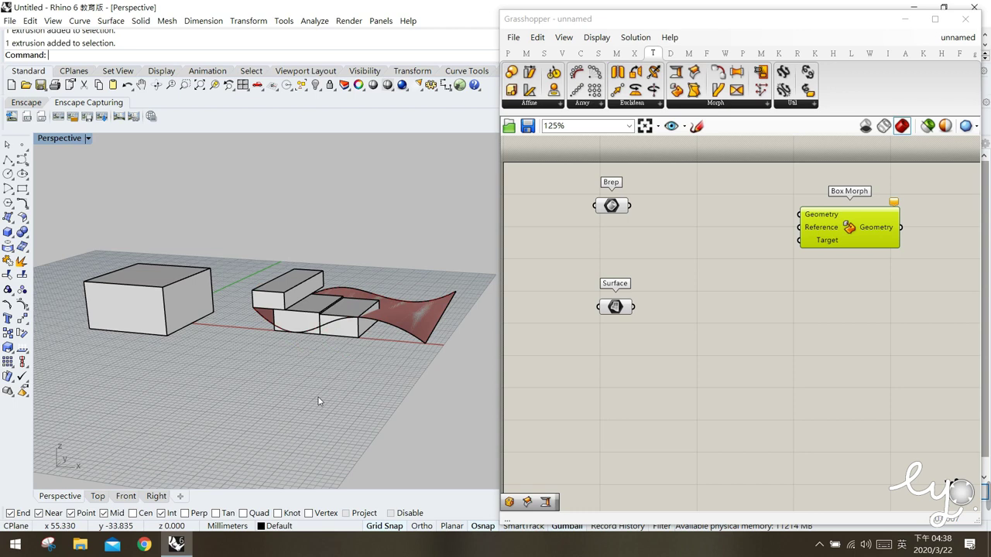
# Delete the box around the pyramid and the three small boxes on the wavy surface
pyautogui.click(180, 287)
pyautogui.press('Delete')
pyautogui.click(306, 294)
pyautogui.press('Delete')
pyautogui.click(333, 322)
pyautogui.press('Delete')
pyautogui.press('Delete')
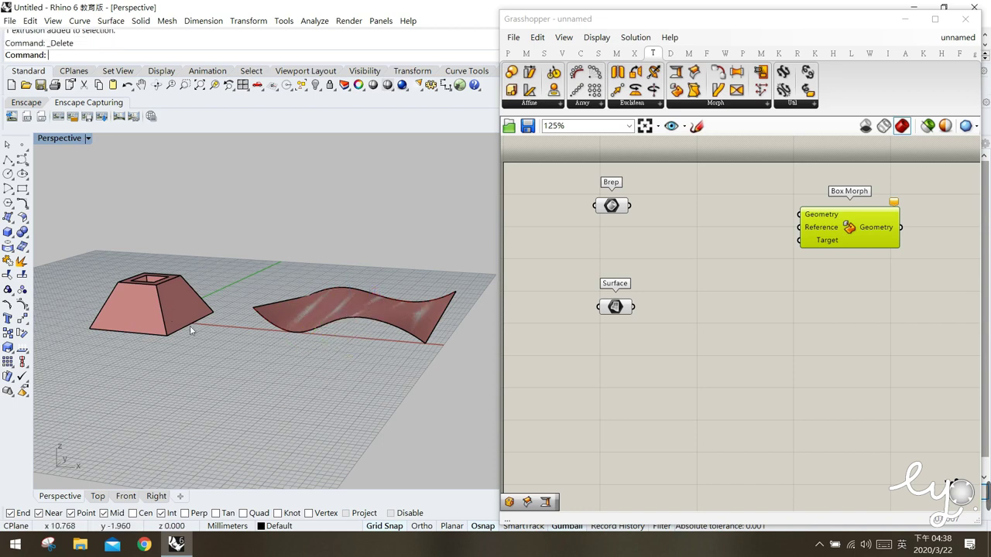
pyautogui.click(149, 291)
pyautogui.click(380, 309)
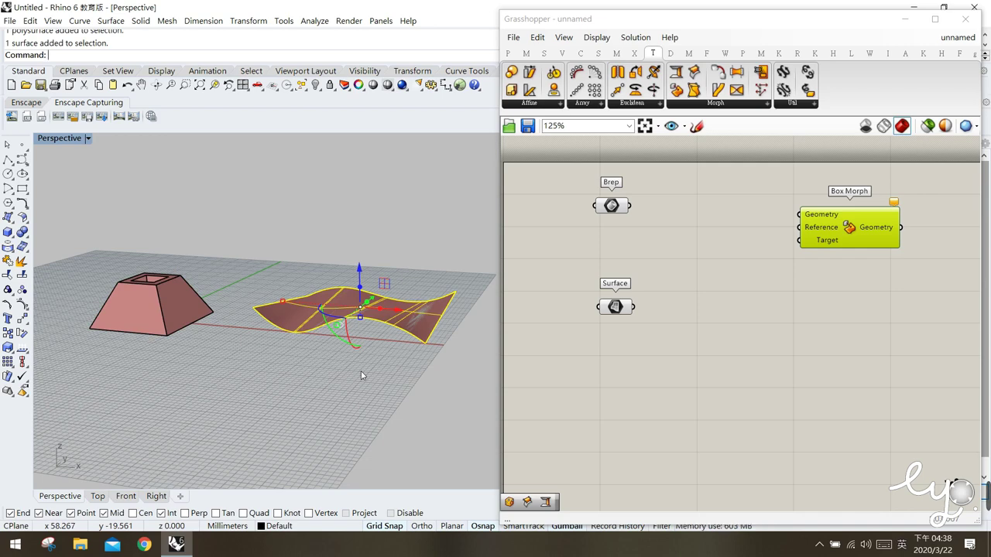
pyautogui.click(346, 373)
pyautogui.moveTo(190, 296); pyautogui.dragTo(207, 292, button='right')
pyautogui.click(205, 296)
pyautogui.click(210, 387)
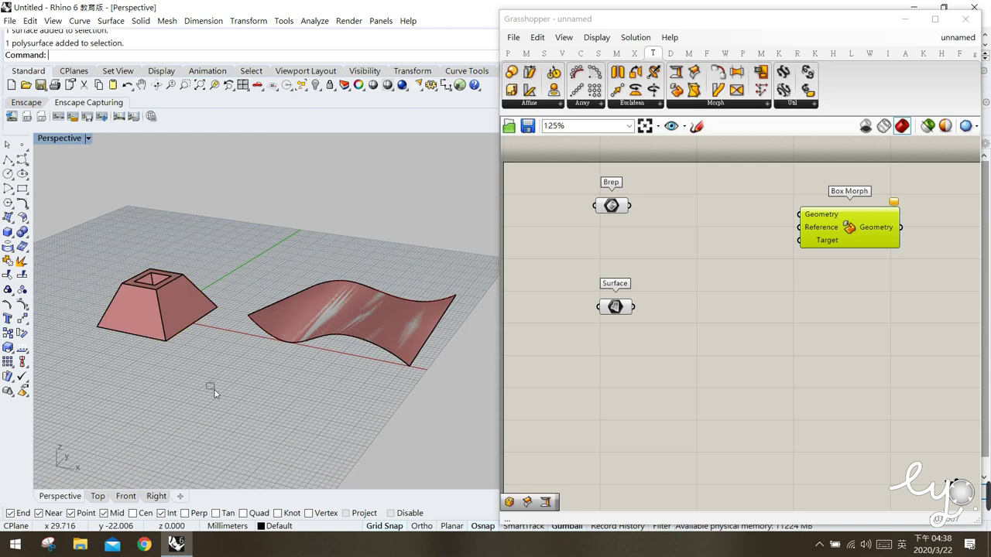
# Move the Brep parameter slightly down so it lines up with Box Morph's Geometry input
pyautogui.click(608, 206)
pyautogui.moveTo(608, 205)
pyautogui.mouseDown()
pyautogui.moveTo(588, 207)
pyautogui.moveTo(616, 215)
pyautogui.mouseUp()
pyautogui.moveTo(618, 215)
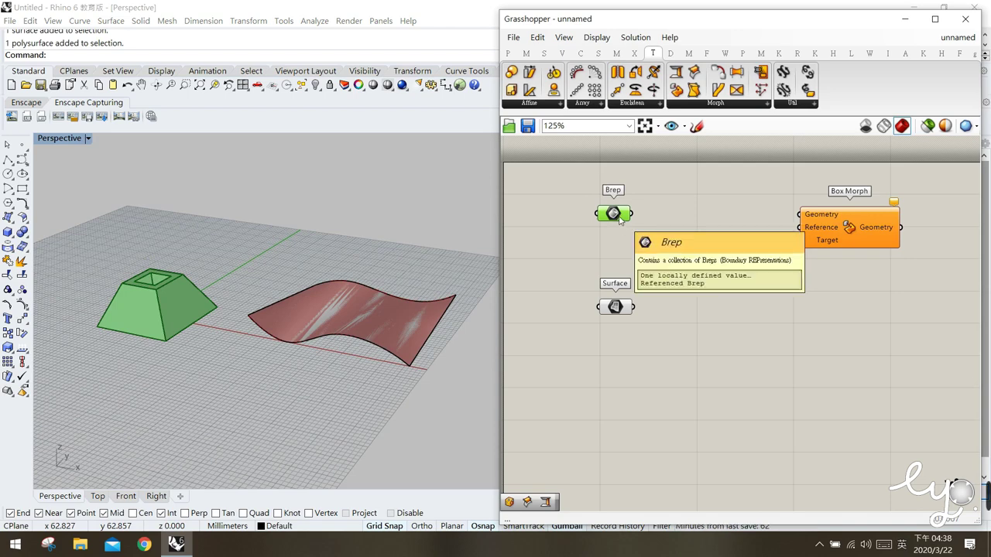
# Add a Bounding Box component from the surface primitives and place it between the Brep parameter and Box Morph
pyautogui.click(598, 53)
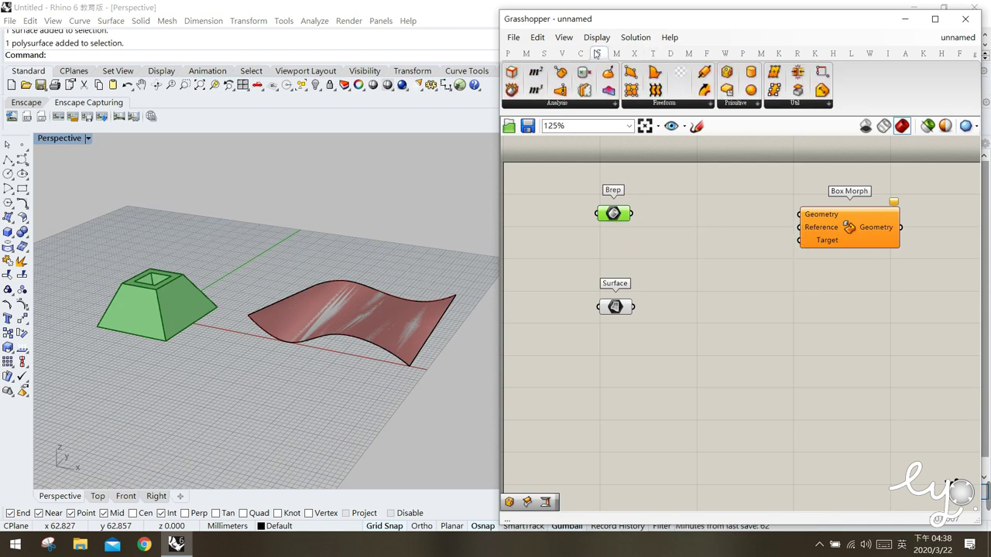
pyautogui.click(741, 106)
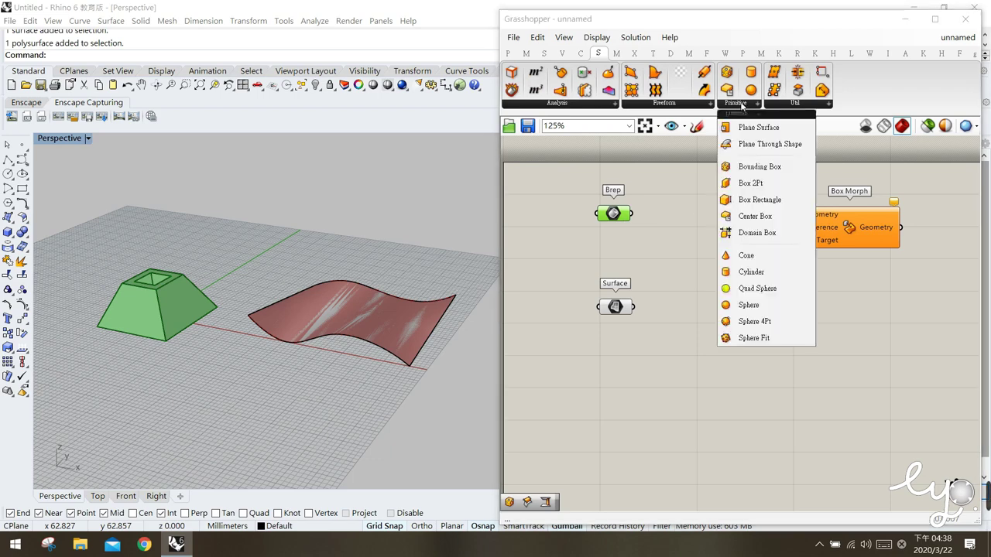
pyautogui.click(768, 168)
pyautogui.click(704, 236)
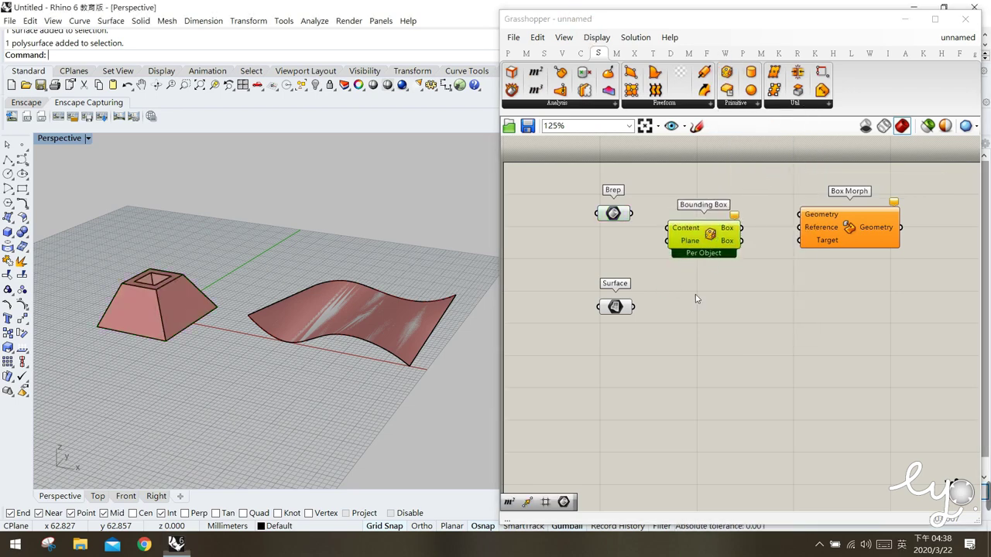
pyautogui.moveTo(711, 236); pyautogui.dragTo(693, 222)
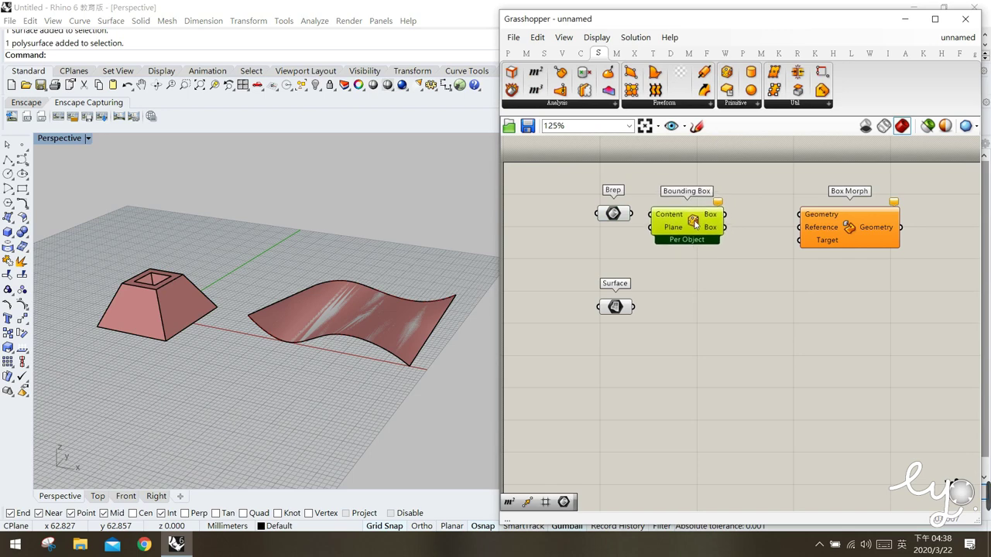
pyautogui.click(665, 258)
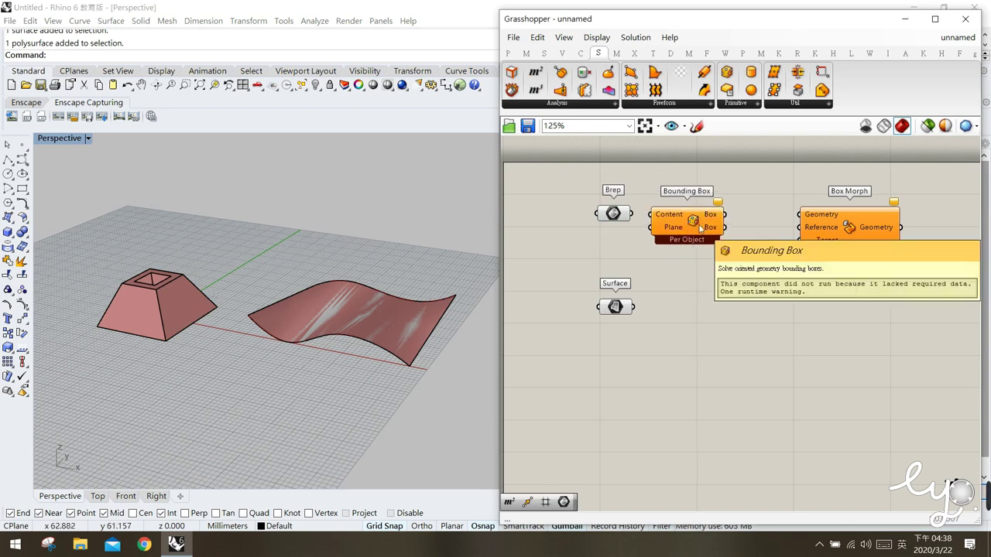
# Connect the Brep output to the Bounding Box's Content input and nudge the Bounding Box component slightly away from the Brep
pyautogui.click(618, 219)
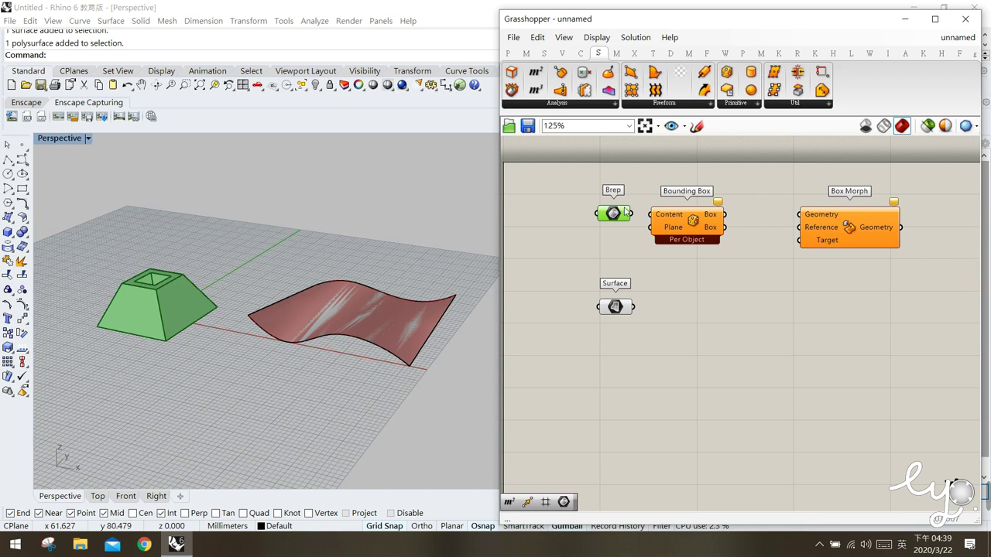
pyautogui.click(684, 220)
pyautogui.moveTo(632, 214); pyautogui.dragTo(657, 221)
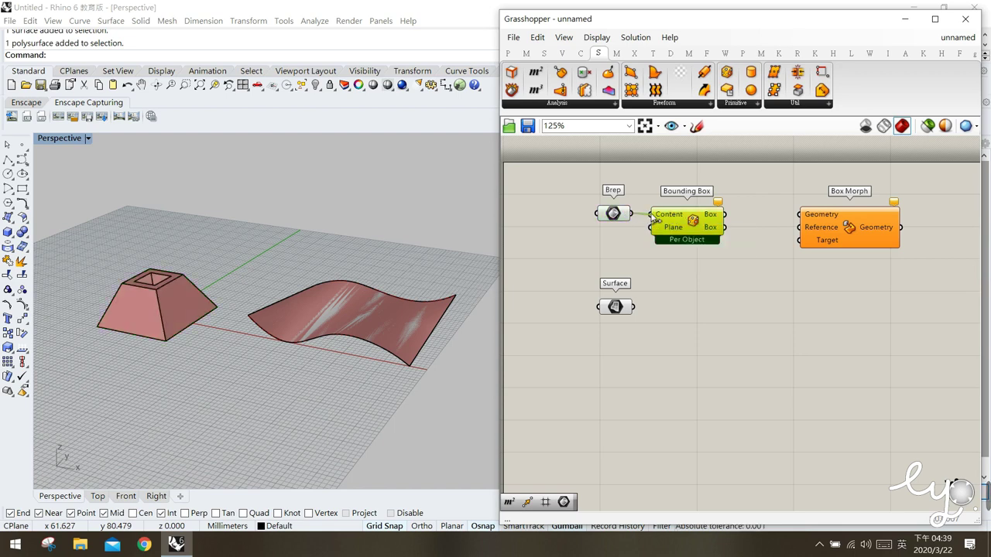
pyautogui.click(682, 279)
pyautogui.moveTo(172, 319); pyautogui.dragTo(86, 287, button='right')
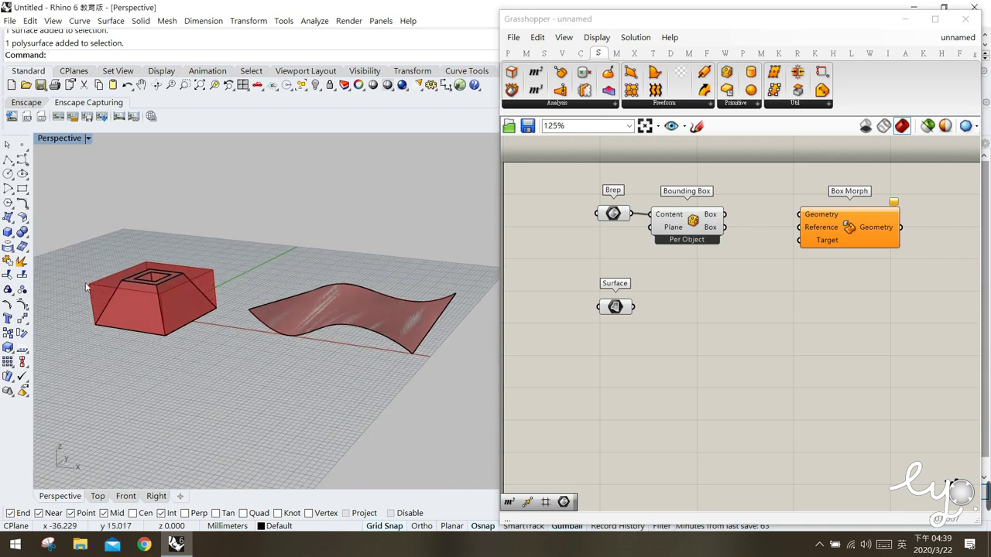
pyautogui.moveTo(677, 222); pyautogui.dragTo(681, 220)
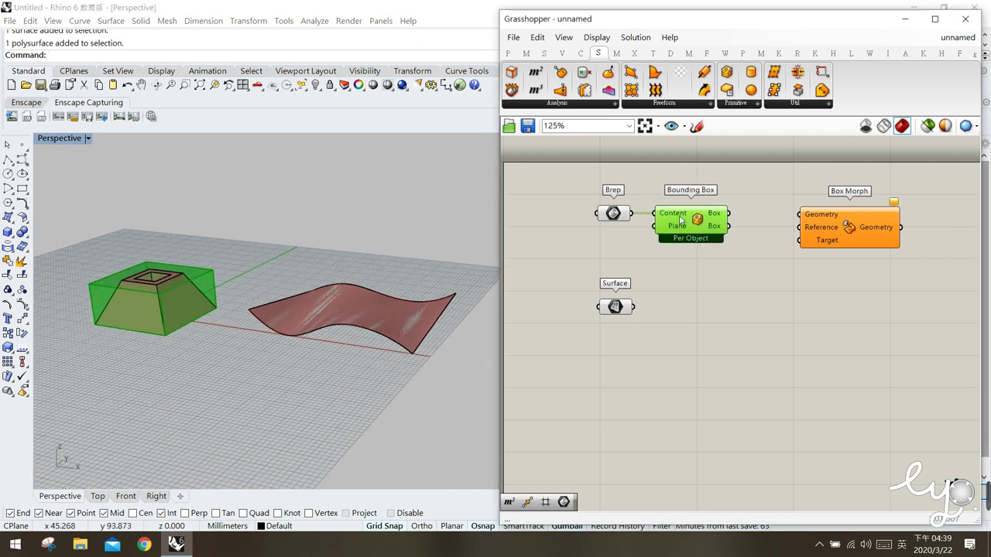
# Nudge the Bounding Box component slightly closer to the Brep parameter
pyautogui.moveTo(682, 229)
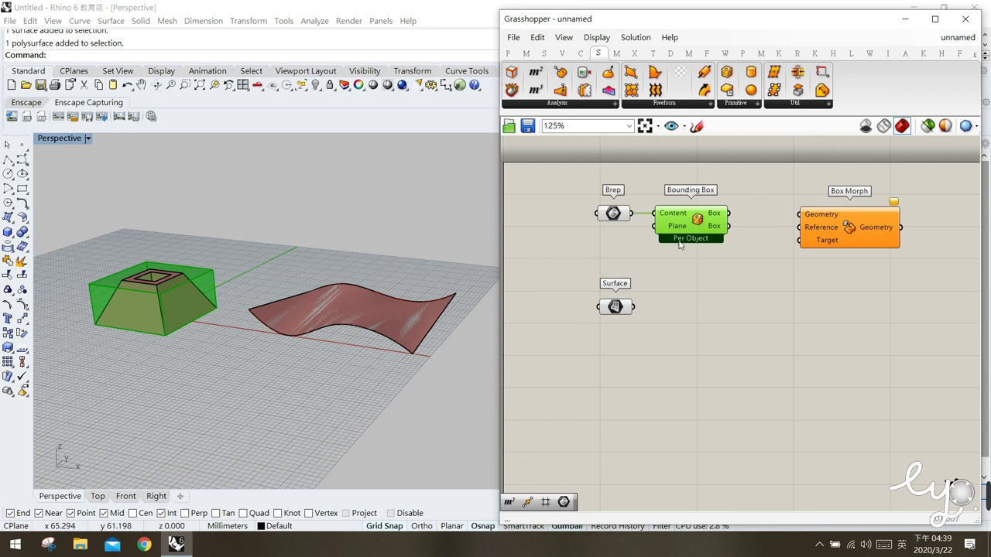
pyautogui.moveTo(687, 225); pyautogui.dragTo(679, 225)
pyautogui.click(640, 290)
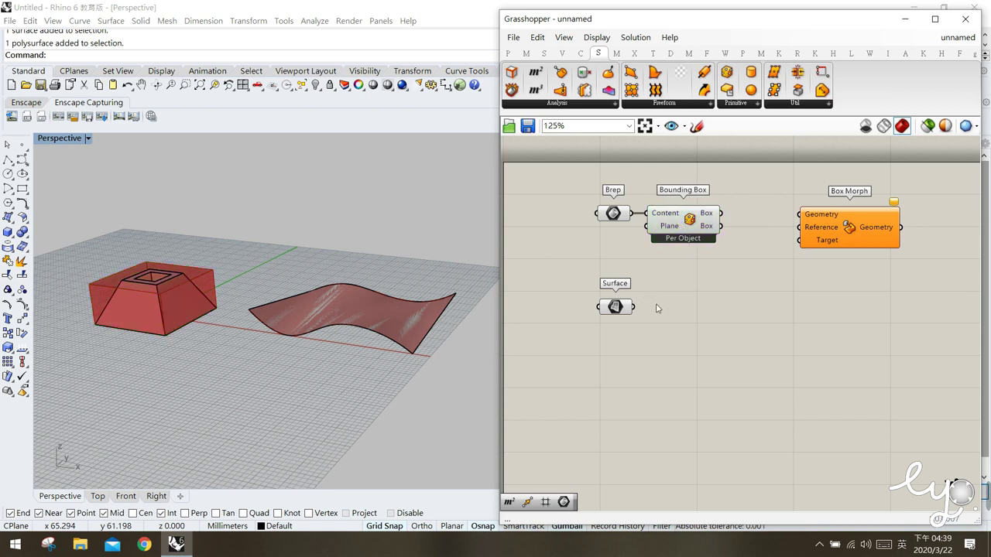
# Add a Surface Box component from the morph transforms and place it beside the Surface parameter, slightly lower
pyautogui.click(614, 308)
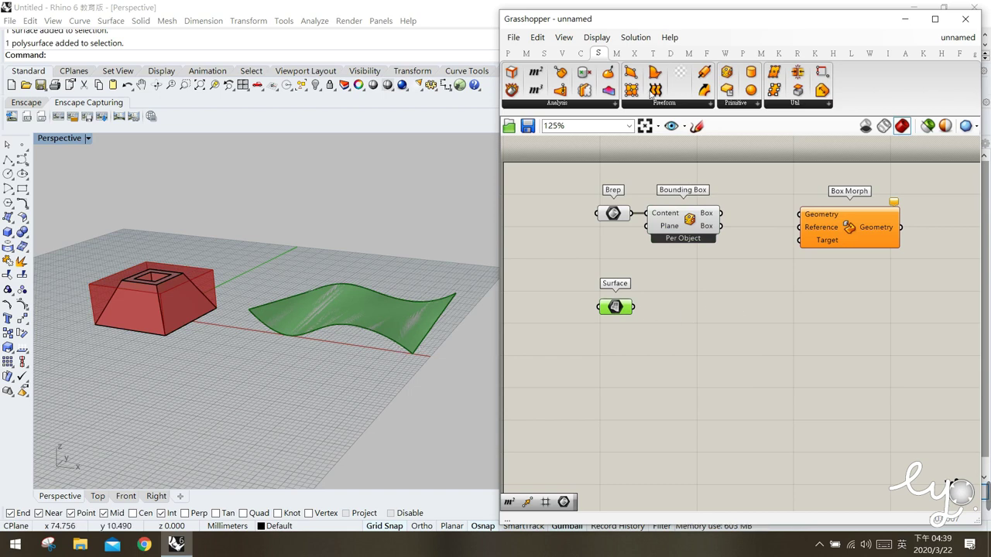
pyautogui.click(652, 53)
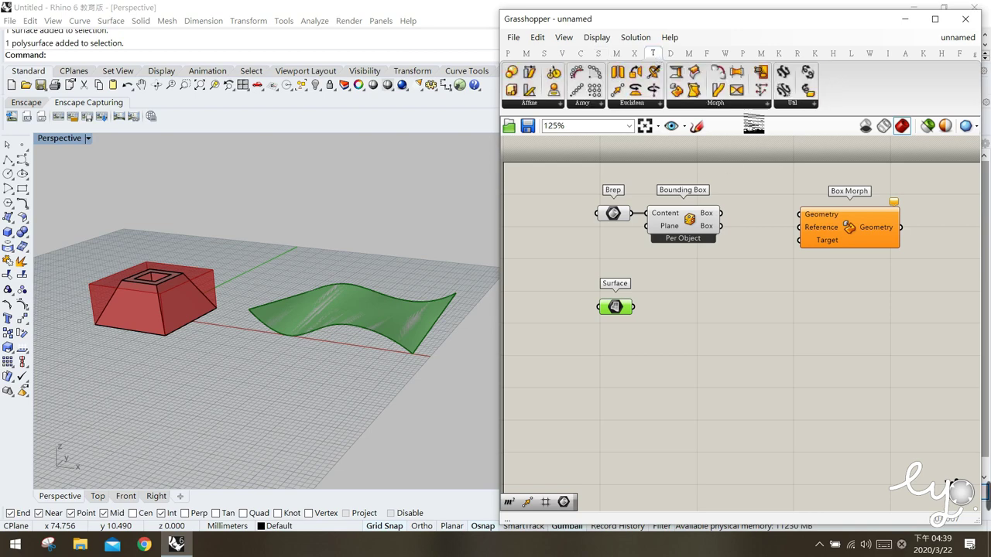
pyautogui.click(734, 105)
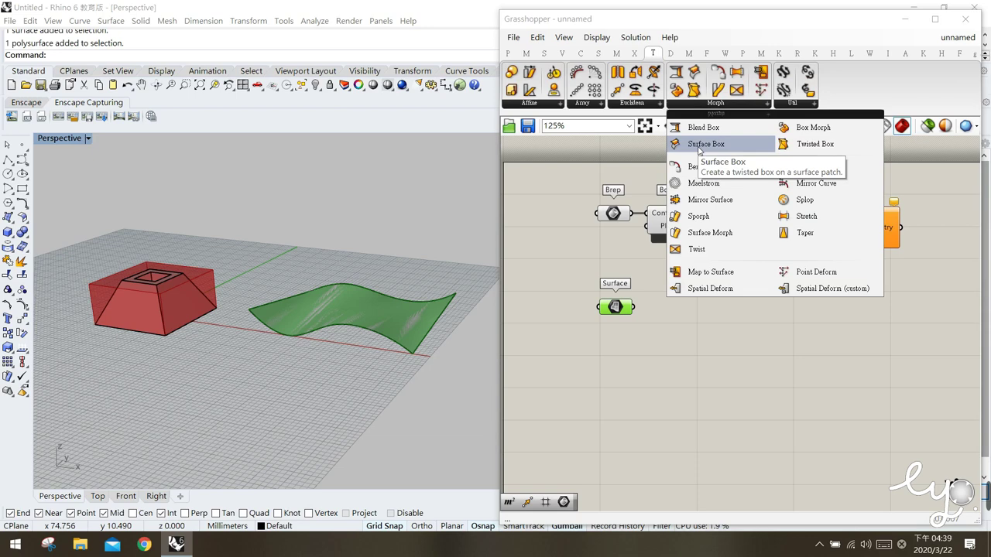
pyautogui.click(699, 144)
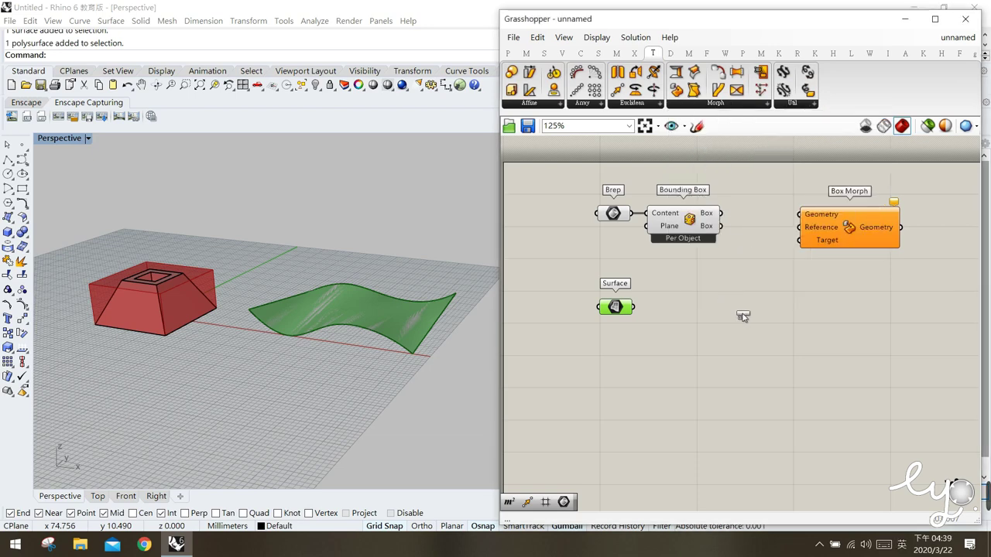
pyautogui.click(735, 311)
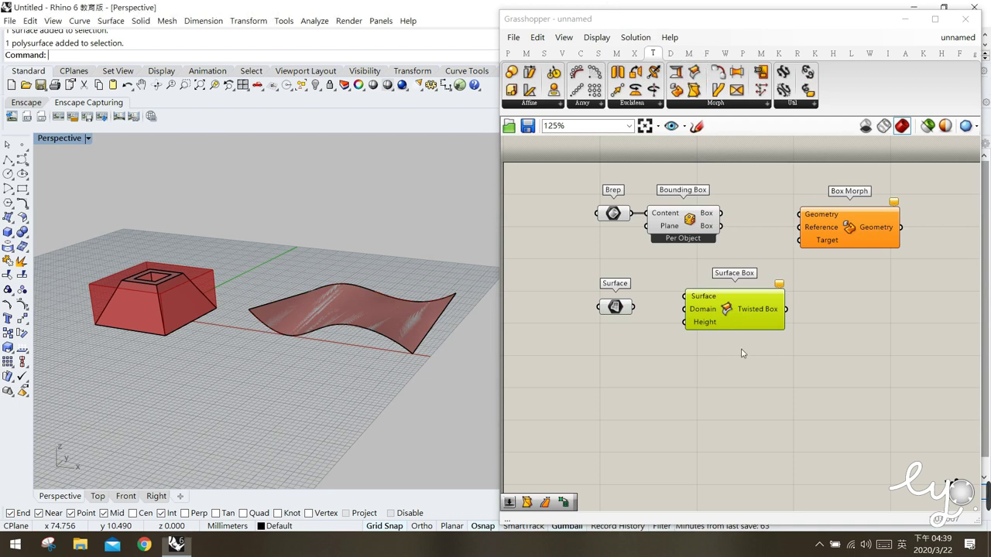
pyautogui.moveTo(727, 306); pyautogui.dragTo(726, 323)
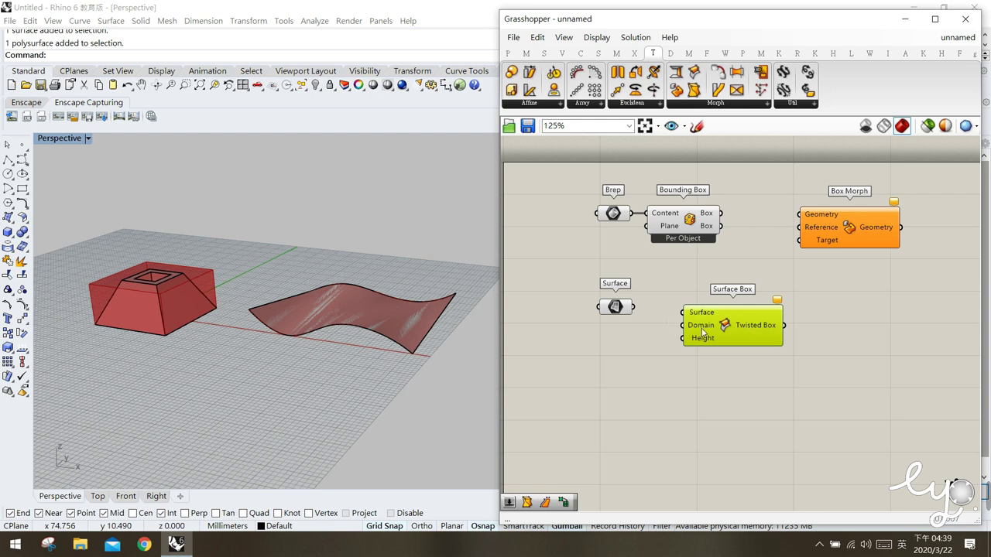
# Align the Surface parameter under the Brep and move the Surface Box component slightly closer to it
pyautogui.moveTo(701, 343)
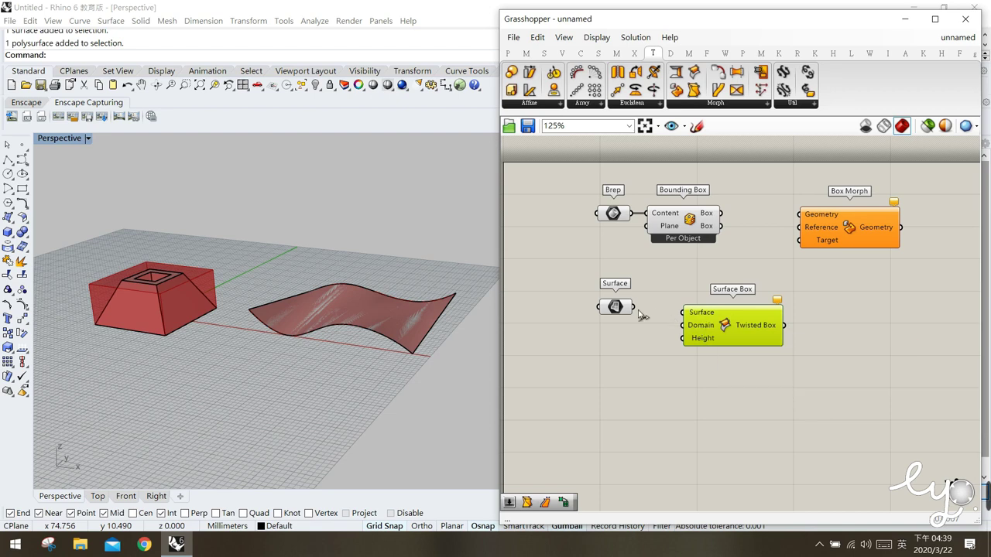
pyautogui.moveTo(617, 312); pyautogui.dragTo(617, 312)
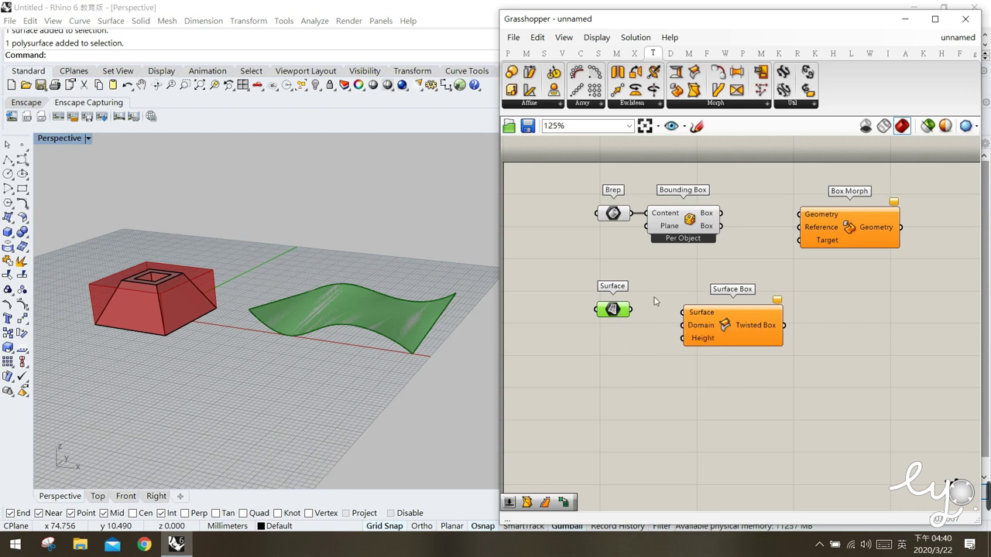
pyautogui.moveTo(722, 328); pyautogui.dragTo(713, 326)
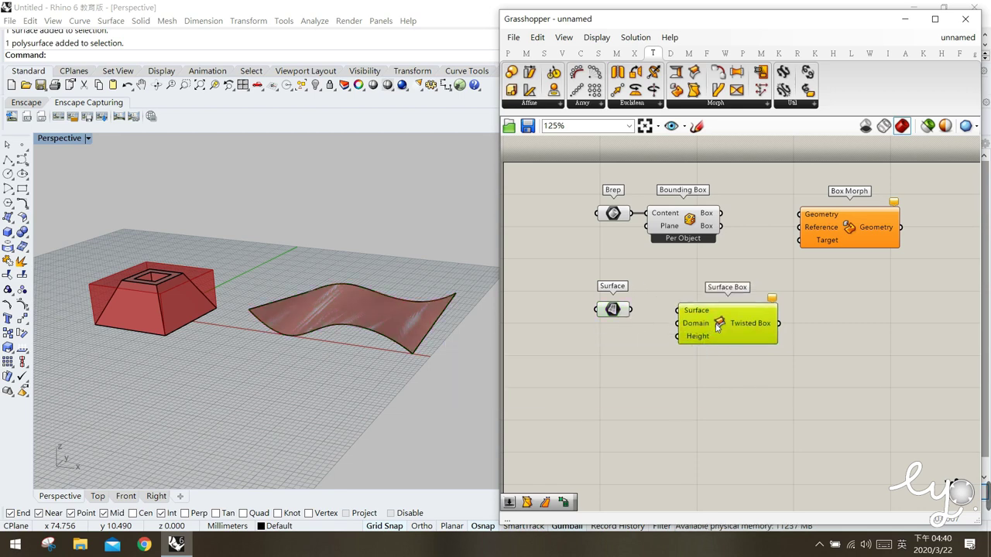
pyautogui.click(620, 359)
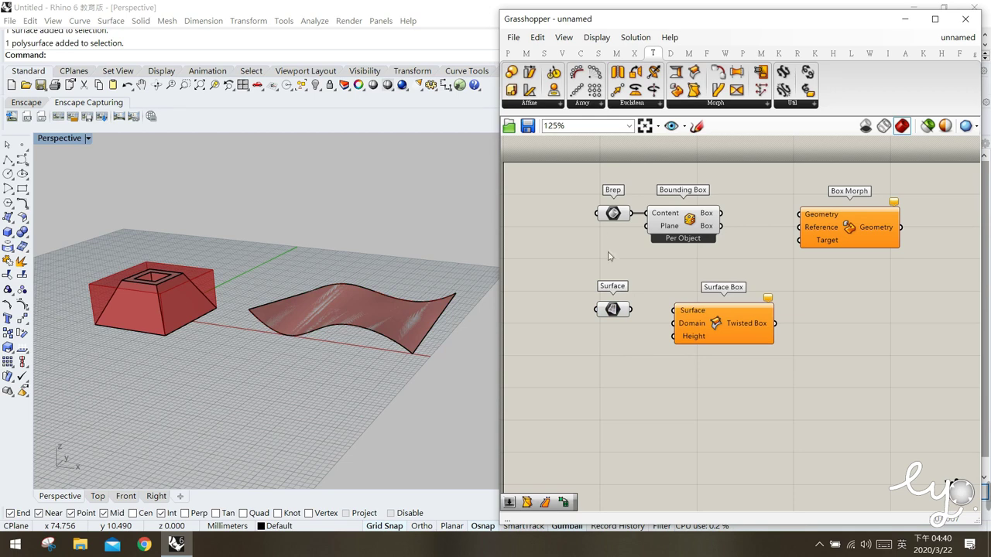
# Add a Divide Domain² component from the domain tools and place it just below the Surface parameter
pyautogui.click(613, 310)
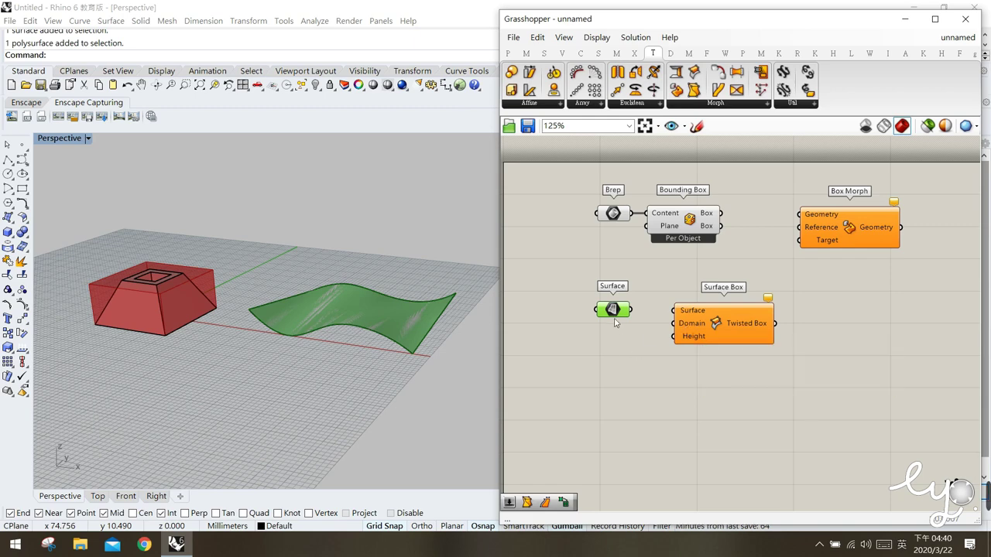
pyautogui.click(525, 54)
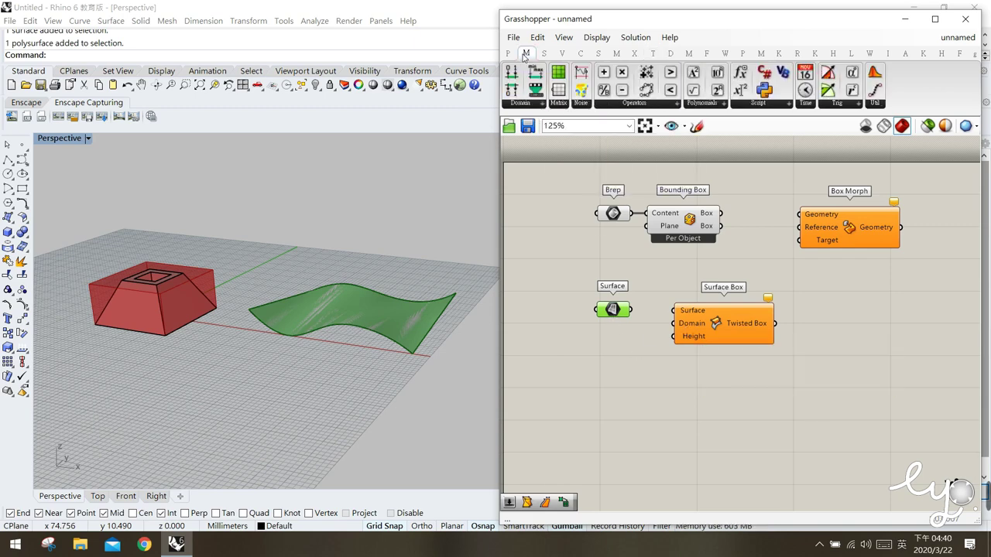
pyautogui.click(524, 106)
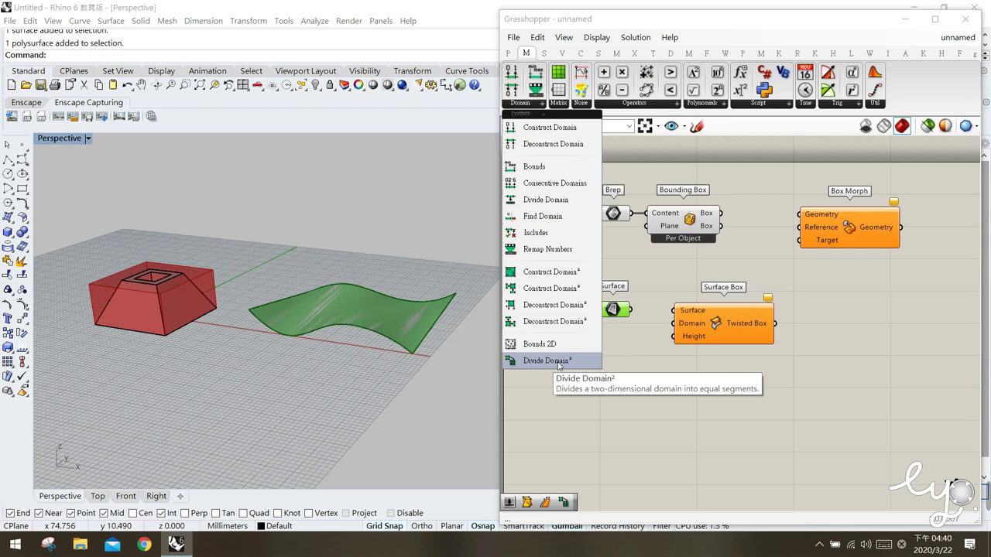
pyautogui.click(531, 360)
pyautogui.click(624, 371)
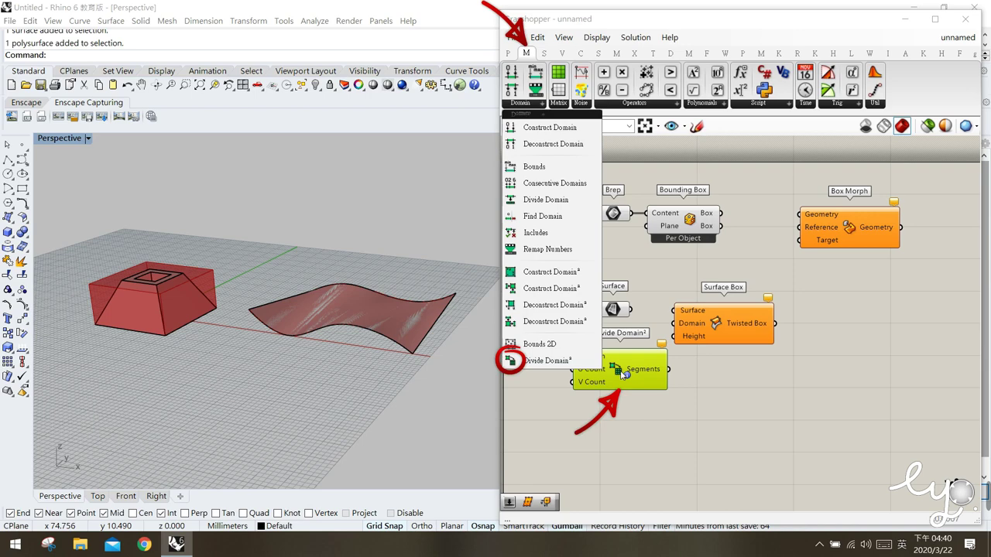
# Spread the components out so Divide Domain² sits between the Surface parameter and the Surface Box
pyautogui.click(707, 326)
pyautogui.moveTo(707, 326); pyautogui.dragTo(784, 330)
pyautogui.moveTo(608, 371); pyautogui.dragTo(669, 359)
pyautogui.click(713, 393)
pyautogui.moveTo(619, 314); pyautogui.dragTo(607, 314)
pyautogui.click(605, 385)
pyautogui.moveTo(678, 367); pyautogui.dragTo(681, 367)
pyautogui.click(662, 381)
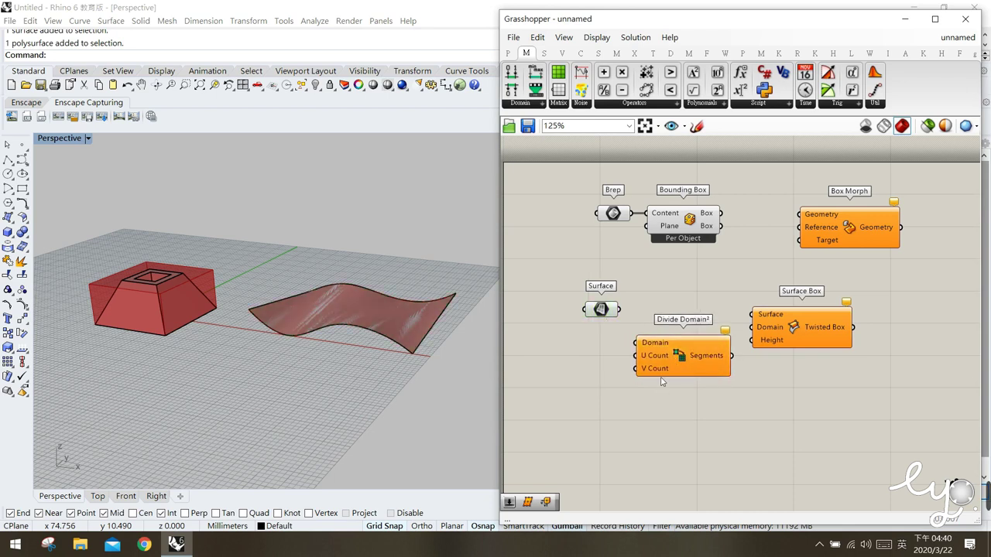
# Connect the Surface output to the Domain input of Divide Domain² and nudge that component slightly up
pyautogui.moveTo(652, 345)
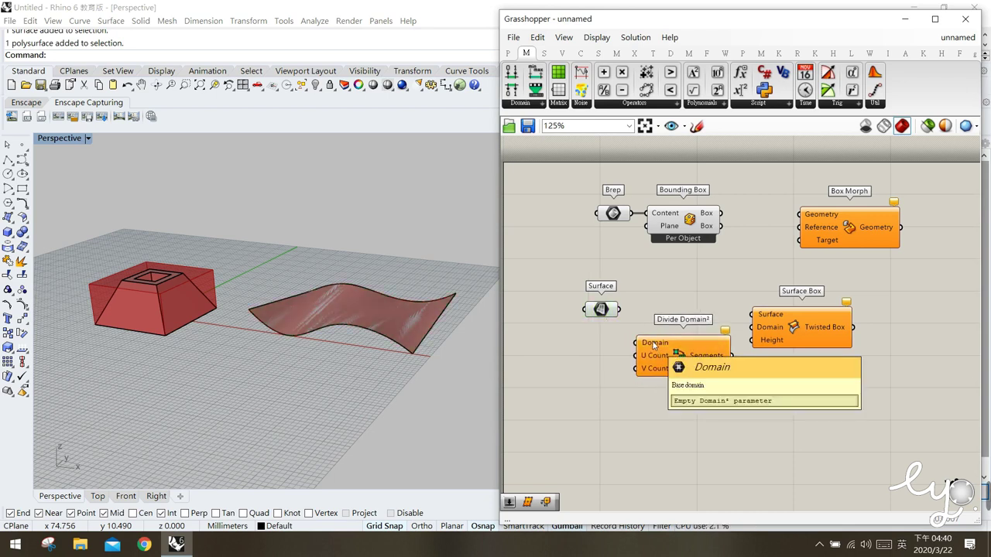
pyautogui.click(604, 310)
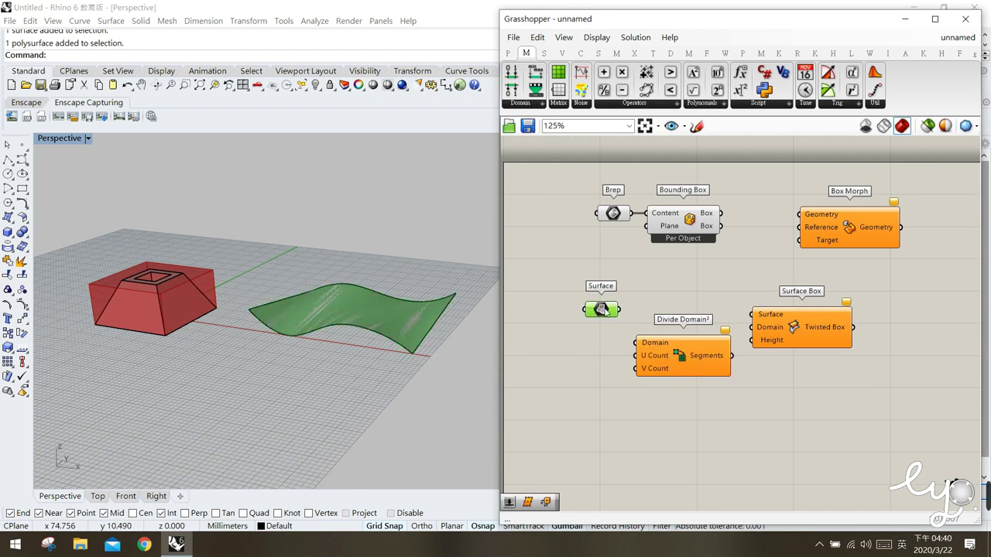
pyautogui.click(666, 347)
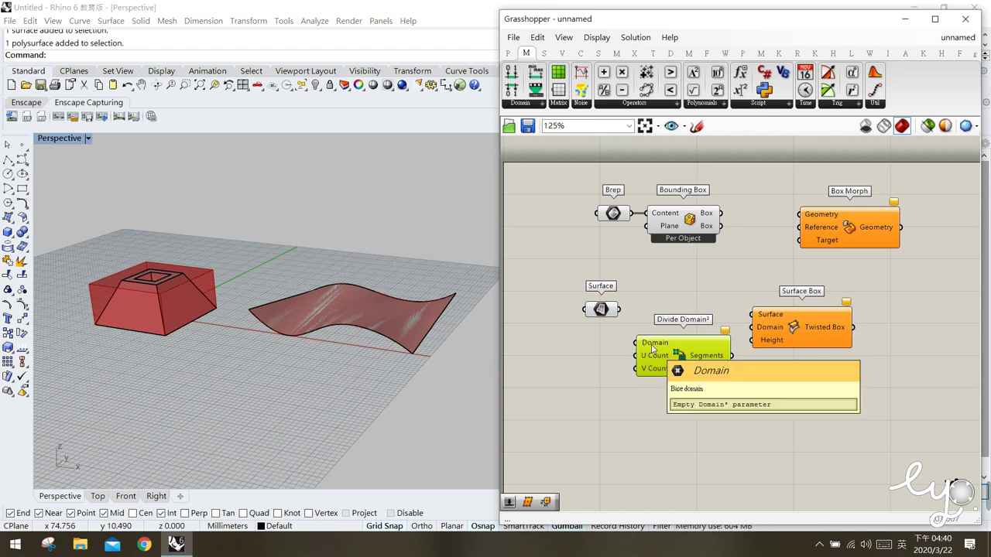
pyautogui.click(602, 310)
pyautogui.moveTo(602, 311)
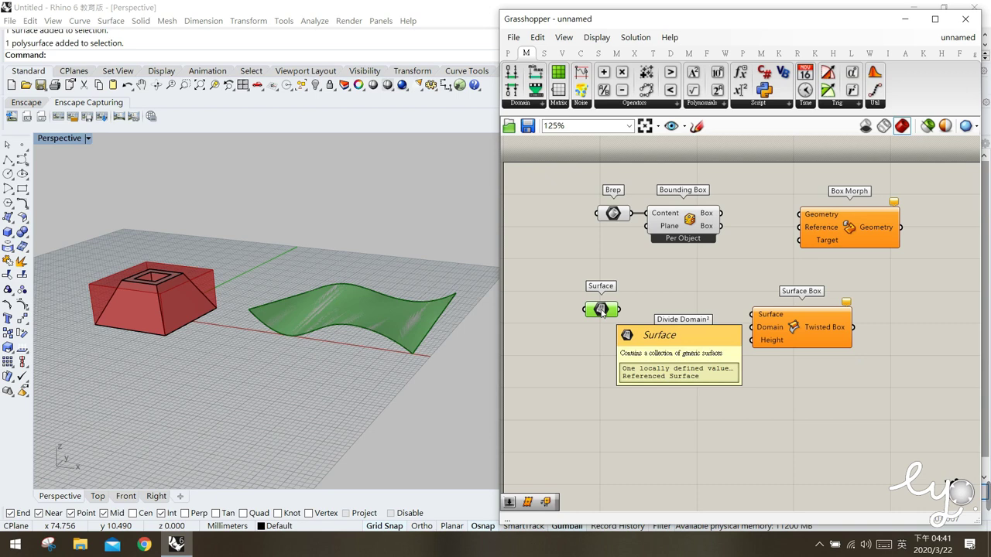
pyautogui.moveTo(618, 310); pyautogui.dragTo(643, 345)
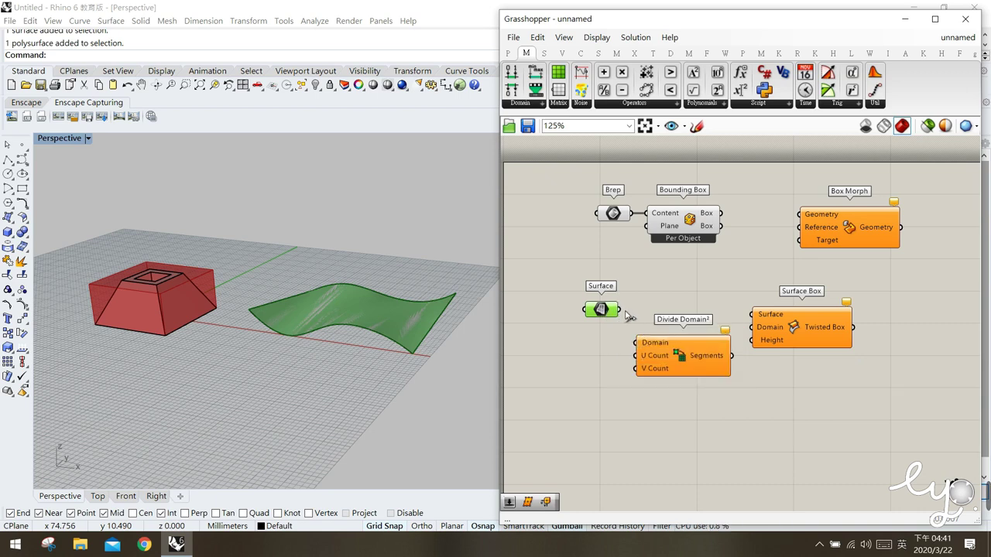
pyautogui.moveTo(672, 357); pyautogui.dragTo(677, 346)
pyautogui.click(650, 384)
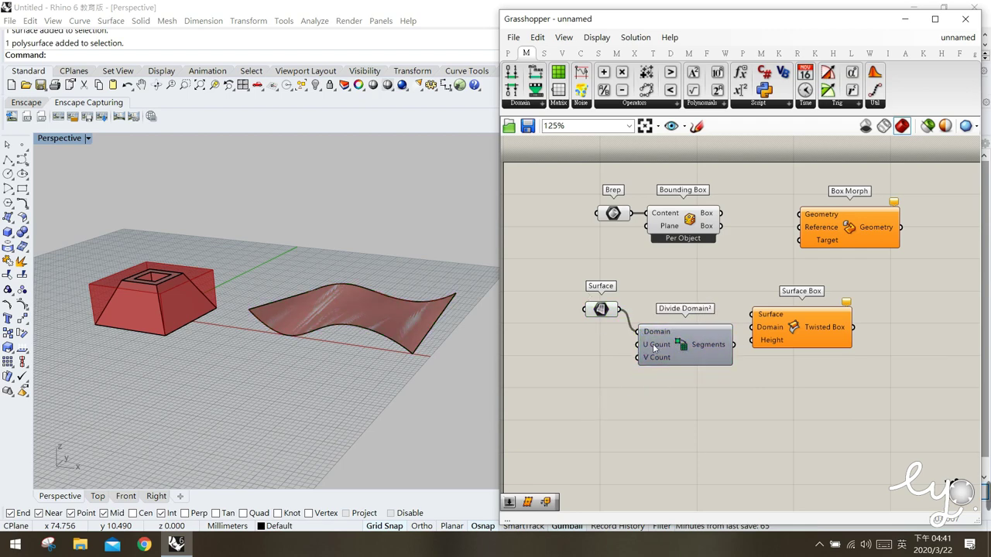
# Add a number slider set to 3 and place it beside the U Count input of Divide Domain²
pyautogui.moveTo(654, 349)
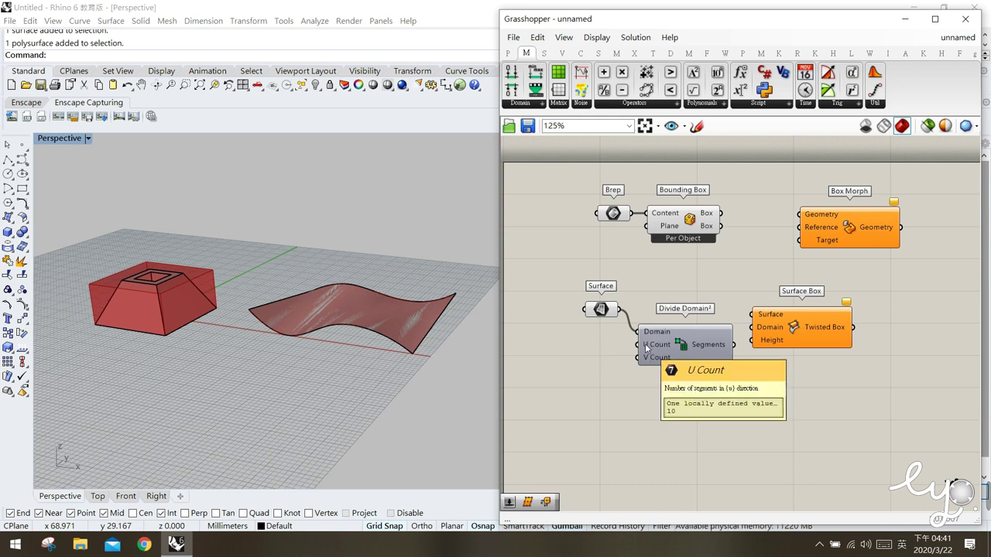
pyautogui.doubleClick(575, 349)
pyautogui.write('Number Slider')
pyautogui.press('Return')
pyautogui.moveTo(610, 348); pyautogui.dragTo(588, 348)
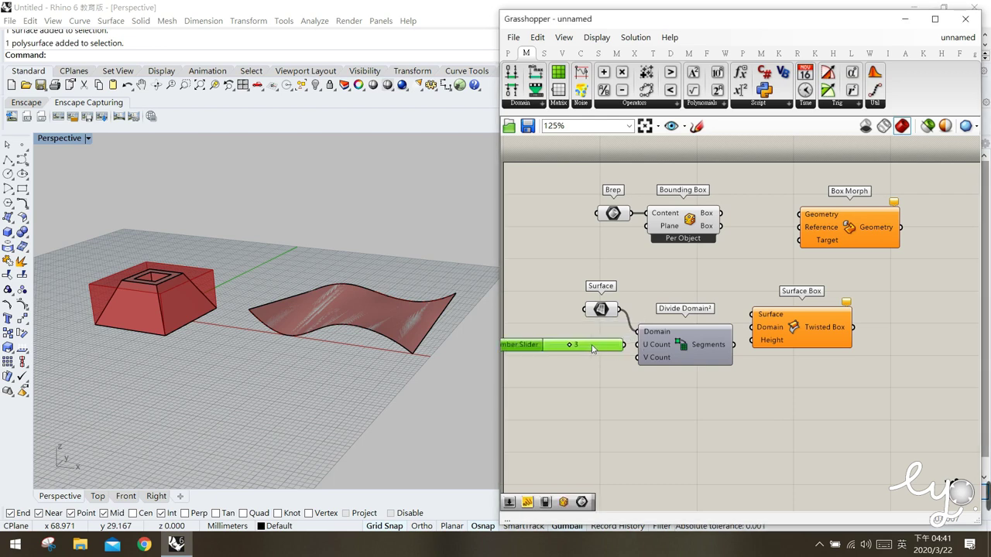
# Add a second number slider set to 5 below the first and wire it to the V Count input of Divide Domain²
pyautogui.click(586, 368)
pyautogui.doubleClick(586, 368)
pyautogui.write('5')
pyautogui.press('Return')
pyautogui.moveTo(605, 370); pyautogui.dragTo(602, 365)
pyautogui.click(612, 378)
pyautogui.moveTo(625, 361); pyautogui.dragTo(640, 358)
pyautogui.click(671, 351)
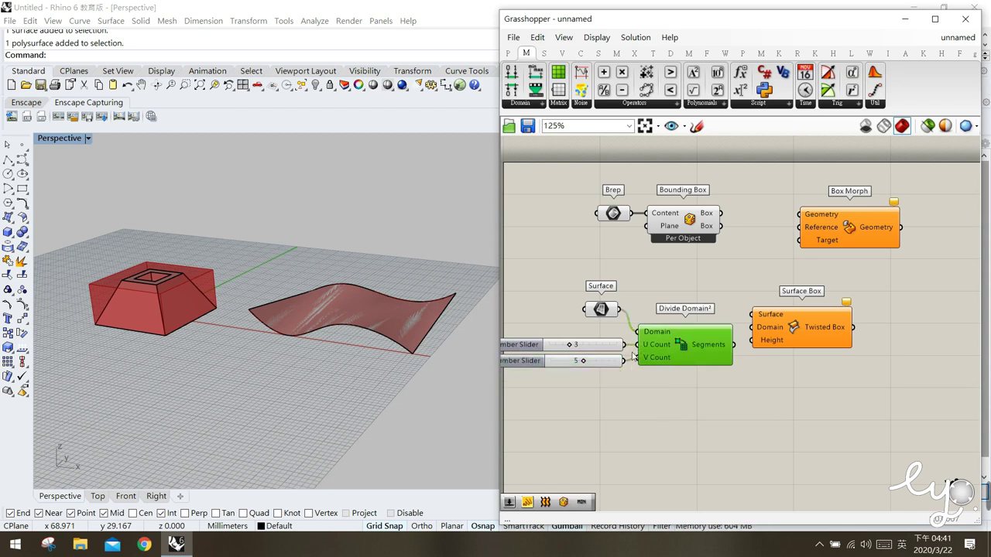
pyautogui.click(657, 388)
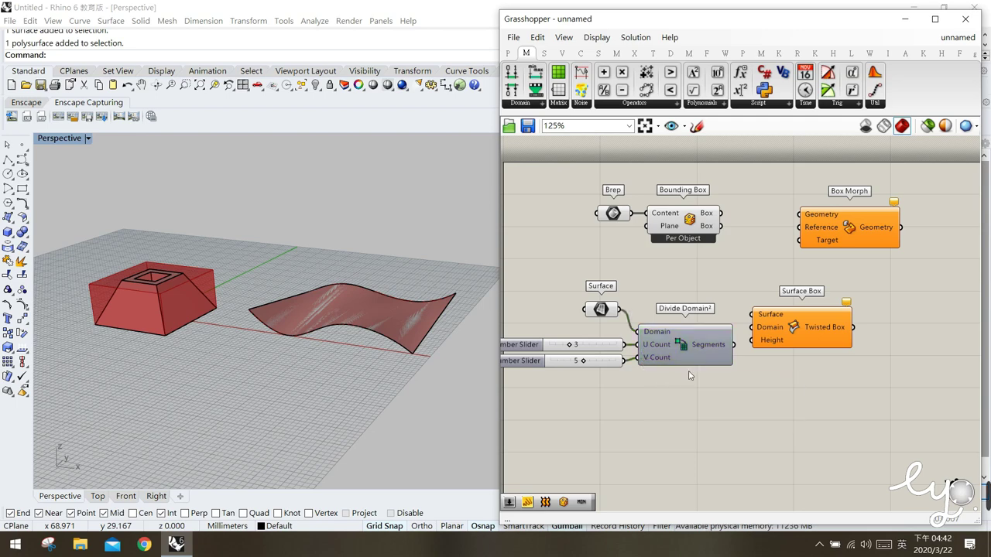
# Shift the Surface Box slightly away from Divide Domain² and connect the Surface parameter to its Surface input
pyautogui.moveTo(711, 347)
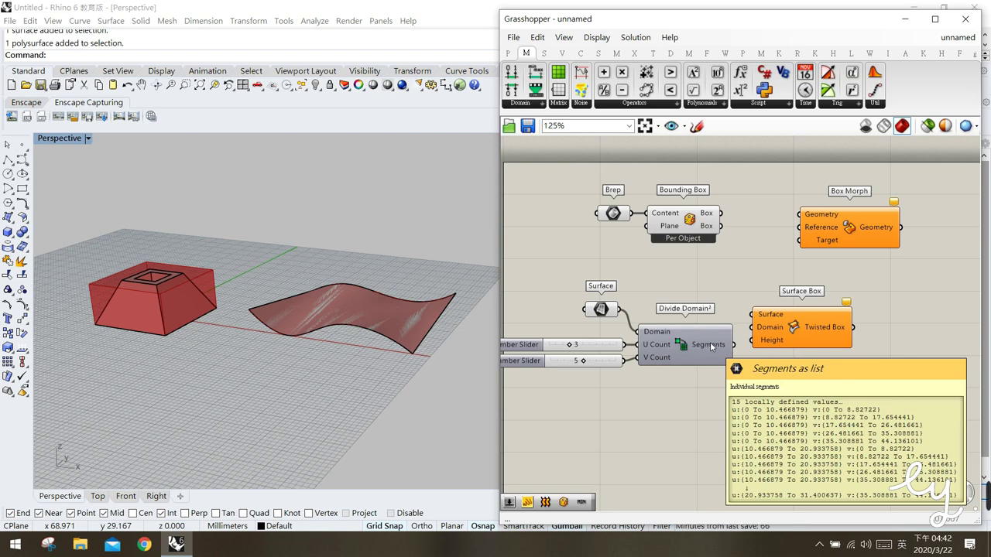
pyautogui.moveTo(791, 322); pyautogui.dragTo(801, 322)
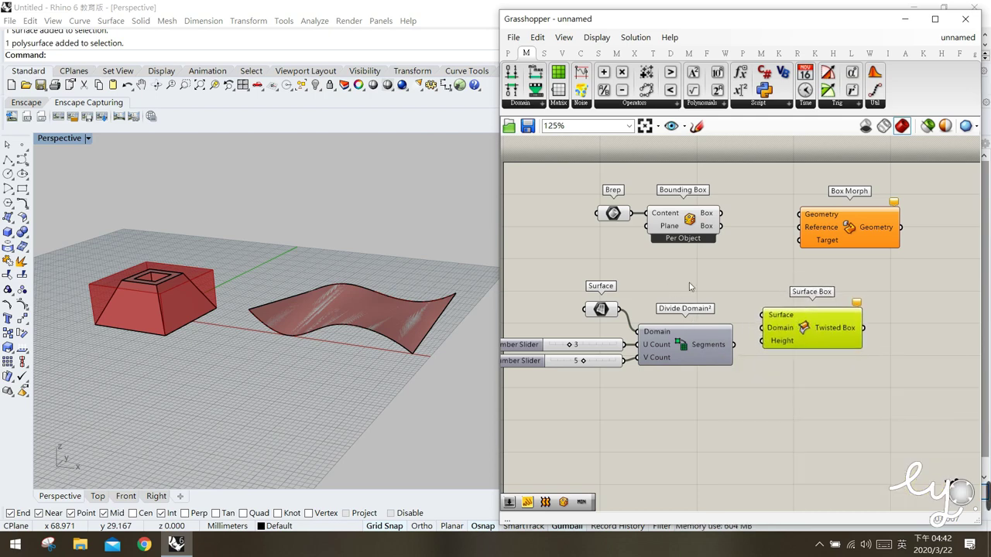
pyautogui.click(691, 287)
pyautogui.click(604, 311)
pyautogui.moveTo(606, 313); pyautogui.dragTo(767, 323)
pyautogui.click(751, 393)
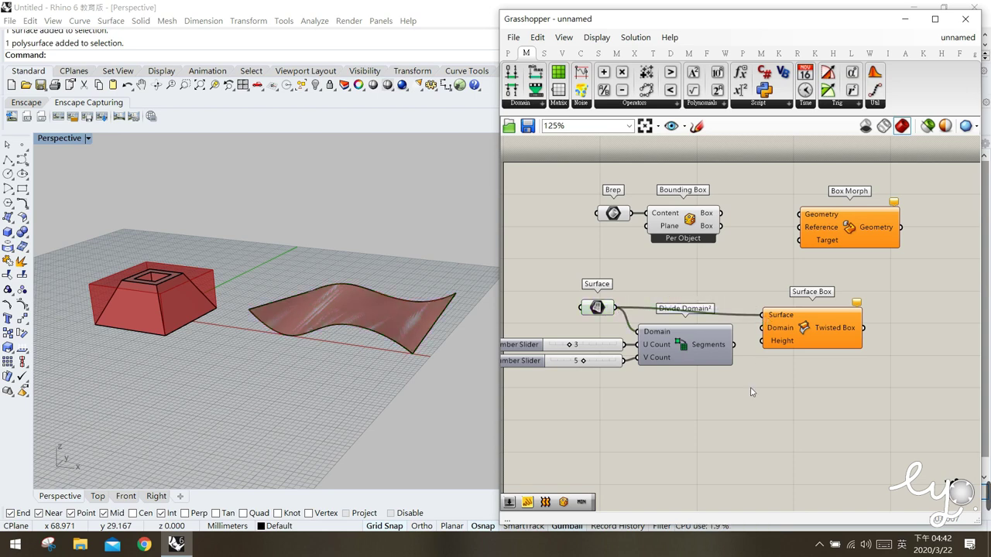
# Raise the Surface Box slightly and connect the Segments output of Divide Domain² to its Domain input
pyautogui.moveTo(803, 333); pyautogui.dragTo(808, 325)
pyautogui.moveTo(862, 298)
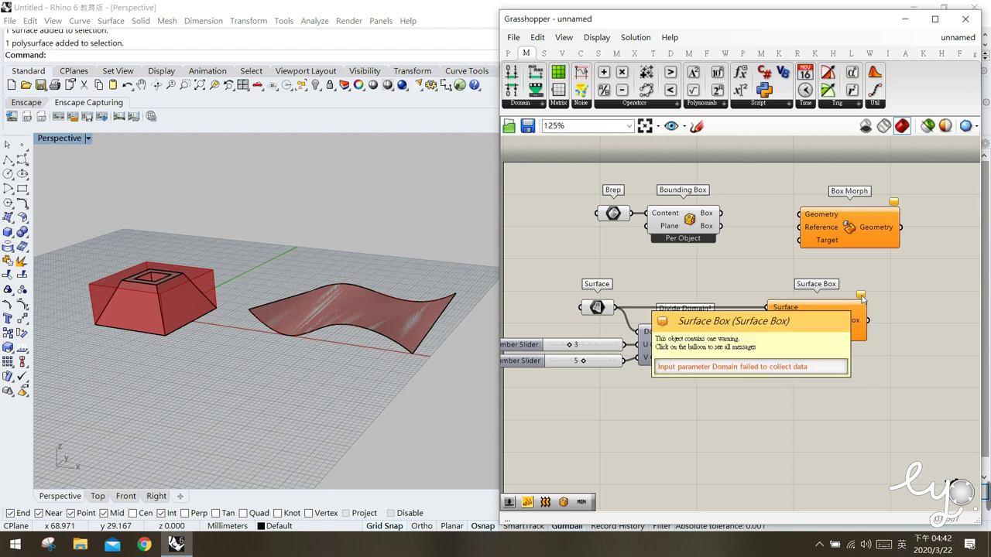
pyautogui.click(700, 348)
pyautogui.moveTo(733, 345); pyautogui.dragTo(771, 321)
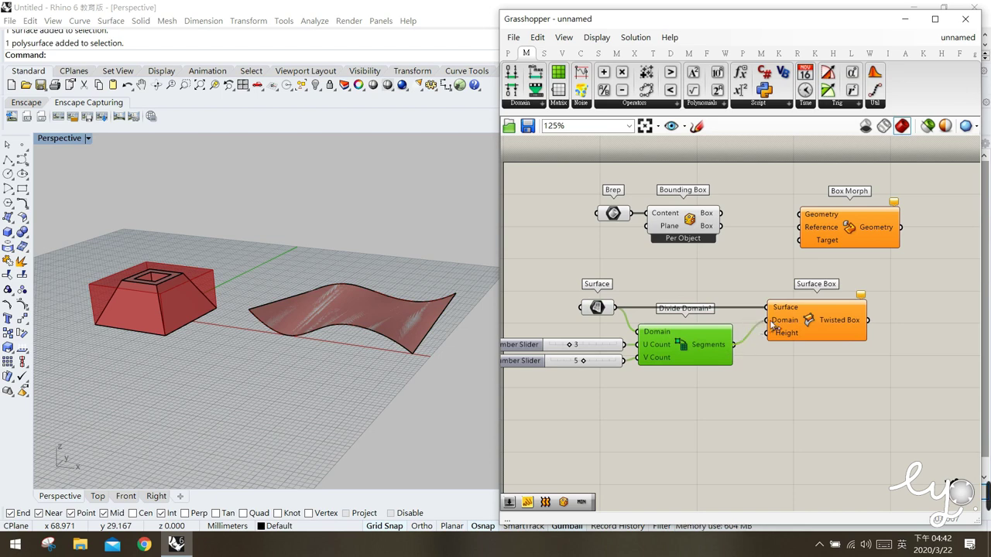
pyautogui.click(769, 405)
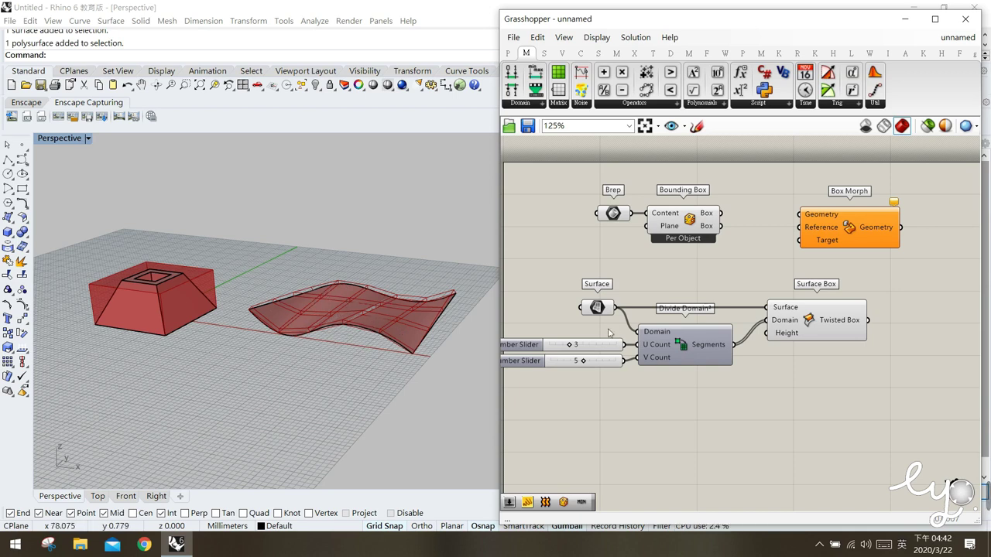
# Select the Surface Box component to examine its twisted boxes on the wavy surface
pyautogui.moveTo(575, 353)
pyautogui.mouseDown()
pyautogui.moveTo(611, 352)
pyautogui.moveTo(574, 352)
pyautogui.moveTo(596, 364)
pyautogui.moveTo(586, 369)
pyautogui.mouseUp()
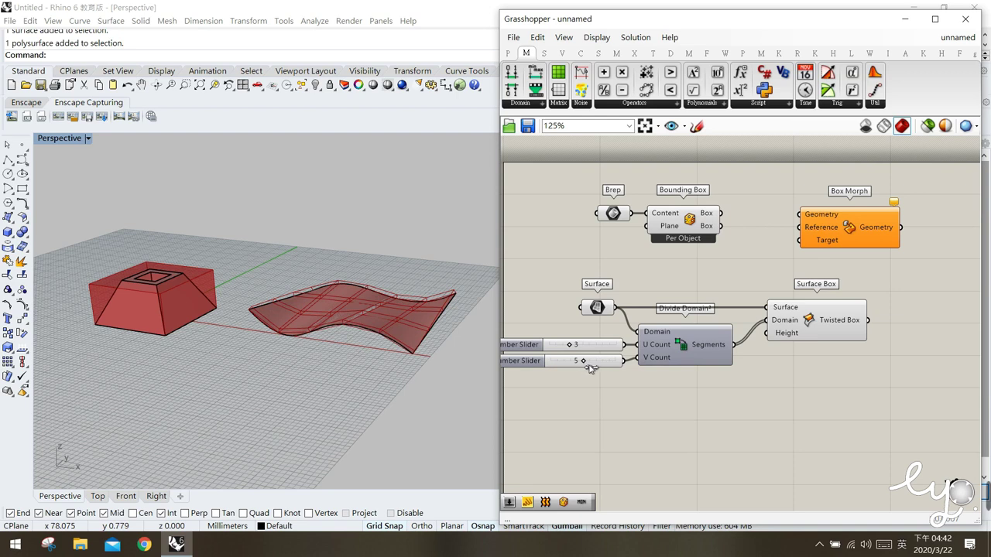
pyautogui.click(794, 337)
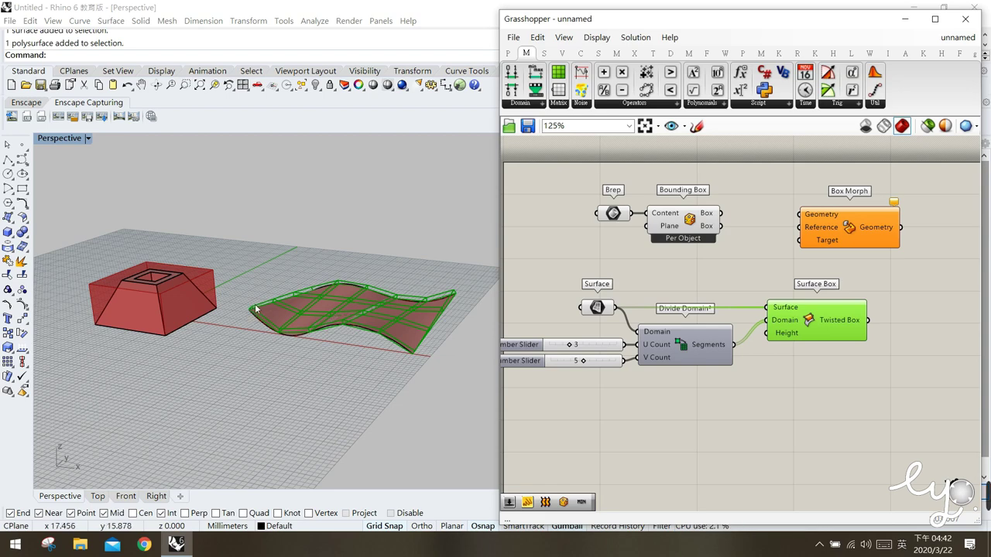
# Add a number slider set to 5, wire it to the Surface Box Height input, and place it just below Divide Domain²
pyautogui.doubleClick(707, 411)
pyautogui.write('5')
pyautogui.press('Return')
pyautogui.moveTo(772, 345); pyautogui.dragTo(768, 332)
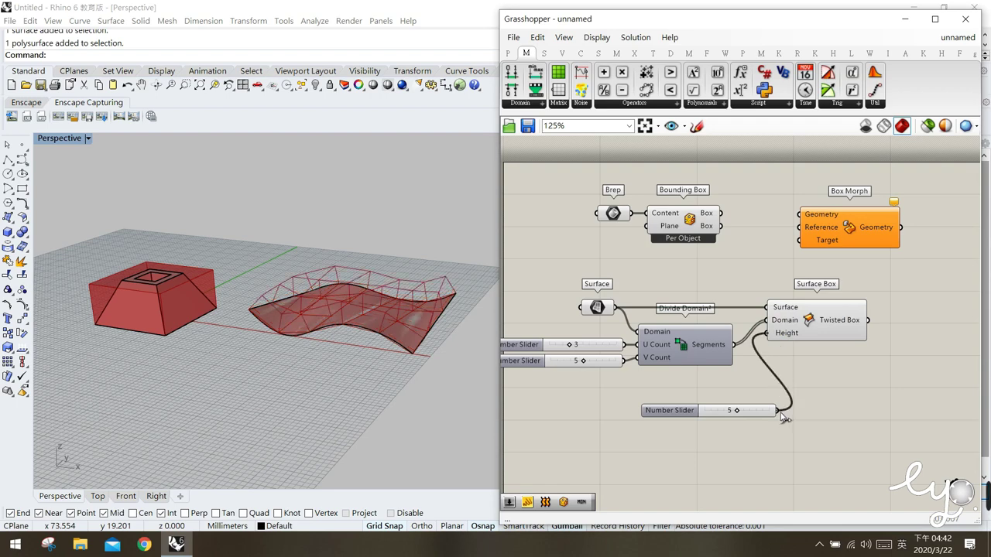
pyautogui.moveTo(682, 411); pyautogui.dragTo(638, 380)
pyautogui.click(732, 404)
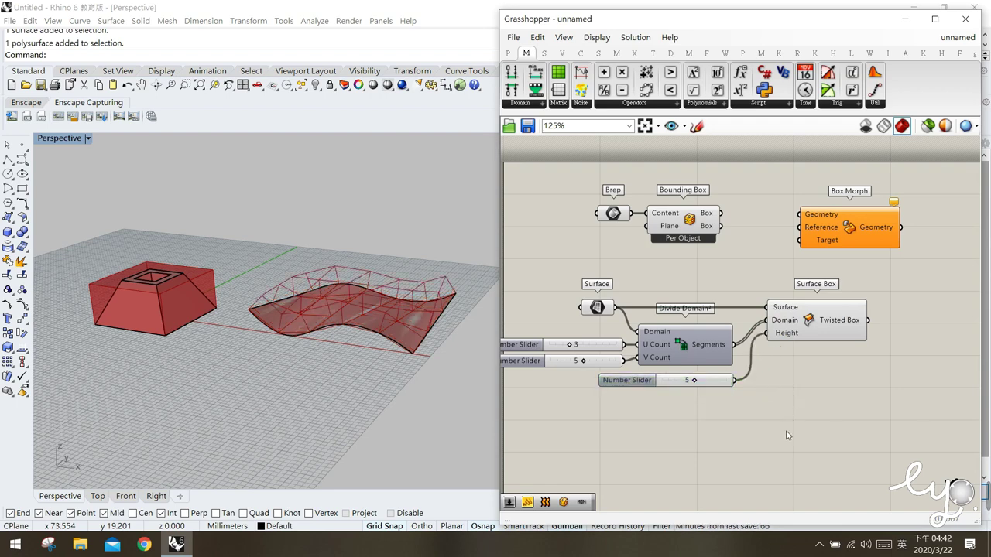
# Examine from low angles which side of the wavy surface the twisted boxes rise from
pyautogui.moveTo(335, 348); pyautogui.dragTo(354, 370, button='right')
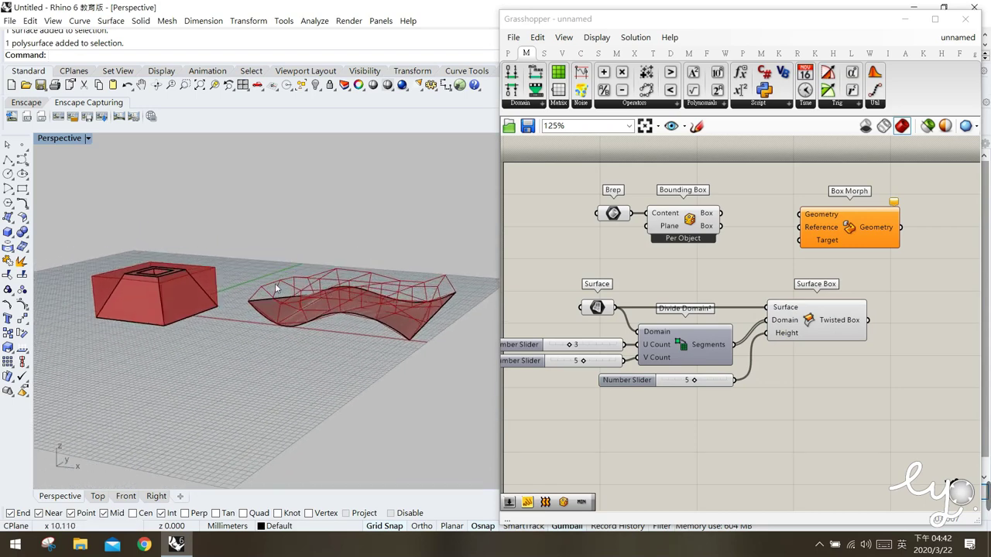
pyautogui.moveTo(377, 364); pyautogui.dragTo(349, 277, button='right')
pyautogui.moveTo(405, 315); pyautogui.dragTo(395, 345, button='right')
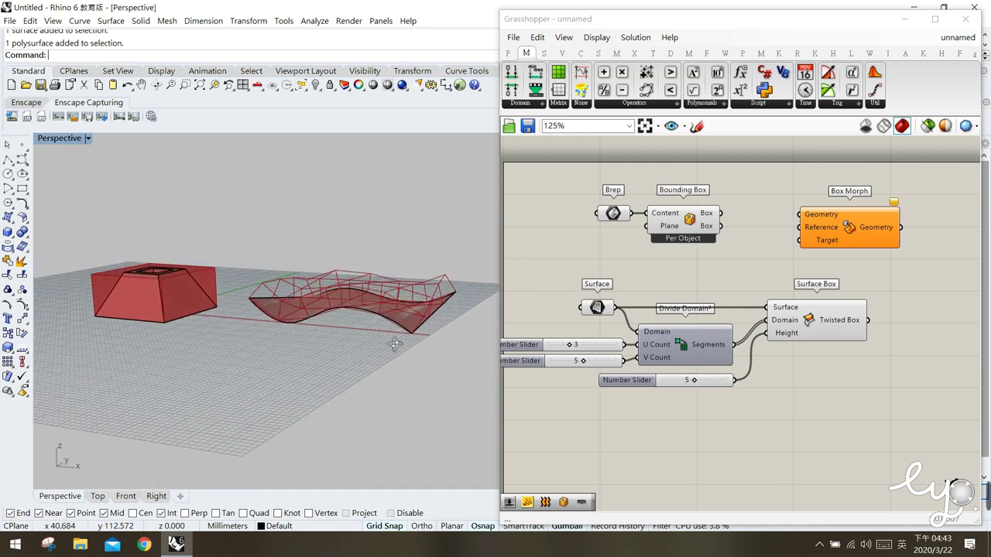
pyautogui.scroll(2, 364, 308)
pyautogui.click(354, 302)
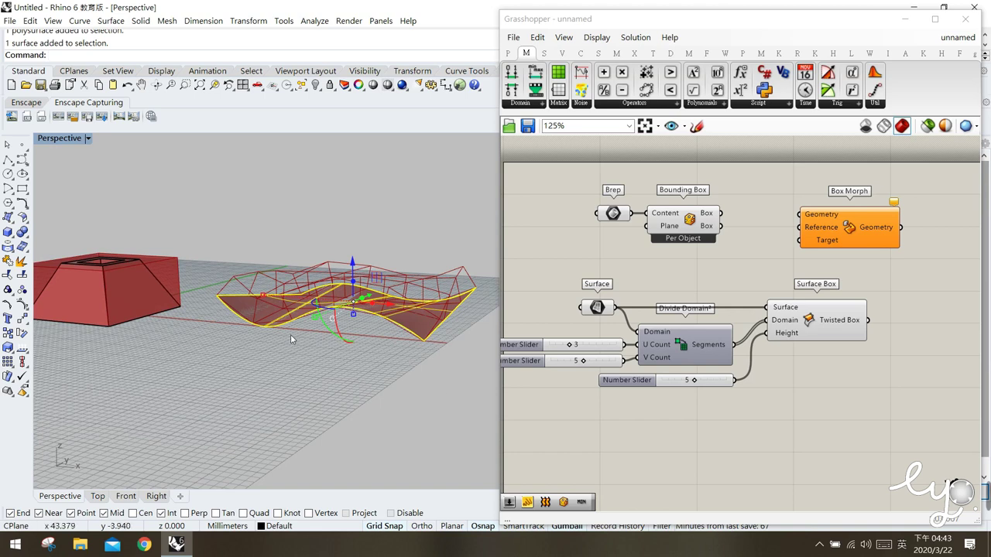
pyautogui.click(313, 385)
pyautogui.click(319, 316)
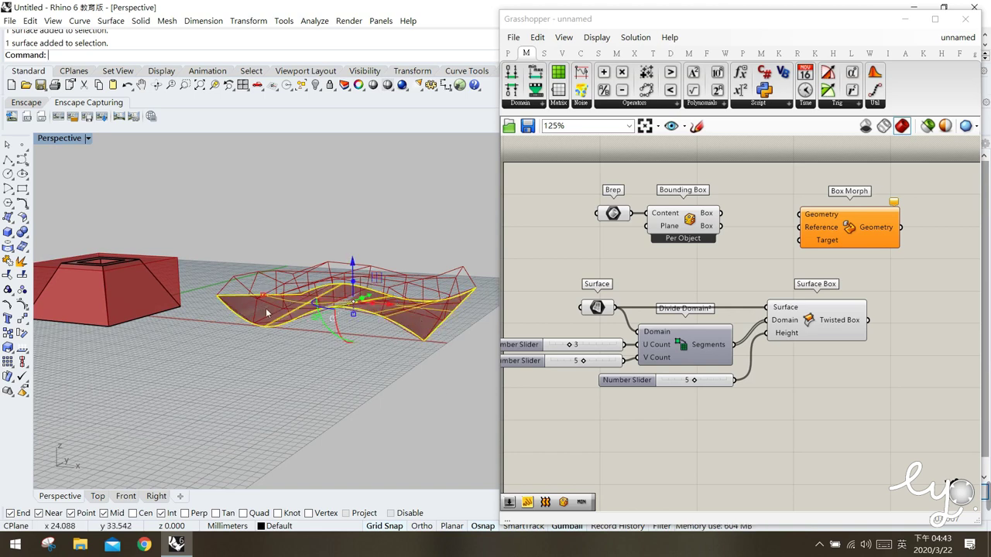
pyautogui.click(364, 401)
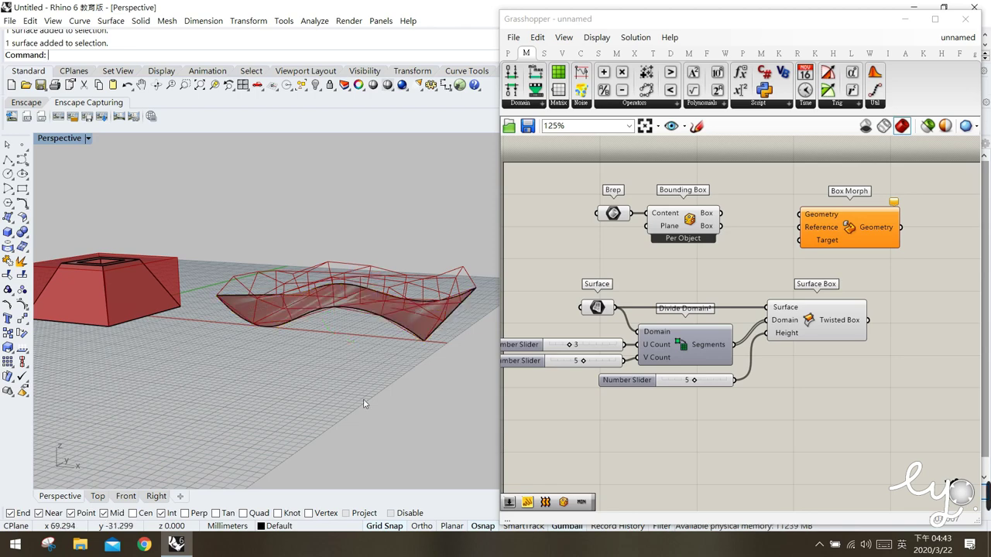
pyautogui.moveTo(356, 351); pyautogui.dragTo(369, 348, button='right')
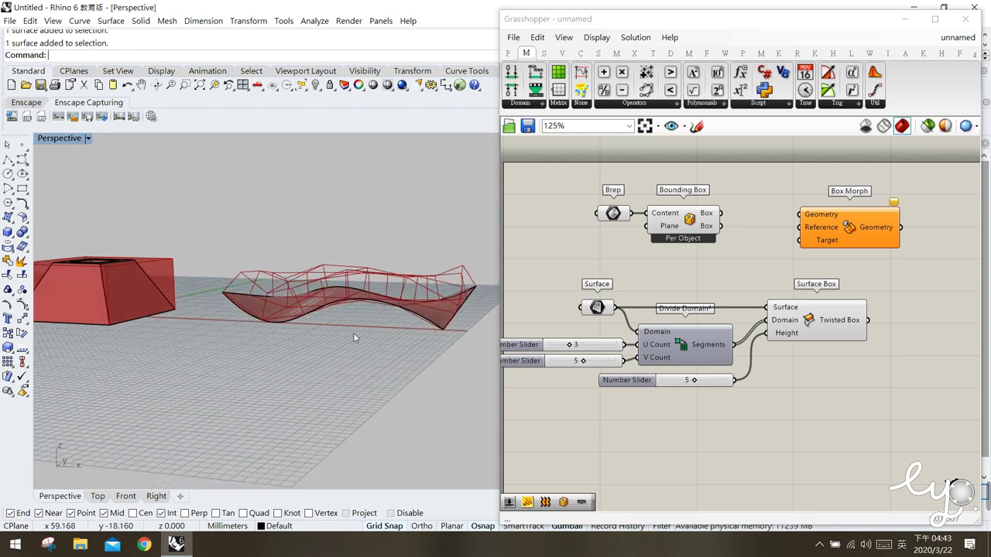
# Flip the wavy surface's direction with the Flip command, and undo the flip
pyautogui.click(308, 311)
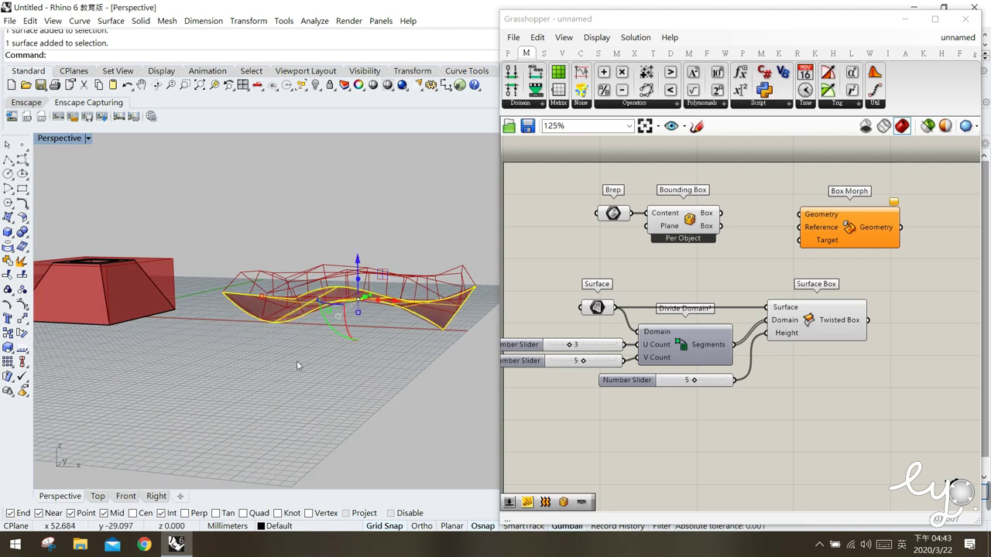
pyautogui.write('Flip')
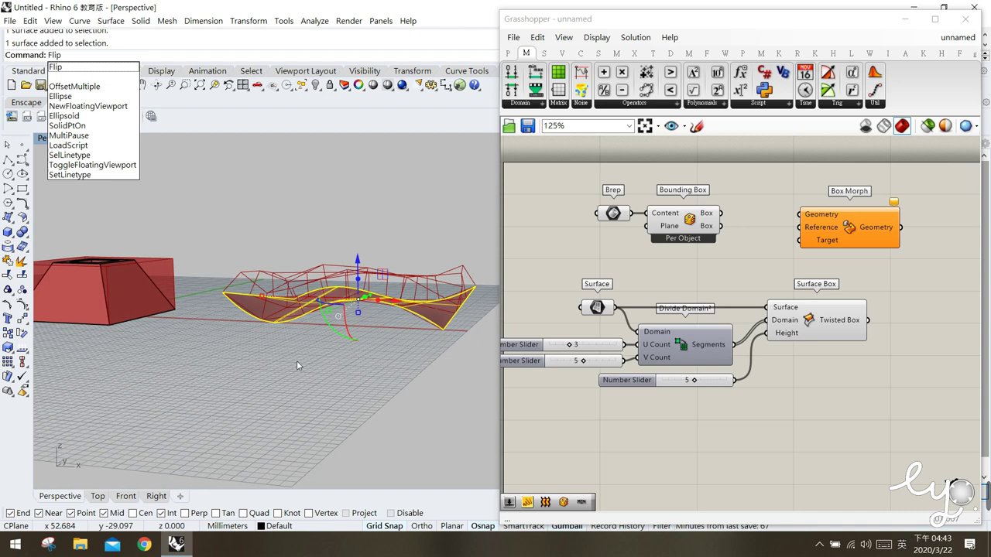
pyautogui.press('Return')
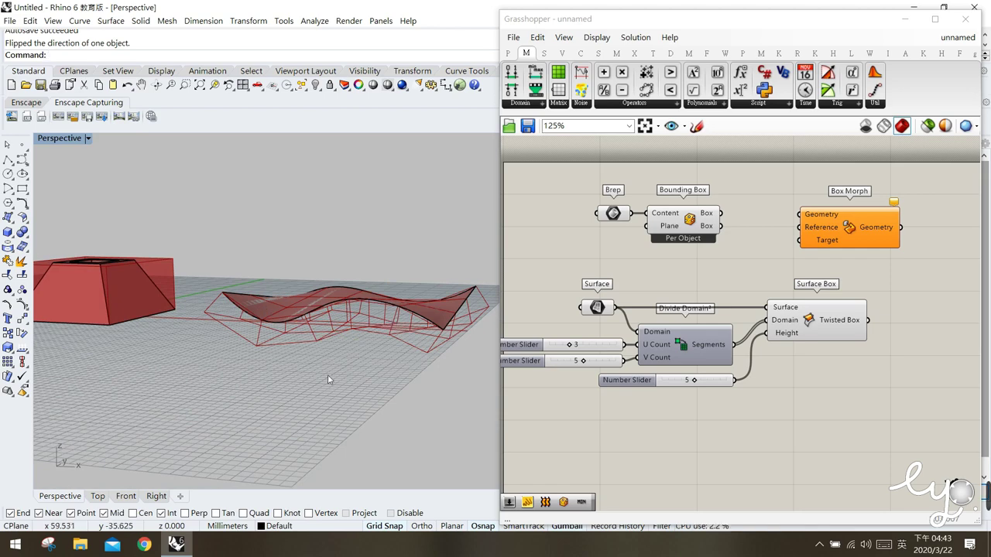
pyautogui.hotkey('ctrl', 'z')
pyautogui.moveTo(327, 375); pyautogui.dragTo(357, 371, button='right')
# Move the Bounding Box down between the Brep and Divide Domain², and shift Box Morph farther from the other components
pyautogui.click(806, 326)
pyautogui.click(873, 386)
pyautogui.click(808, 327)
pyautogui.click(716, 319)
pyautogui.moveTo(703, 247); pyautogui.dragTo(709, 289)
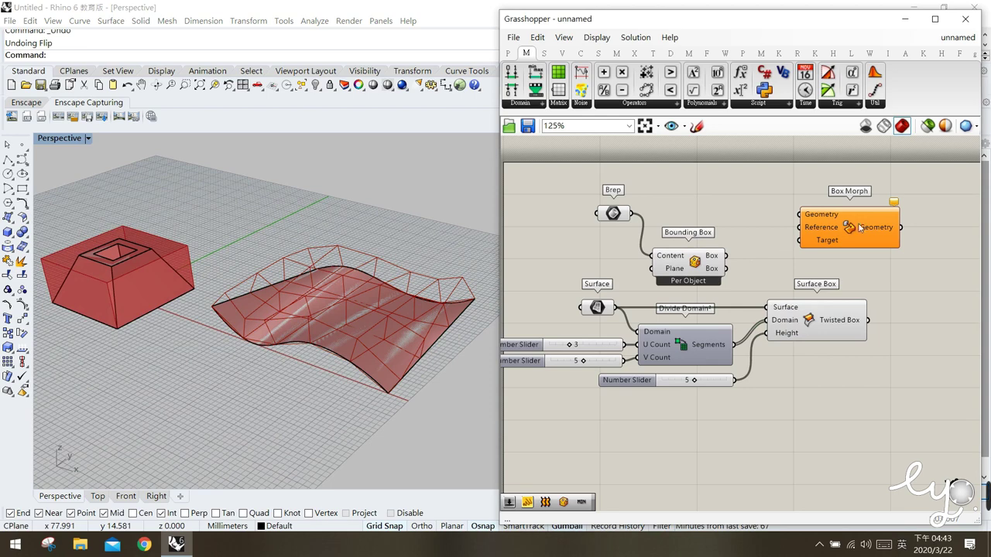
pyautogui.moveTo(858, 268); pyautogui.dragTo(823, 261, button='right')
pyautogui.moveTo(808, 228); pyautogui.dragTo(878, 226)
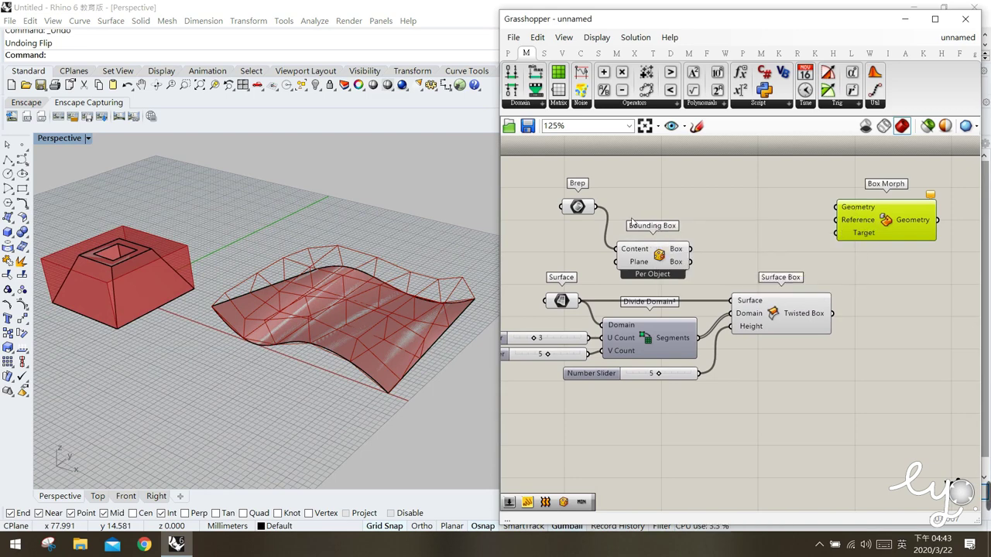
# Connect the Brep parameter to the Geometry input of Box Morph
pyautogui.click(579, 208)
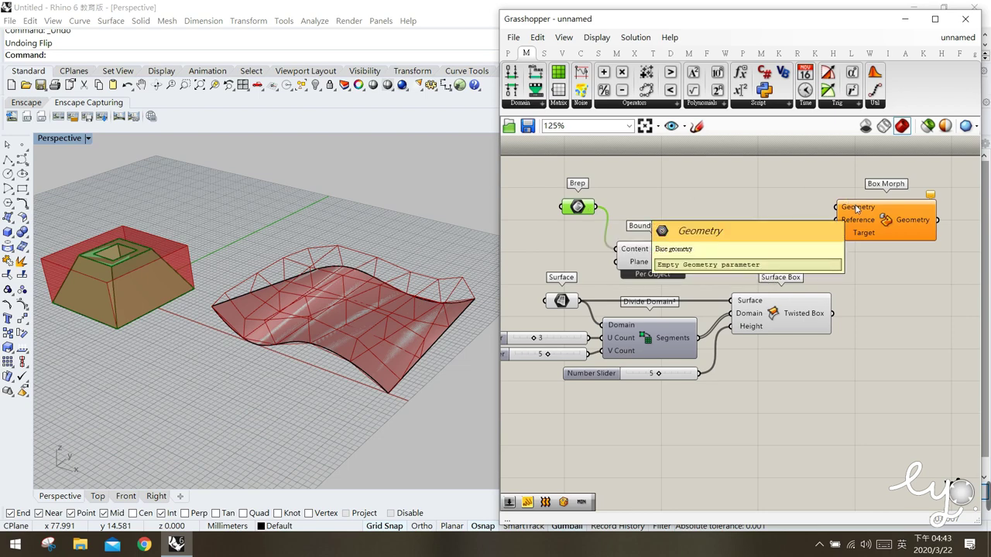
pyautogui.moveTo(610, 214); pyautogui.dragTo(840, 216)
pyautogui.click(785, 258)
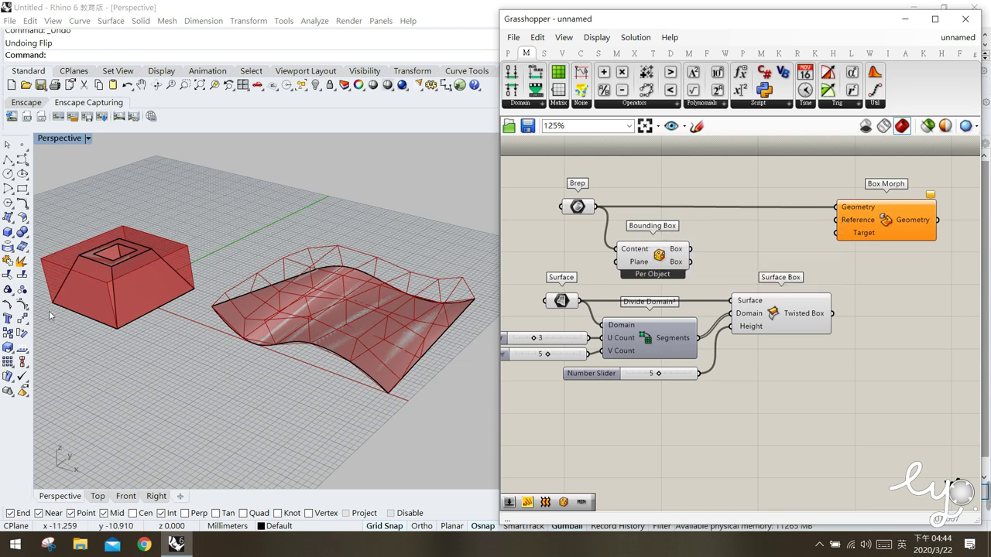
# Connect the upper Box output of Bounding Box to the Reference input of Box Morph
pyautogui.click(672, 253)
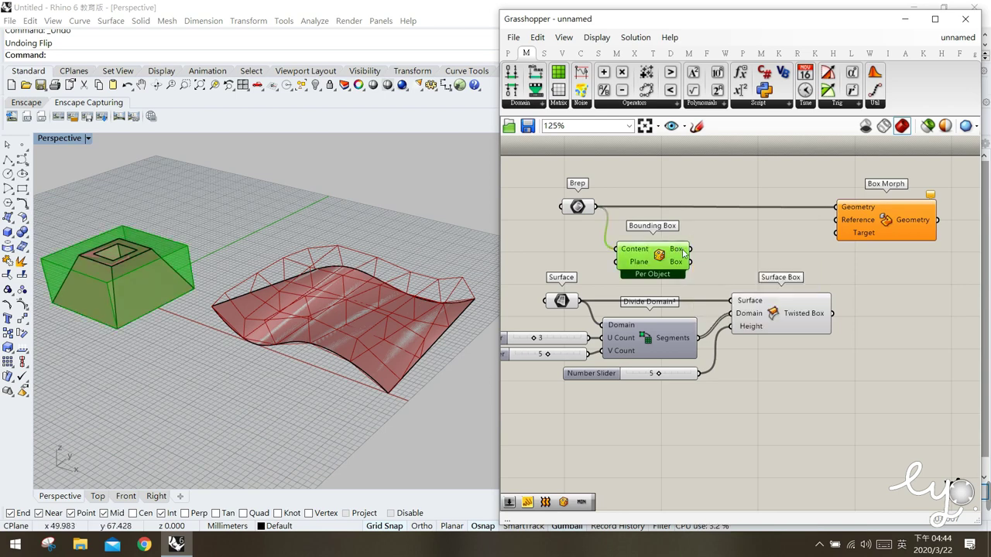
pyautogui.moveTo(689, 252); pyautogui.dragTo(837, 233)
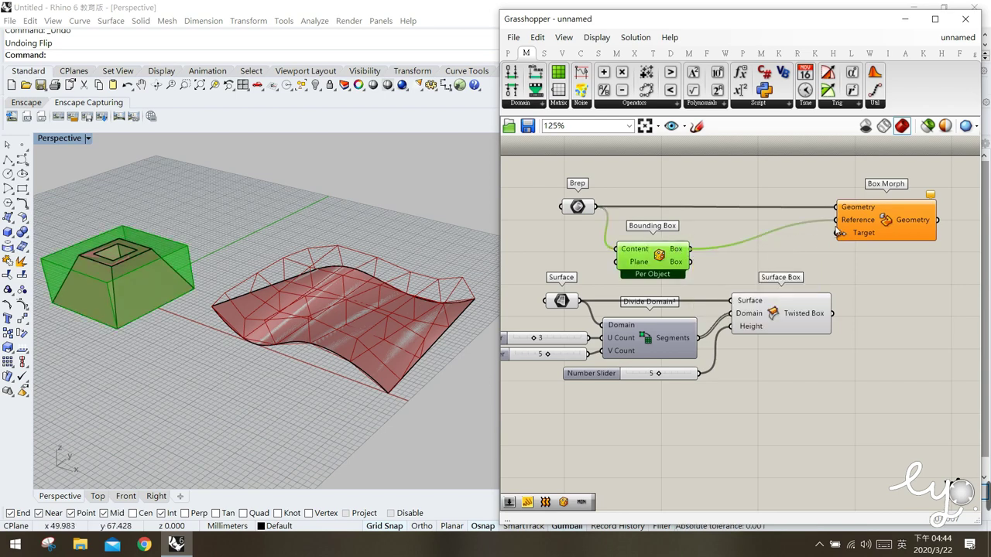
pyautogui.click(870, 279)
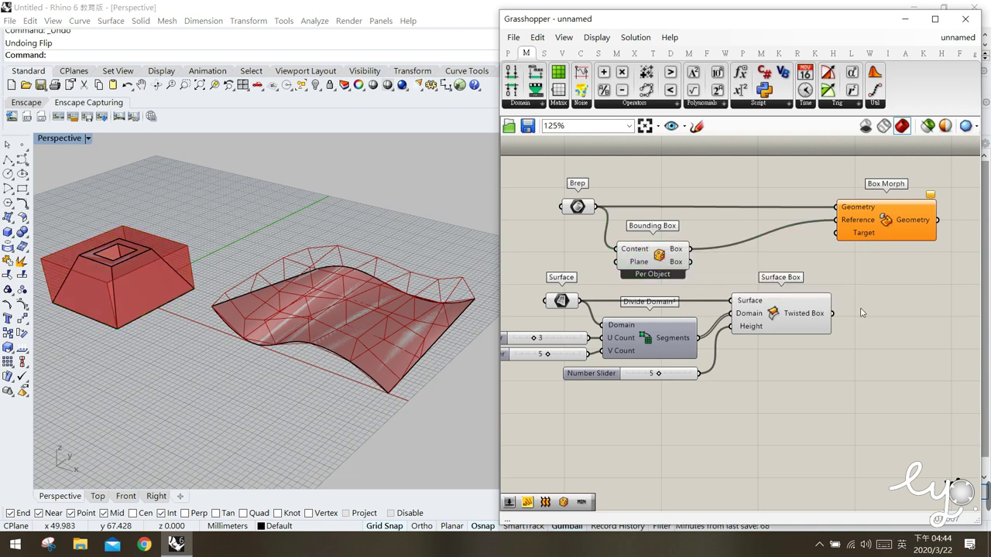
# Connect the Twisted Box output of Surface Box to the Target input of Box Morph
pyautogui.click(793, 315)
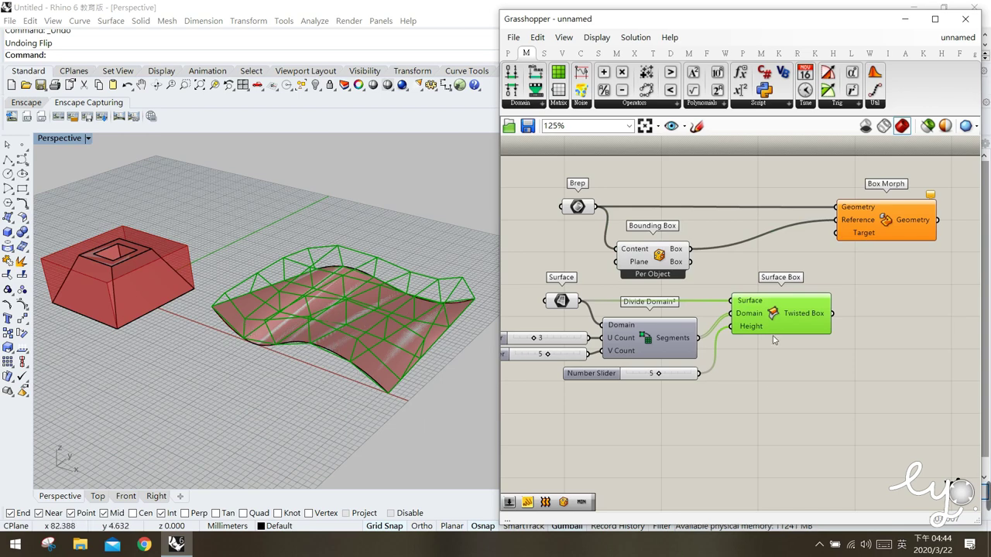
pyautogui.click(841, 342)
pyautogui.moveTo(833, 314); pyautogui.dragTo(837, 233)
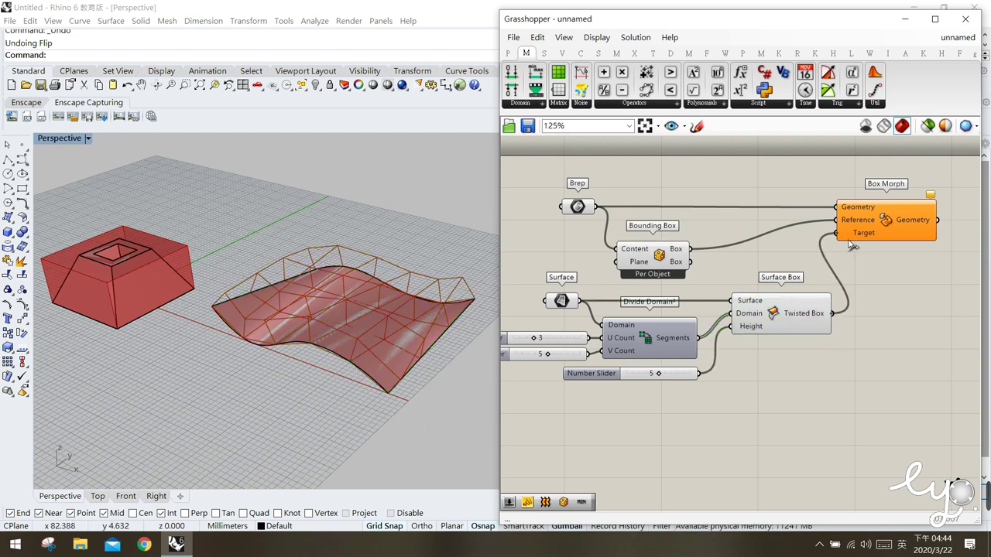
pyautogui.click(885, 224)
pyautogui.click(873, 255)
# Turn off the preview of the Surface Box component
pyautogui.moveTo(377, 325); pyautogui.dragTo(453, 387, button='right')
pyautogui.click(744, 280)
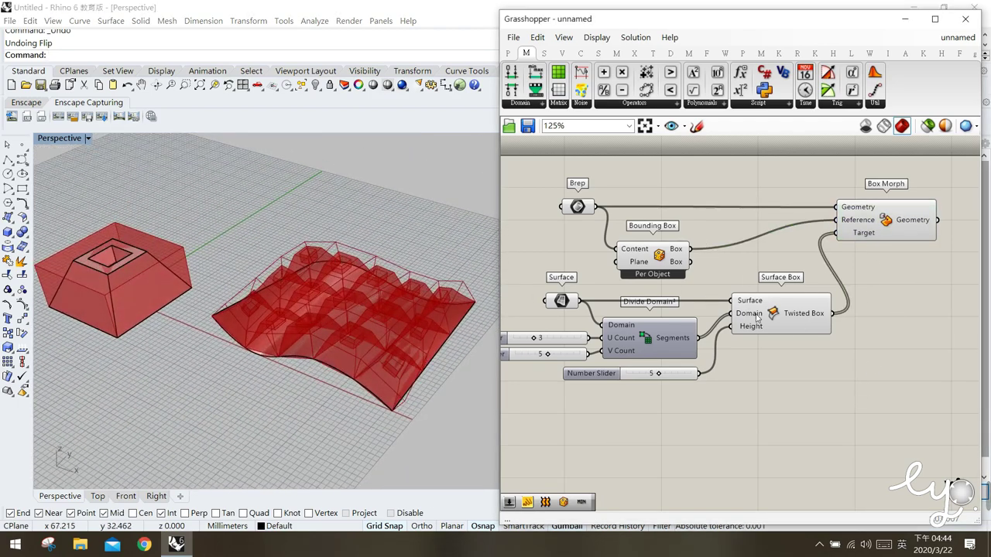
pyautogui.click(757, 314)
pyautogui.middleClick(784, 323)
pyautogui.click(826, 291)
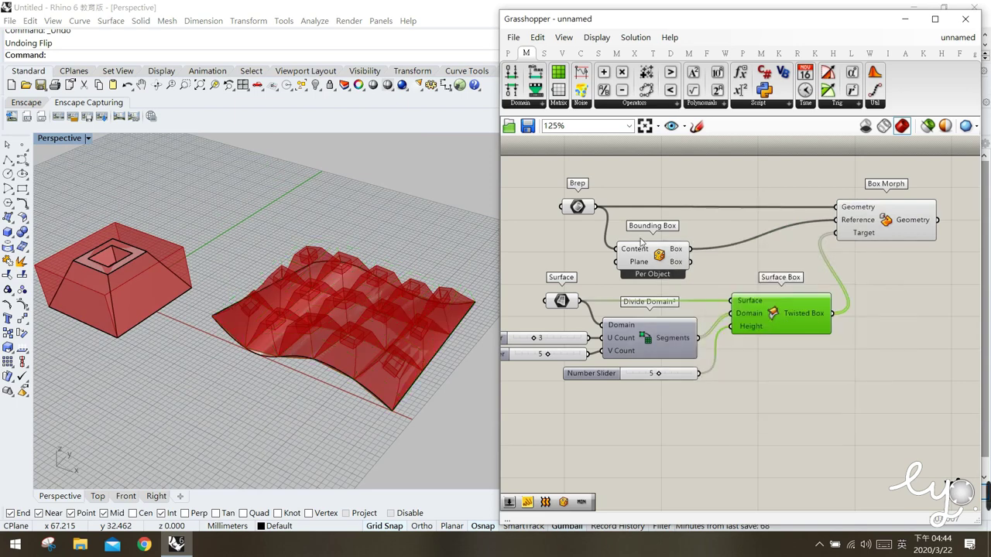
# Turn off the preview of the Bounding Box component
pyautogui.click(649, 261)
pyautogui.click(687, 293)
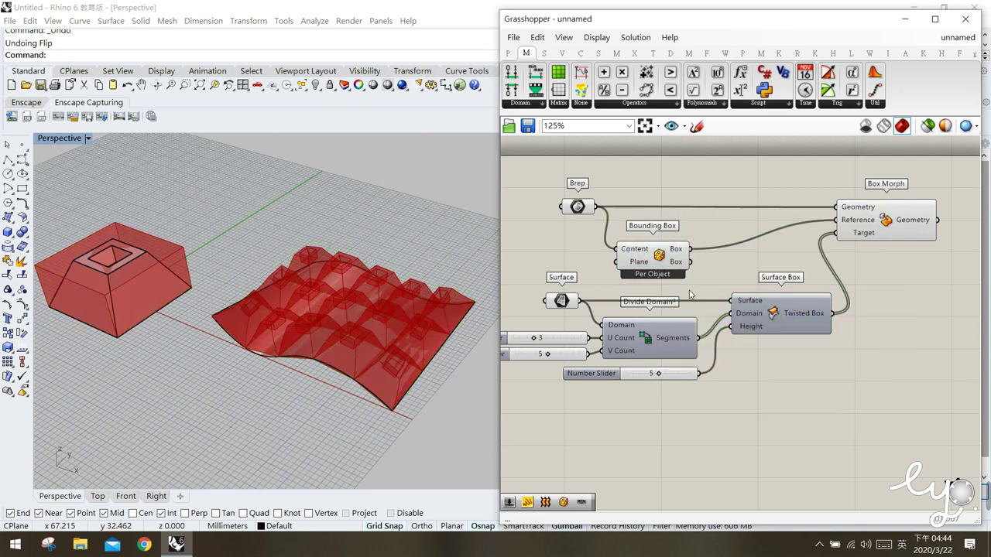
pyautogui.click(654, 256)
pyautogui.middleClick(642, 266)
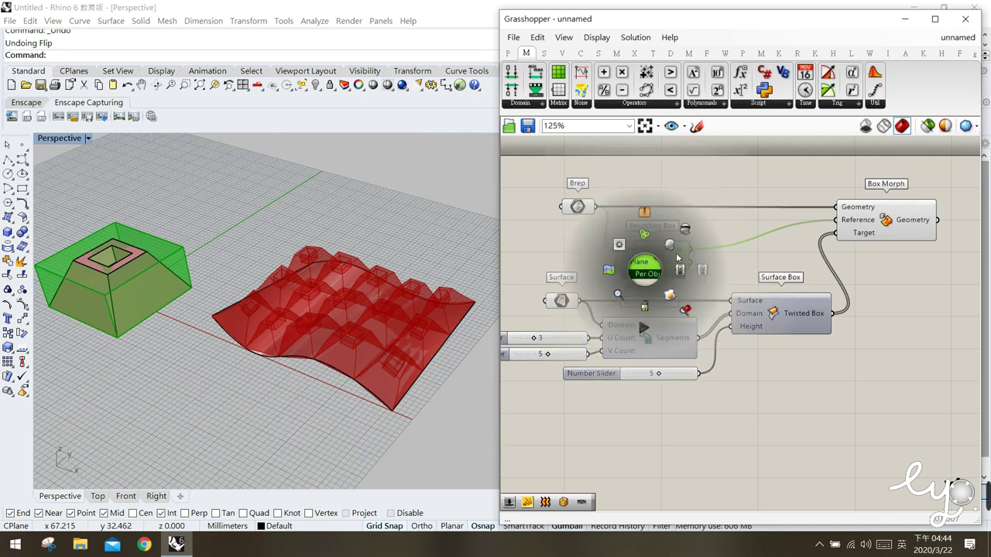
pyautogui.click(683, 236)
pyautogui.click(589, 248)
# Turn off the Surface parameter's preview and hide the source wavy surface in the Rhino viewport
pyautogui.moveTo(301, 323); pyautogui.dragTo(341, 326, button='right')
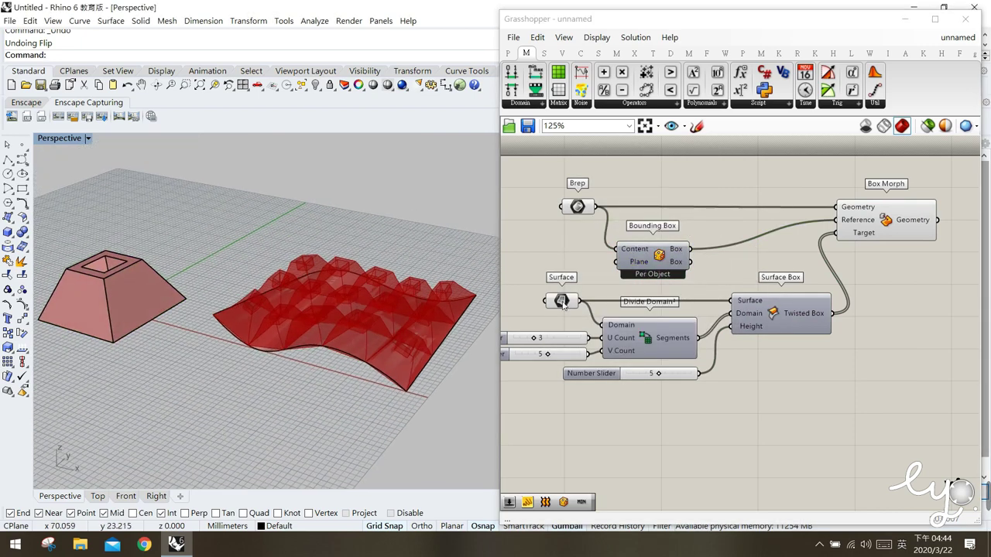
pyautogui.click(561, 301)
pyautogui.middleClick(561, 300)
pyautogui.click(609, 261)
pyautogui.click(739, 274)
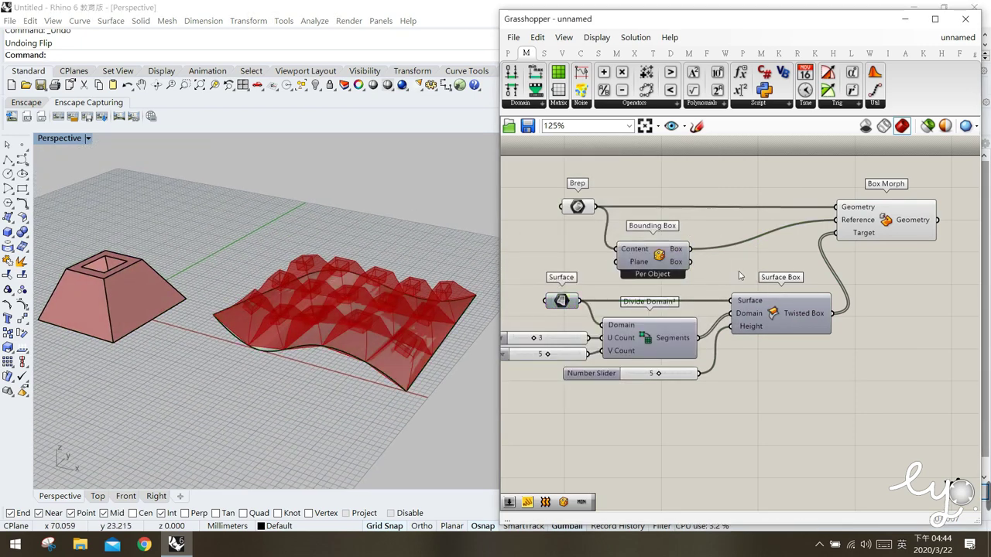
pyautogui.click(330, 307)
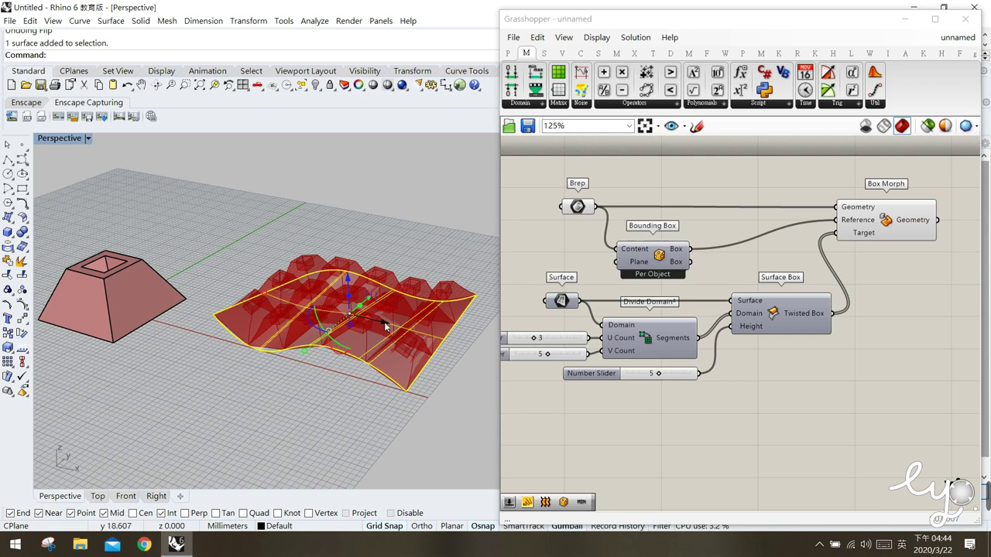
pyautogui.click(318, 86)
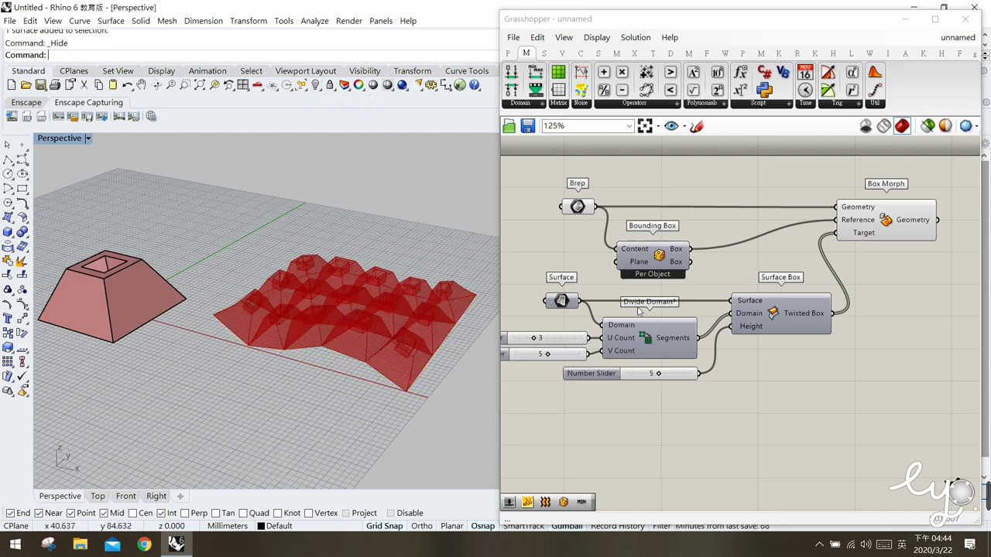
# Internalise the referenced surface data in the Surface parameter
pyautogui.click(569, 302)
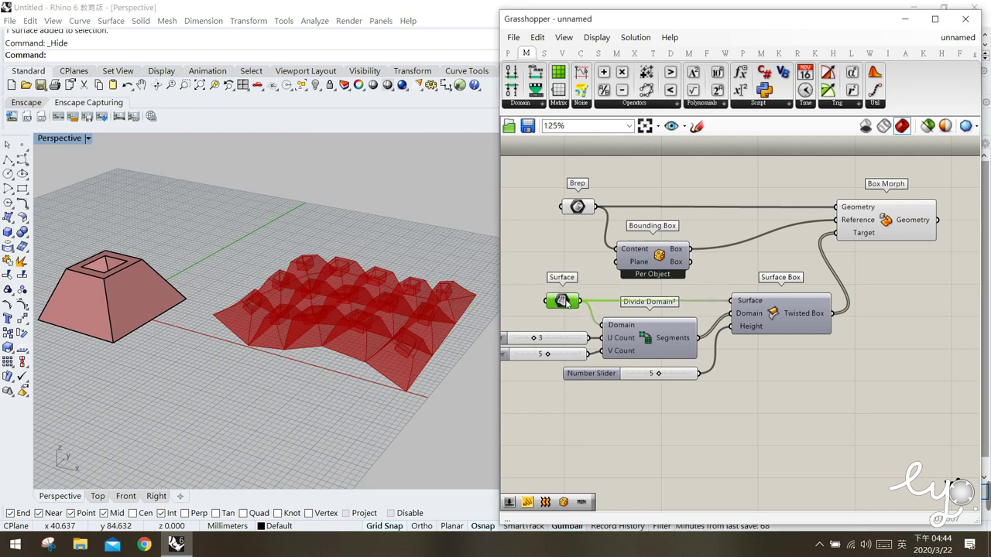
pyautogui.rightClick(565, 302)
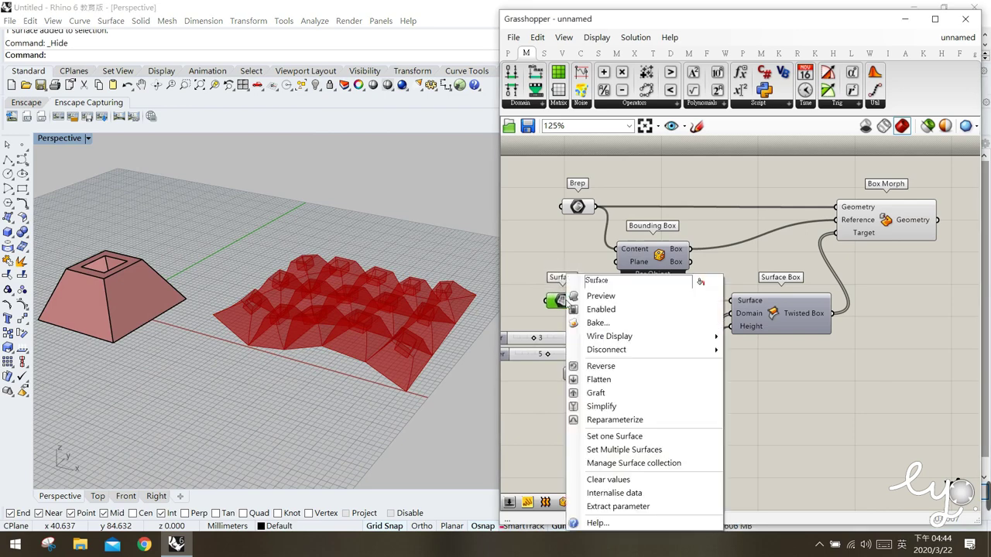
pyautogui.click(593, 493)
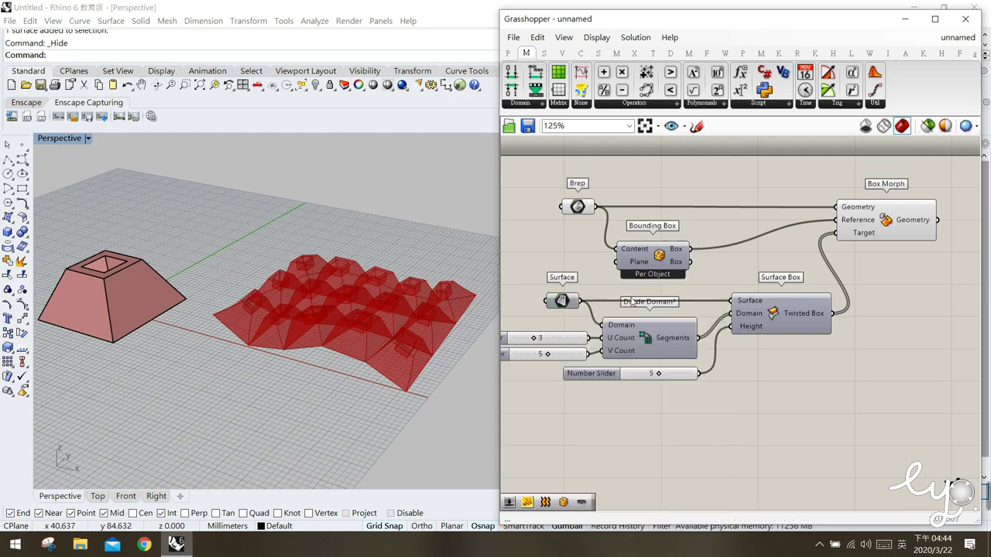
# Vary the Surface Box Height slider to compare the morphed units' heights, return it to 5, and highlight Box Morph
pyautogui.moveTo(406, 324)
pyautogui.mouseDown(button='right')
pyautogui.moveTo(422, 298)
pyautogui.moveTo(409, 323)
pyautogui.mouseUp(button='right')
pyautogui.moveTo(536, 344); pyautogui.dragTo(557, 362)
pyautogui.moveTo(320, 377); pyautogui.dragTo(369, 380, button='right')
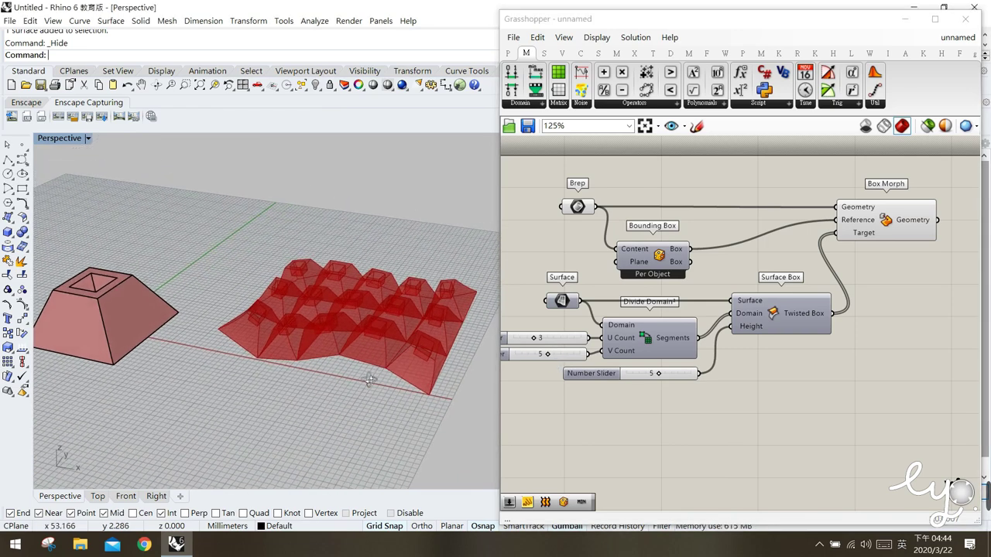
pyautogui.click(681, 374)
pyautogui.moveTo(372, 418); pyautogui.dragTo(380, 382, button='right')
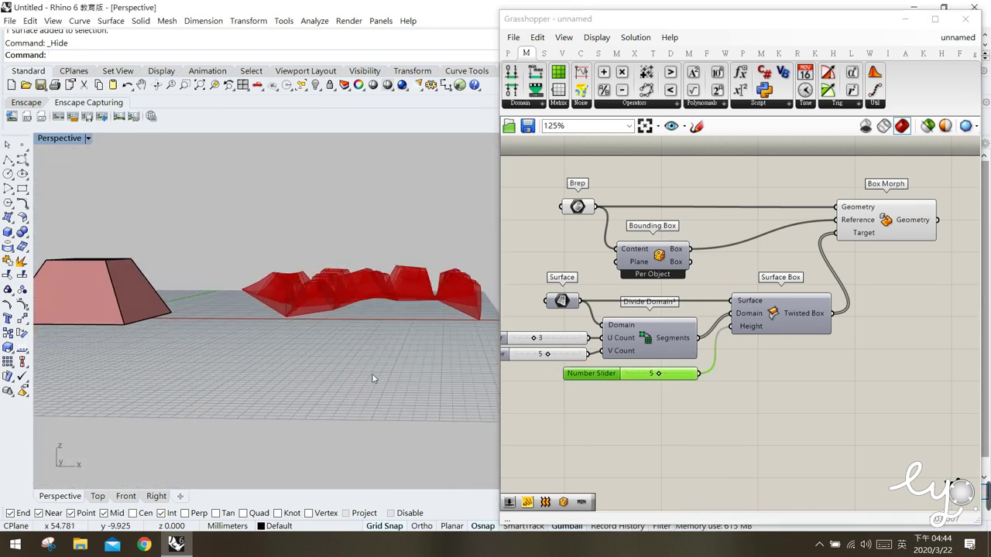
pyautogui.moveTo(657, 375)
pyautogui.mouseDown()
pyautogui.moveTo(645, 384)
pyautogui.moveTo(656, 383)
pyautogui.mouseUp()
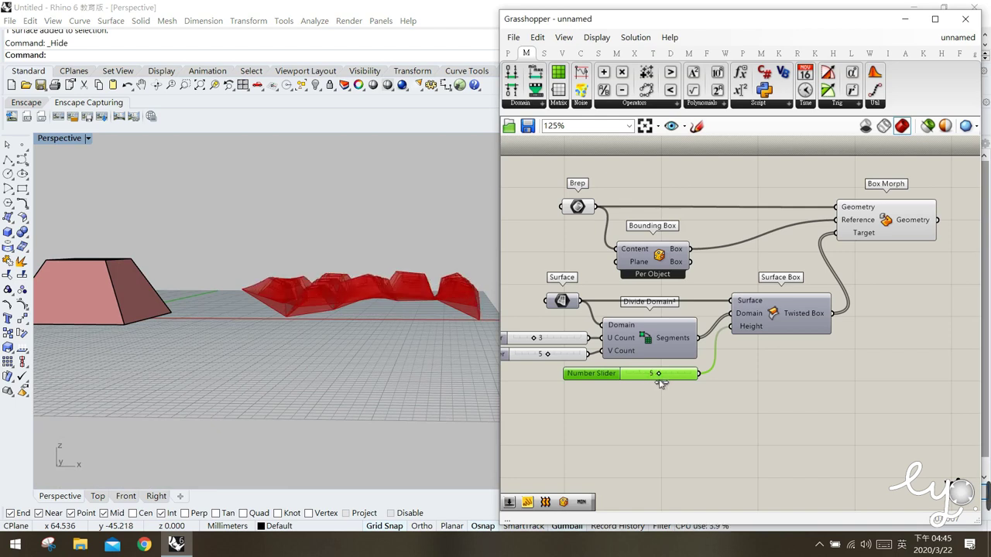
pyautogui.moveTo(894, 238); pyautogui.dragTo(901, 237)
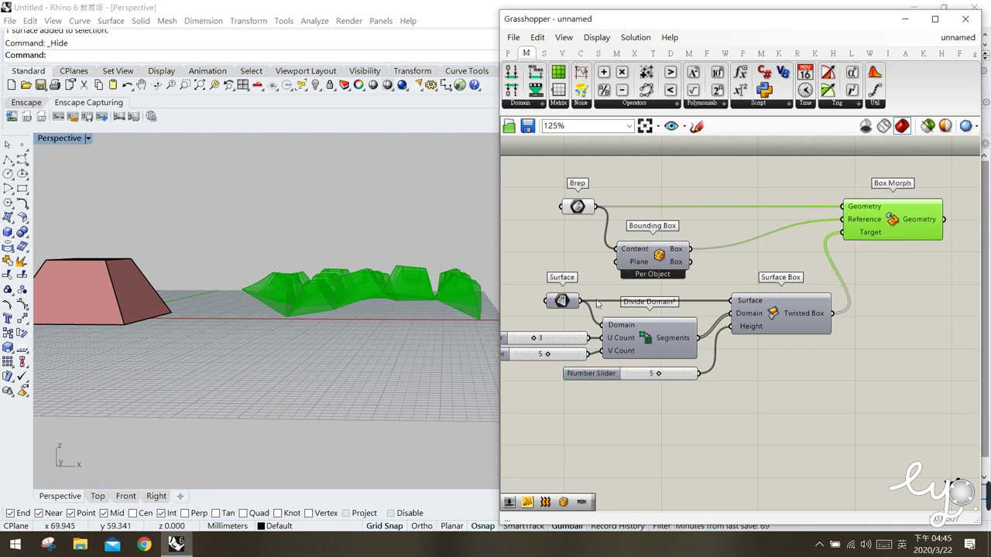
# Turn on the previews of the Surface Box and Bounding Box components
pyautogui.click(765, 312)
pyautogui.middleClick(765, 312)
pyautogui.click(791, 283)
pyautogui.click(646, 261)
pyautogui.middleClick(645, 261)
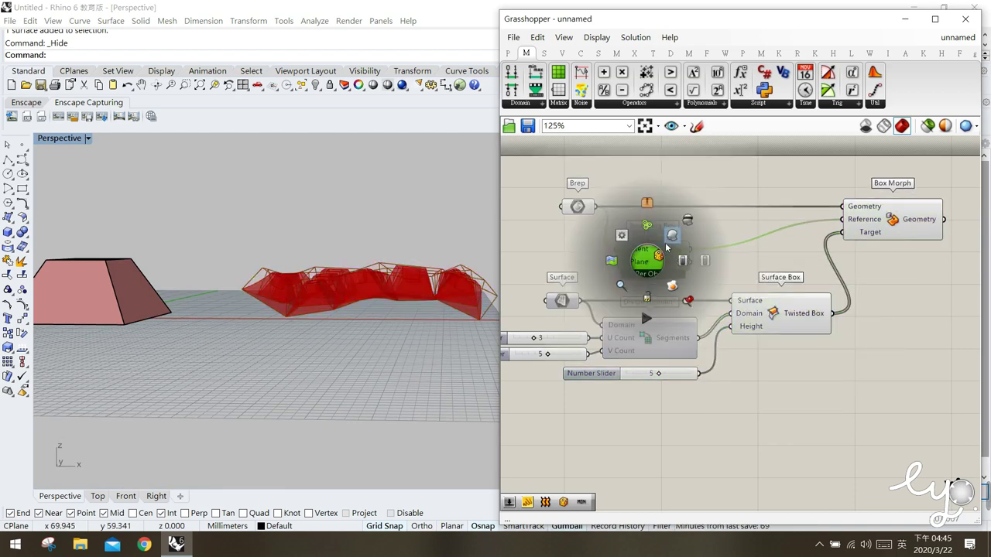
pyautogui.click(671, 234)
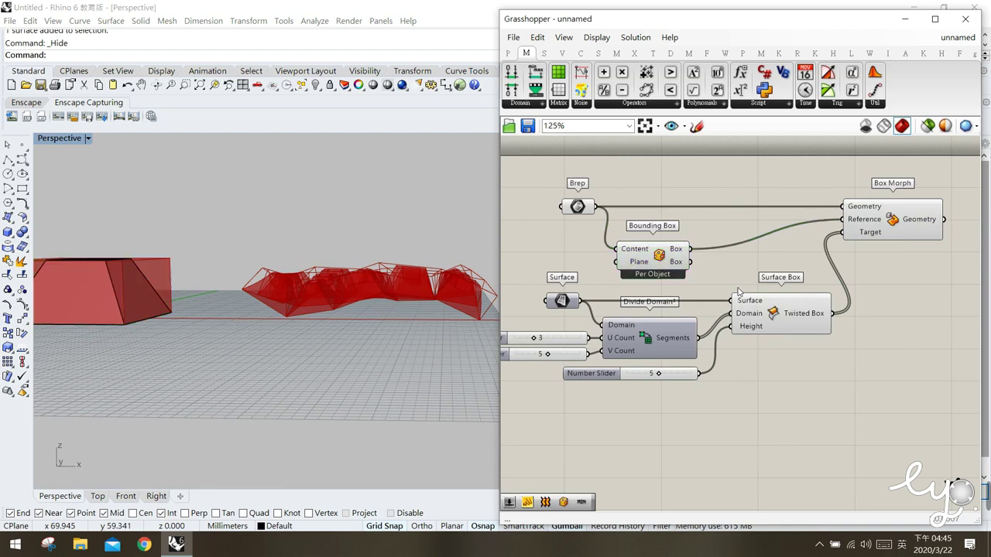
# Set the Surface Box Height slider to 4 and compare the source unit in its bounding box with the morphed units in their cells
pyautogui.click(163, 263)
pyautogui.moveTo(243, 276); pyautogui.dragTo(309, 282, button='right')
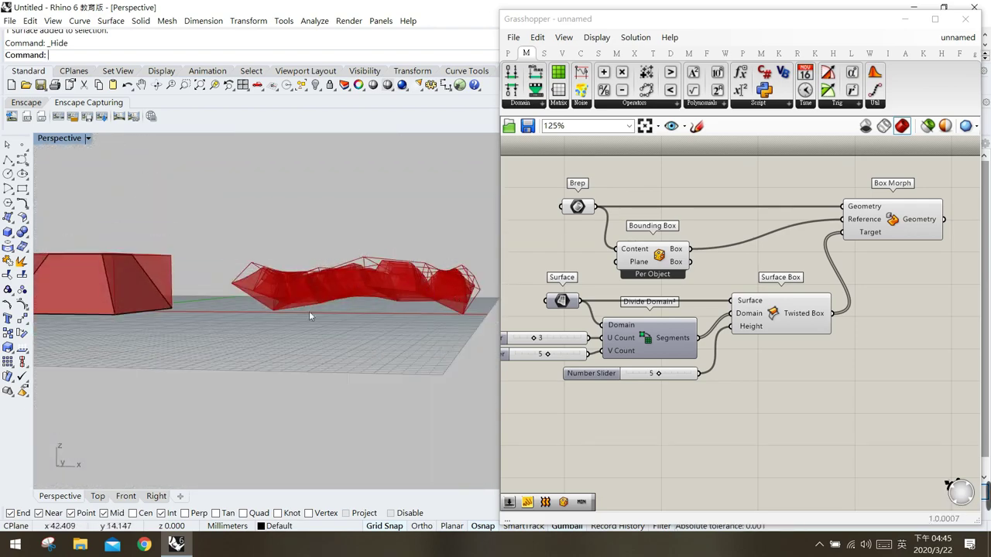
pyautogui.moveTo(664, 378); pyautogui.dragTo(657, 378)
pyautogui.moveTo(310, 302); pyautogui.dragTo(117, 269, button='right')
pyautogui.click(120, 261)
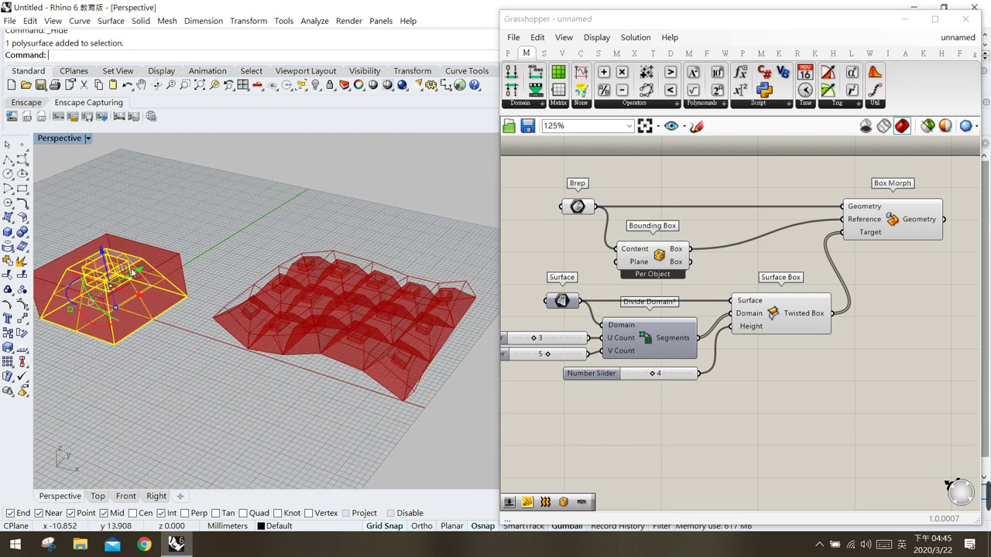
pyautogui.click(239, 247)
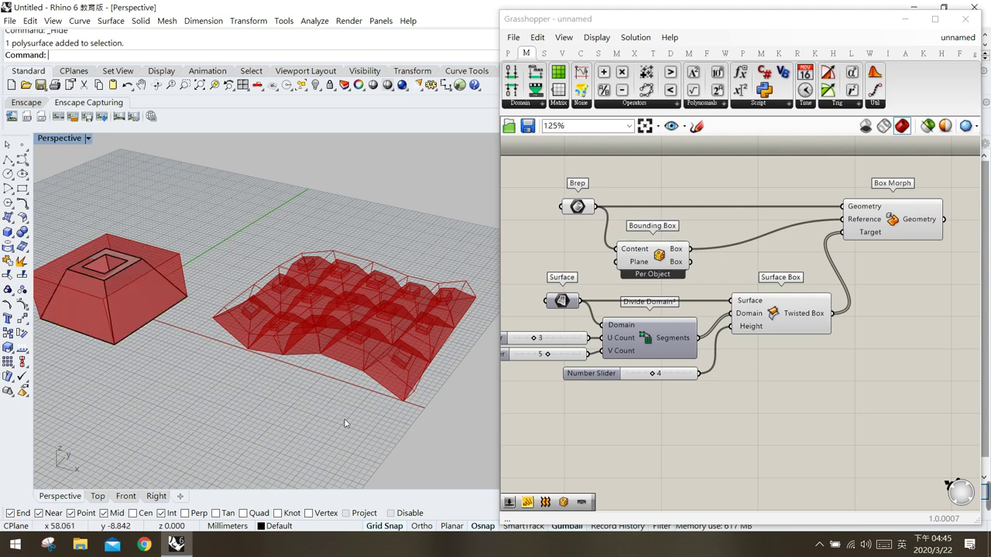
# Turn off the preview of the Surface Box component
pyautogui.click(769, 309)
pyautogui.middleClick(769, 309)
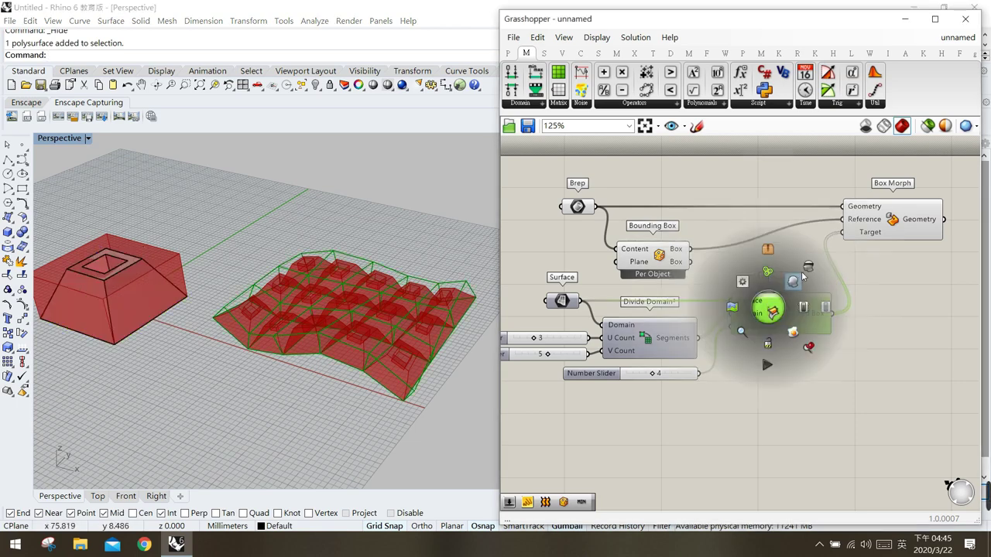
pyautogui.moveTo(301, 286)
pyautogui.mouseDown(button='right')
pyautogui.moveTo(308, 337)
pyautogui.moveTo(312, 295)
pyautogui.mouseUp(button='right')
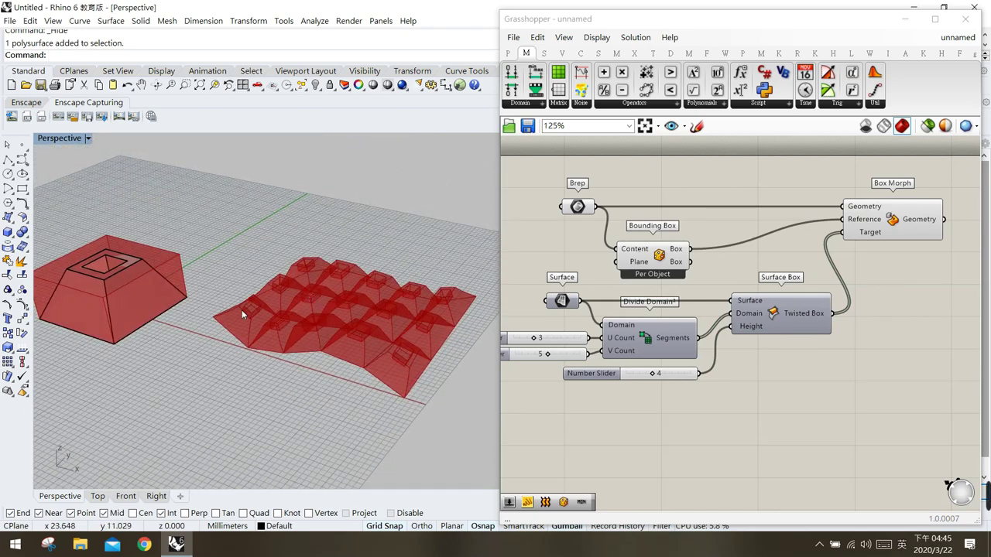